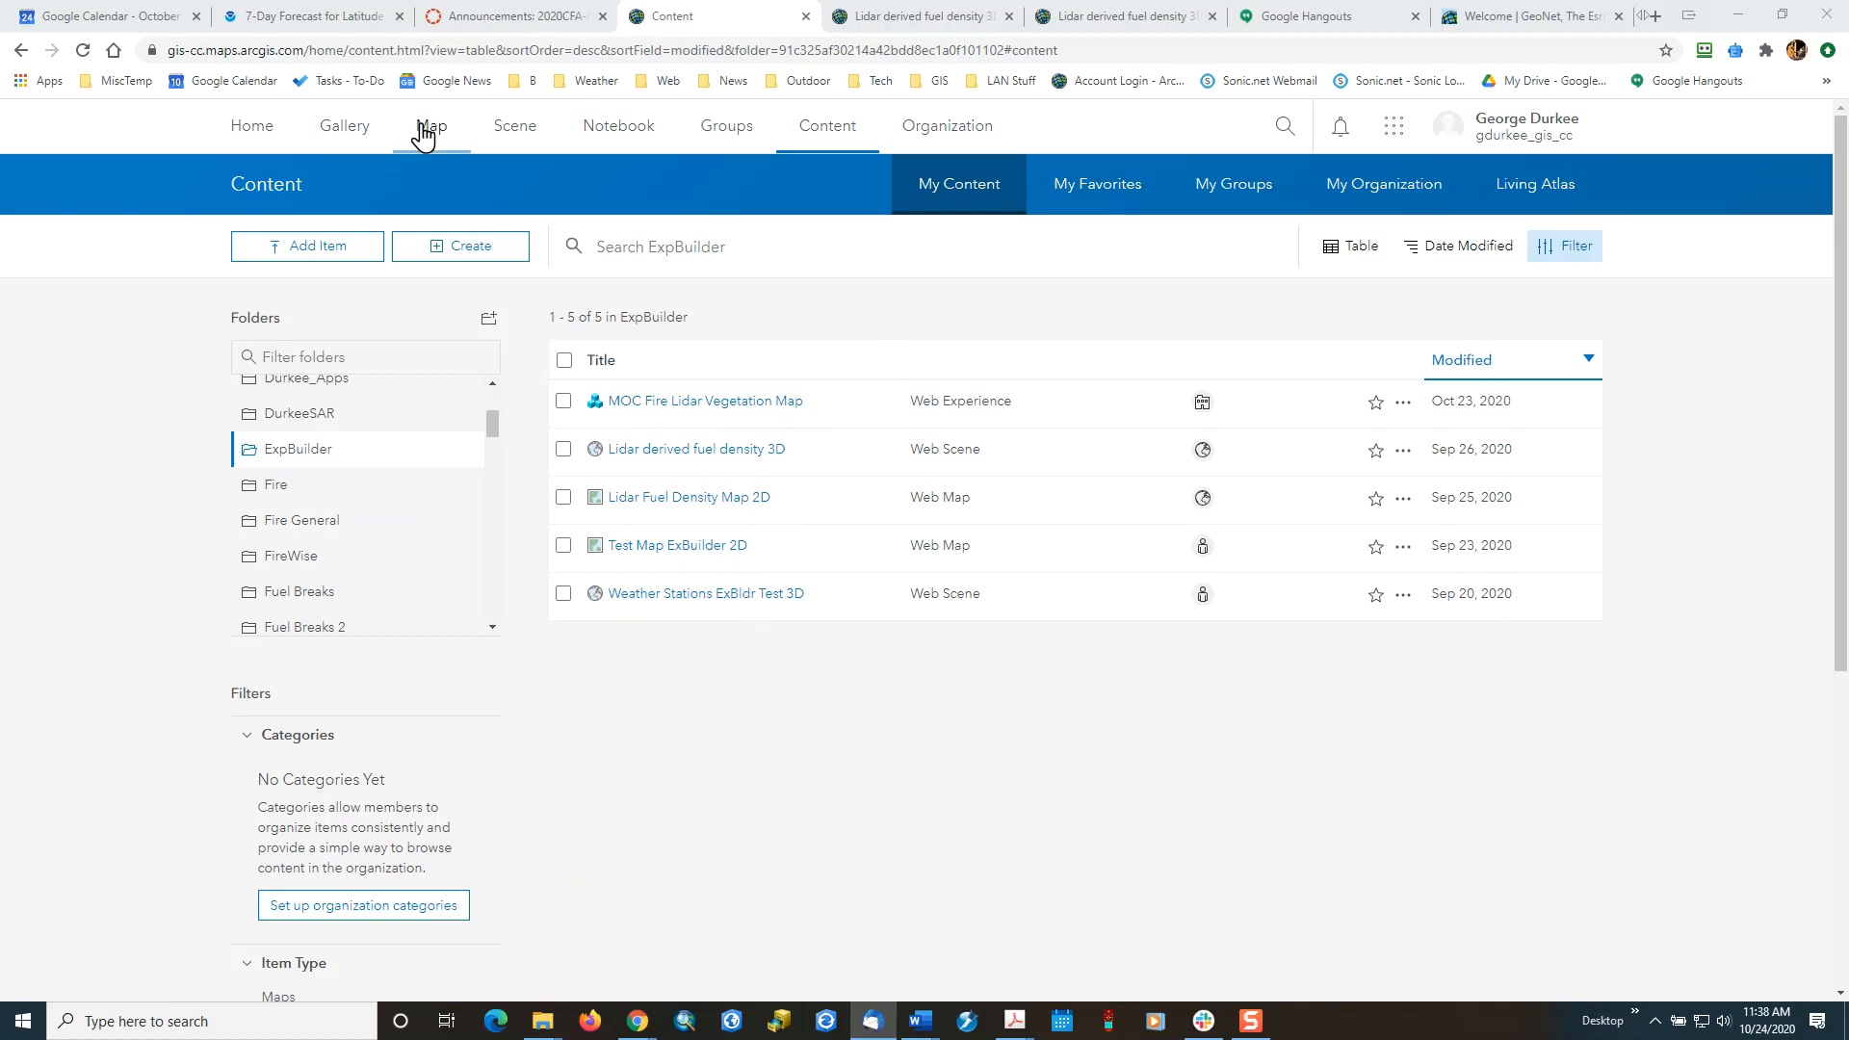
Open a new map and start a layer search with ArcGIS Online as the source.
left_click(425, 136)
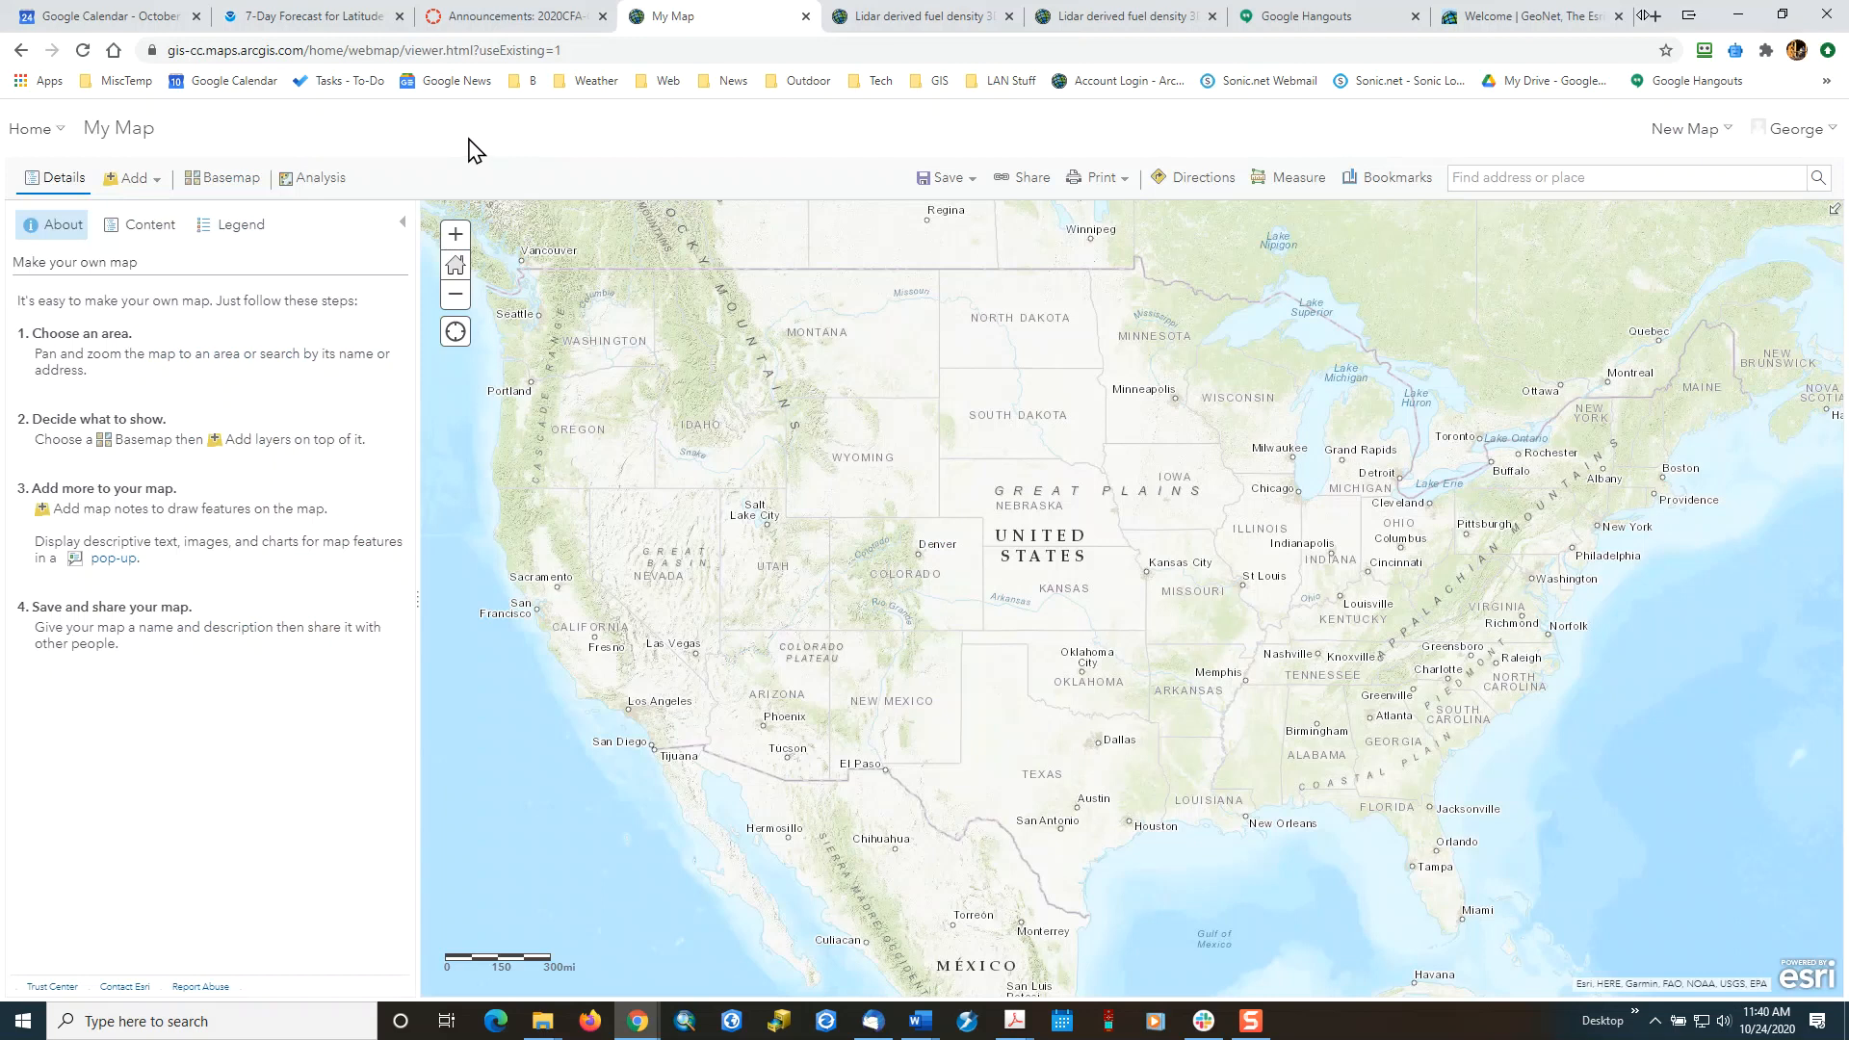
left_click(135, 185)
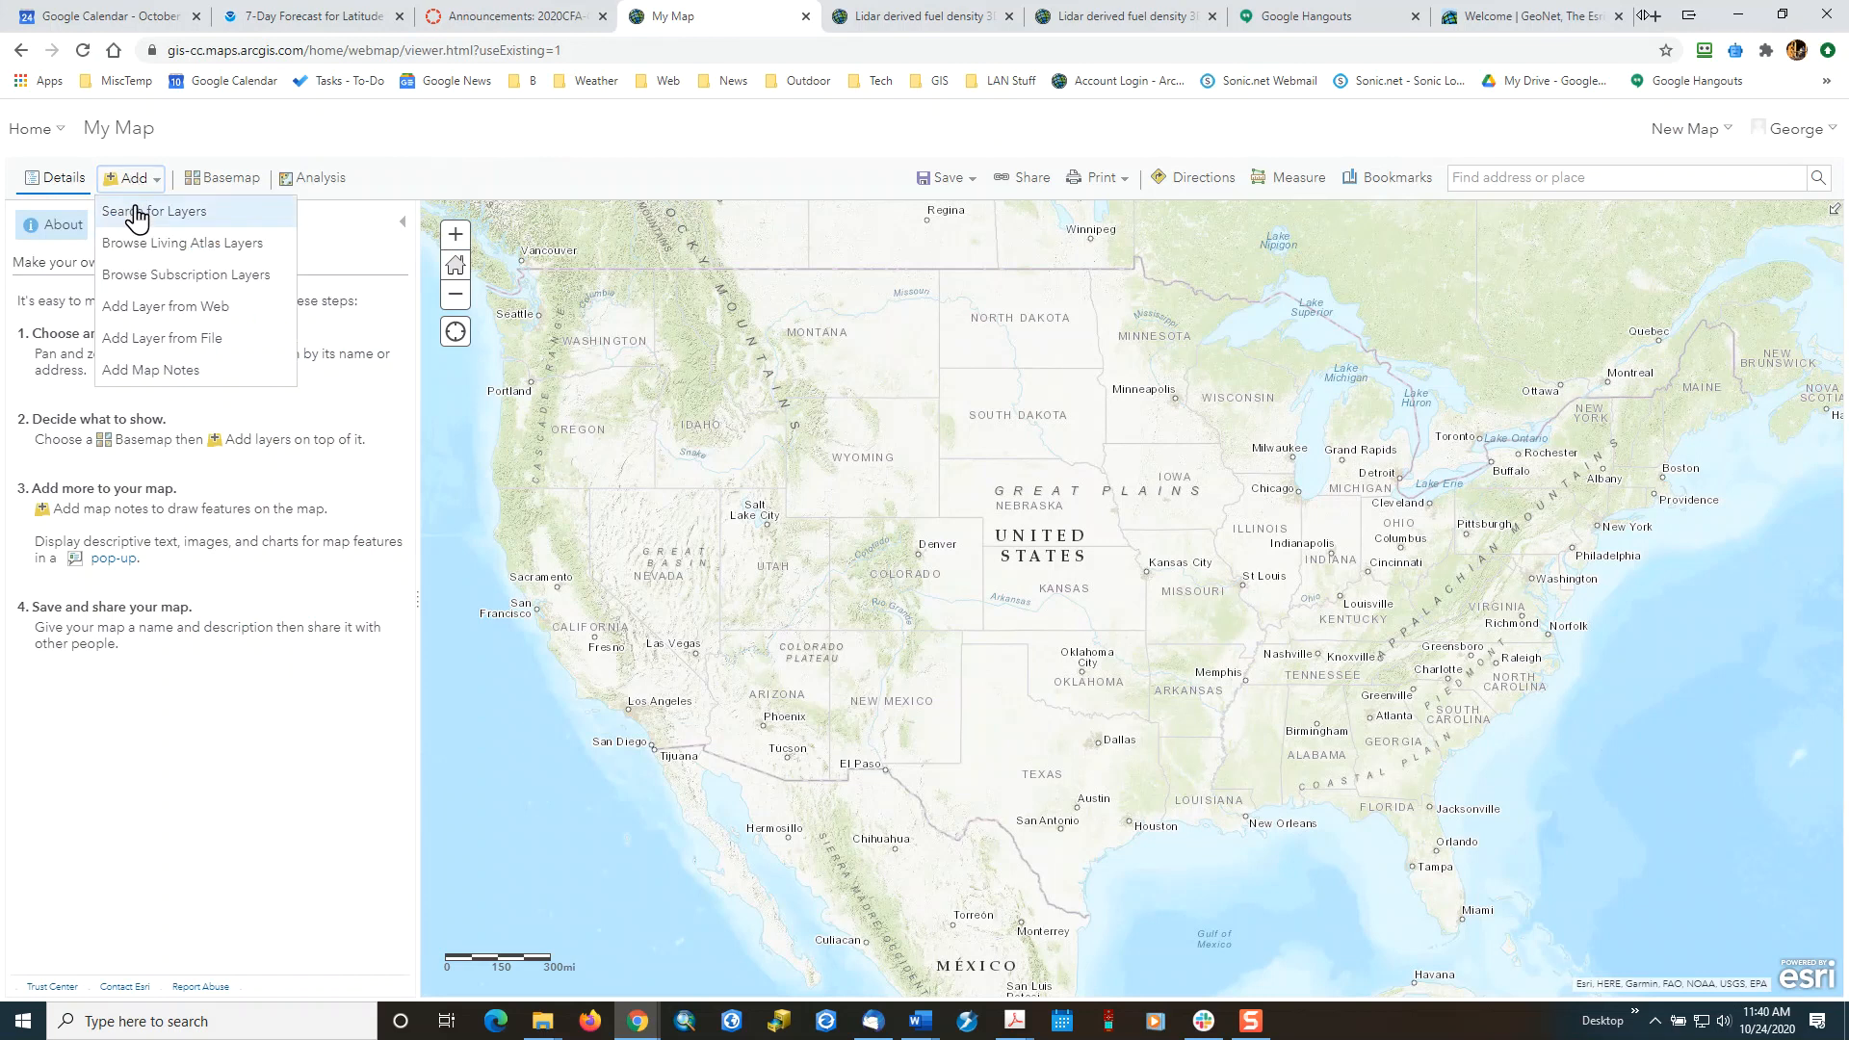
left_click(136, 211)
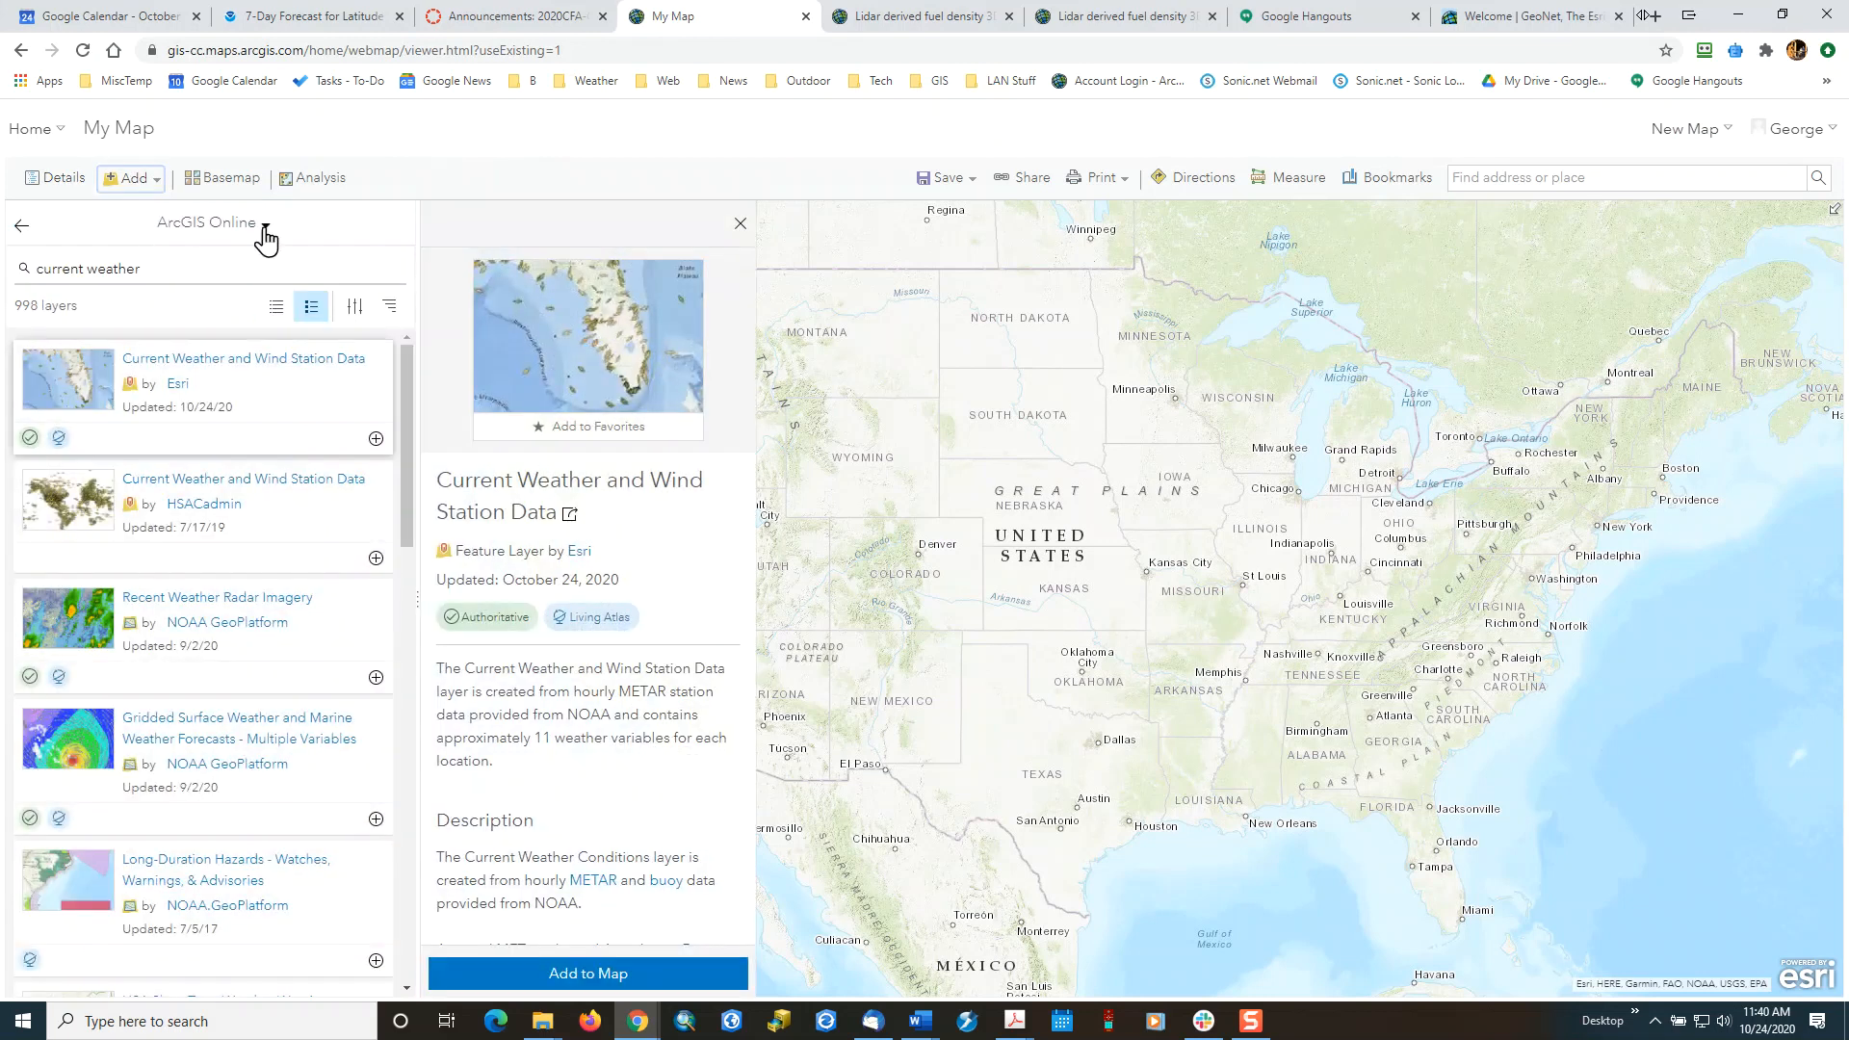
left_click(262, 225)
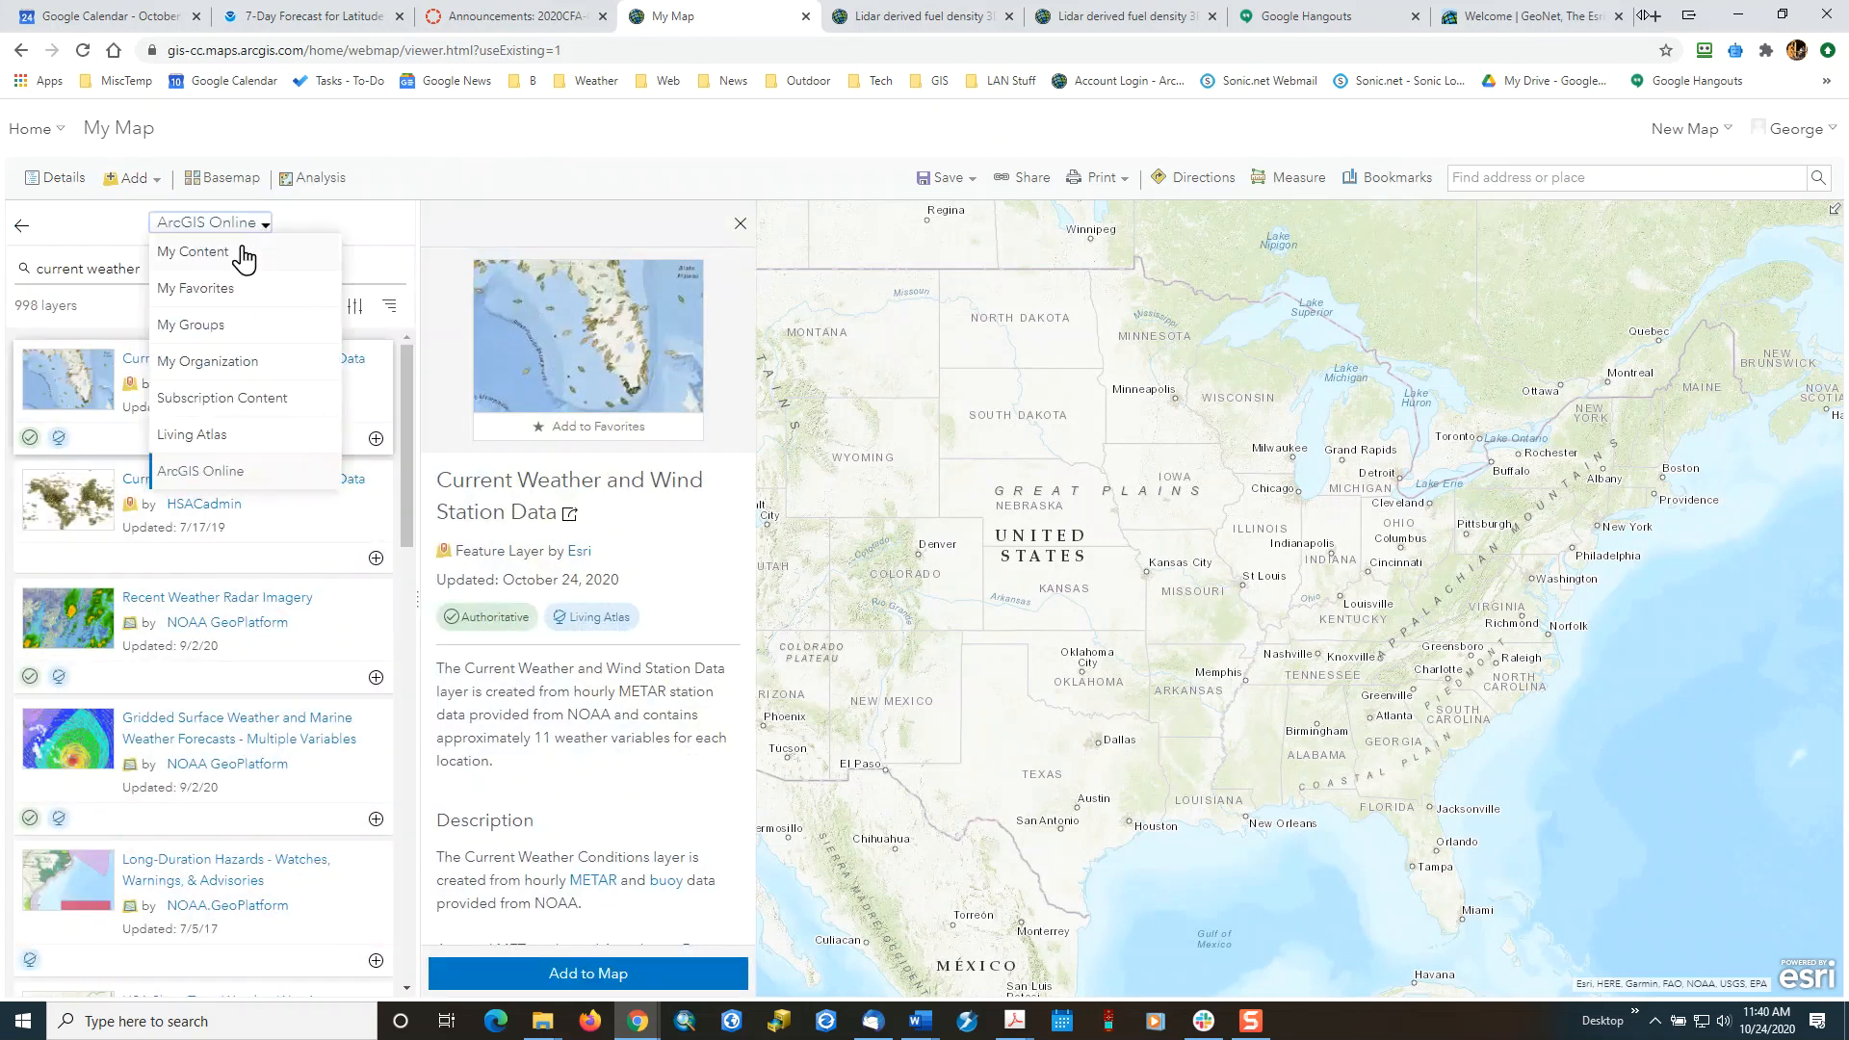
left_click(220, 474)
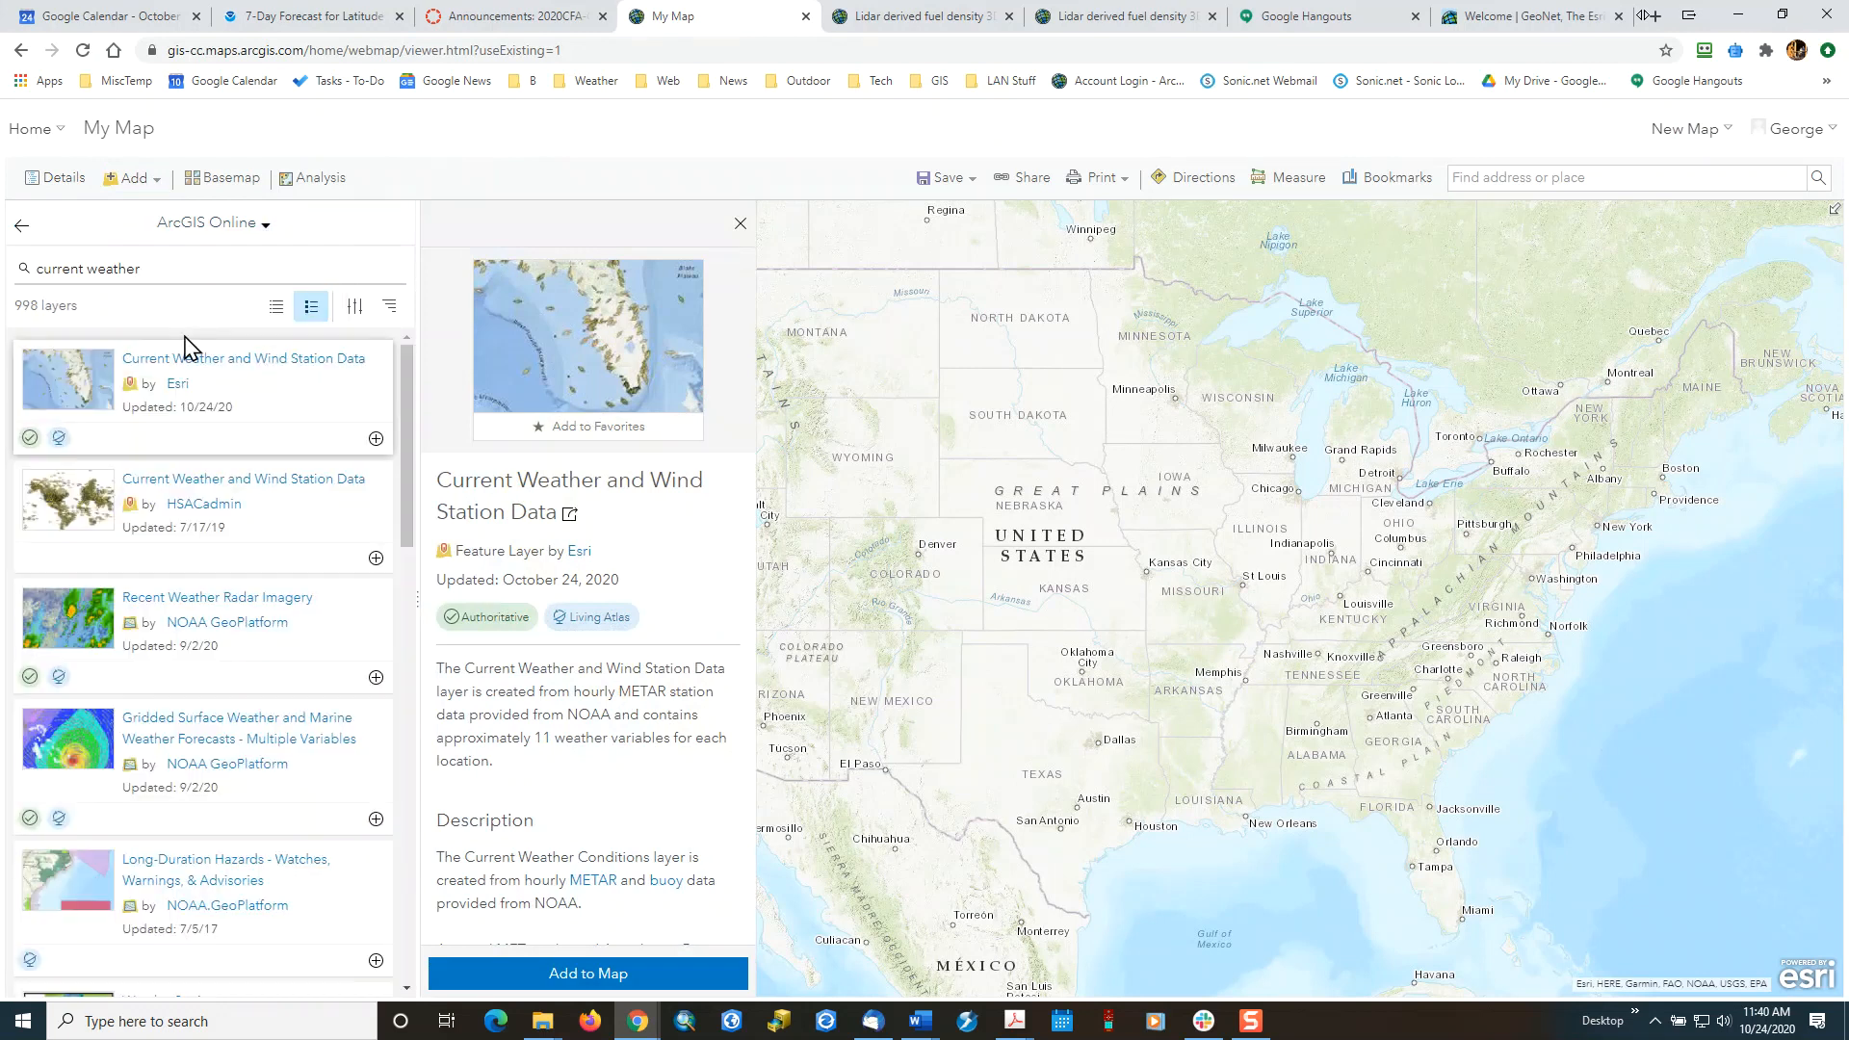
Search ArcGIS Online layers for "current weather and wind station data".
left_click_drag(165, 271, 38, 269)
type("cur")
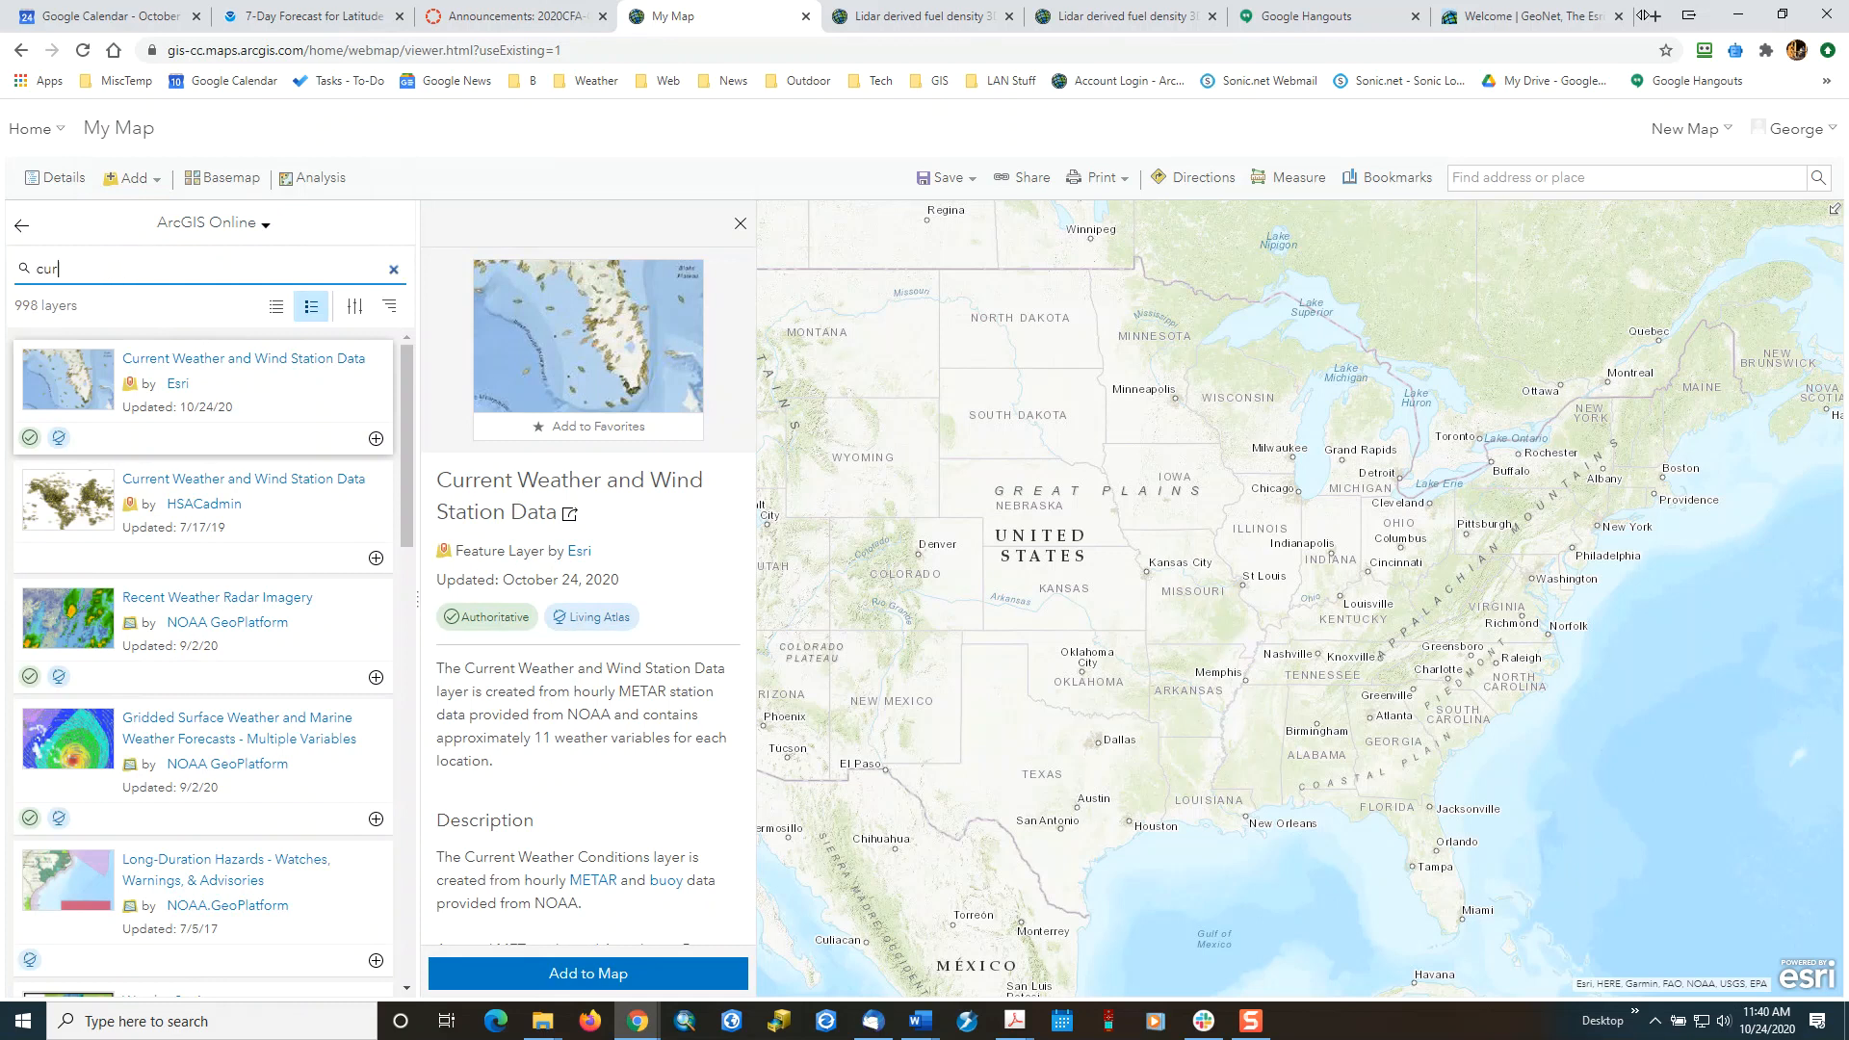
type("rent weather and win")
type("d staton")
type("ion data")
key("Return")
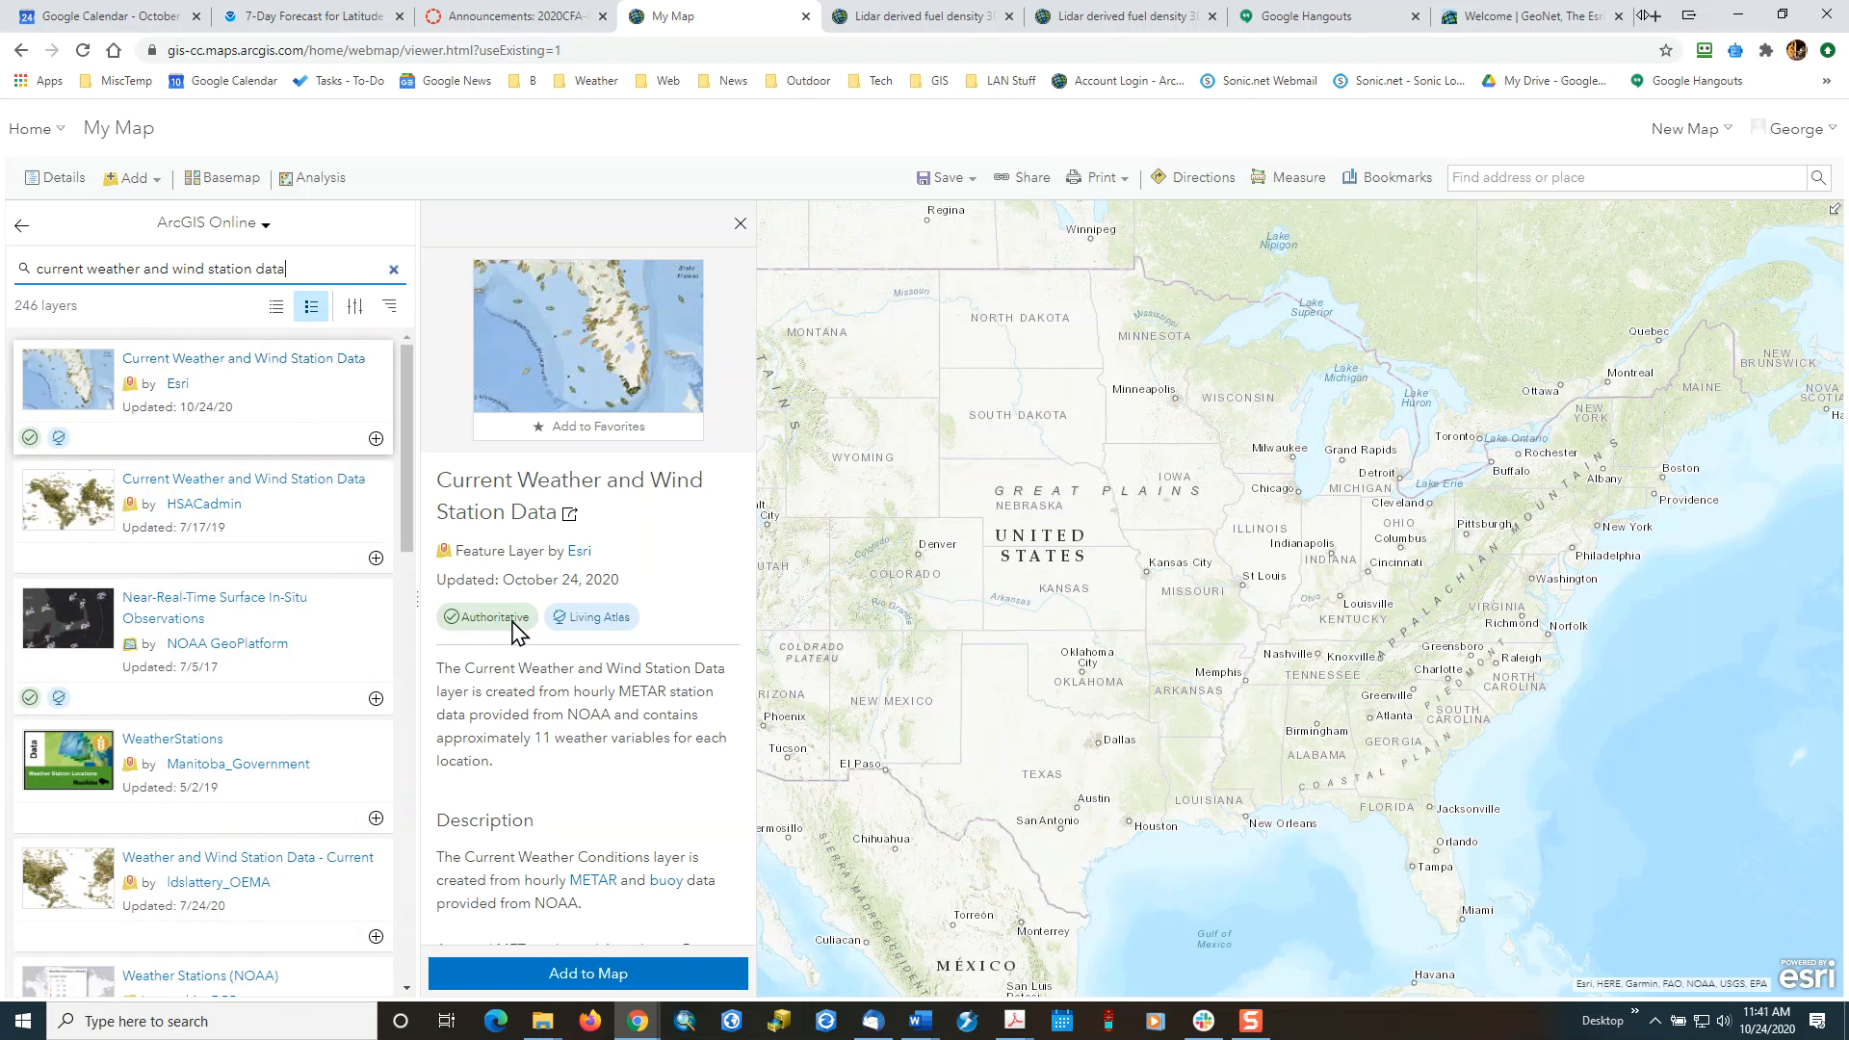
Add Esri's Current Weather and Wind Station Data layer to the map, then clear and close the layer search.
left_click(377, 440)
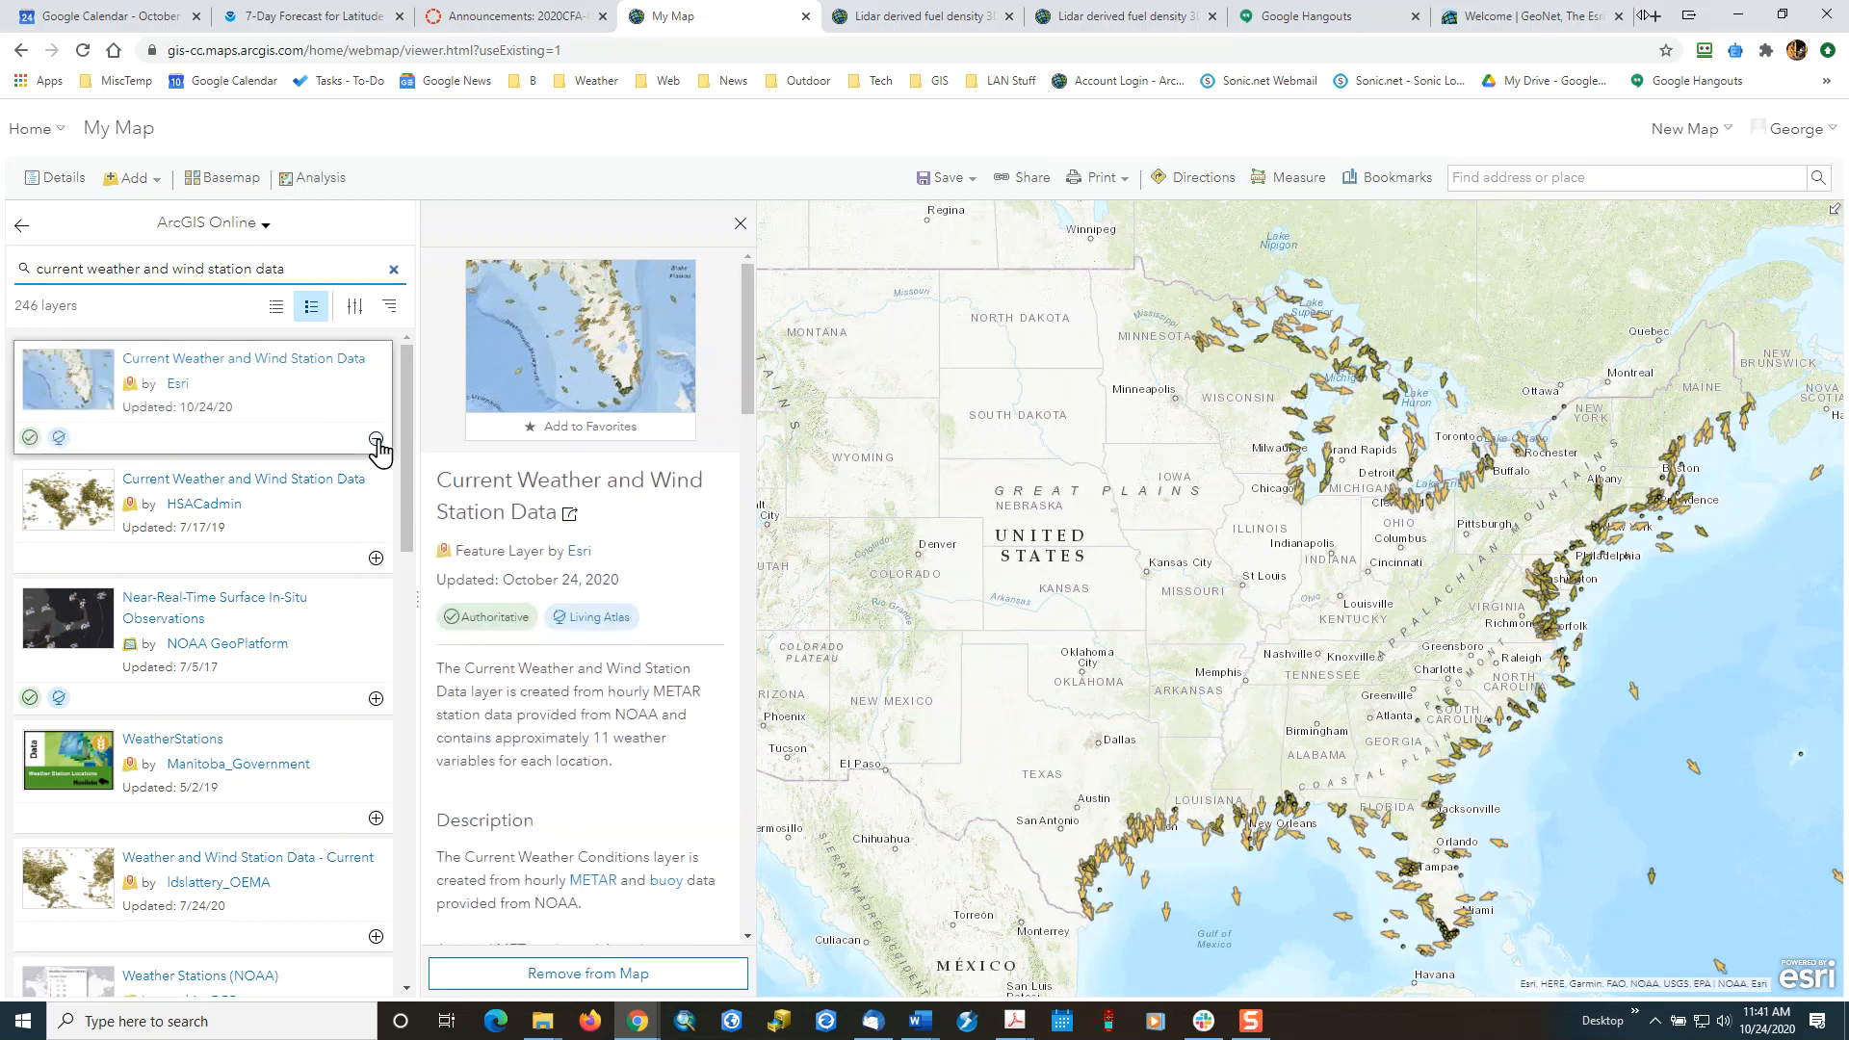
left_click(396, 270)
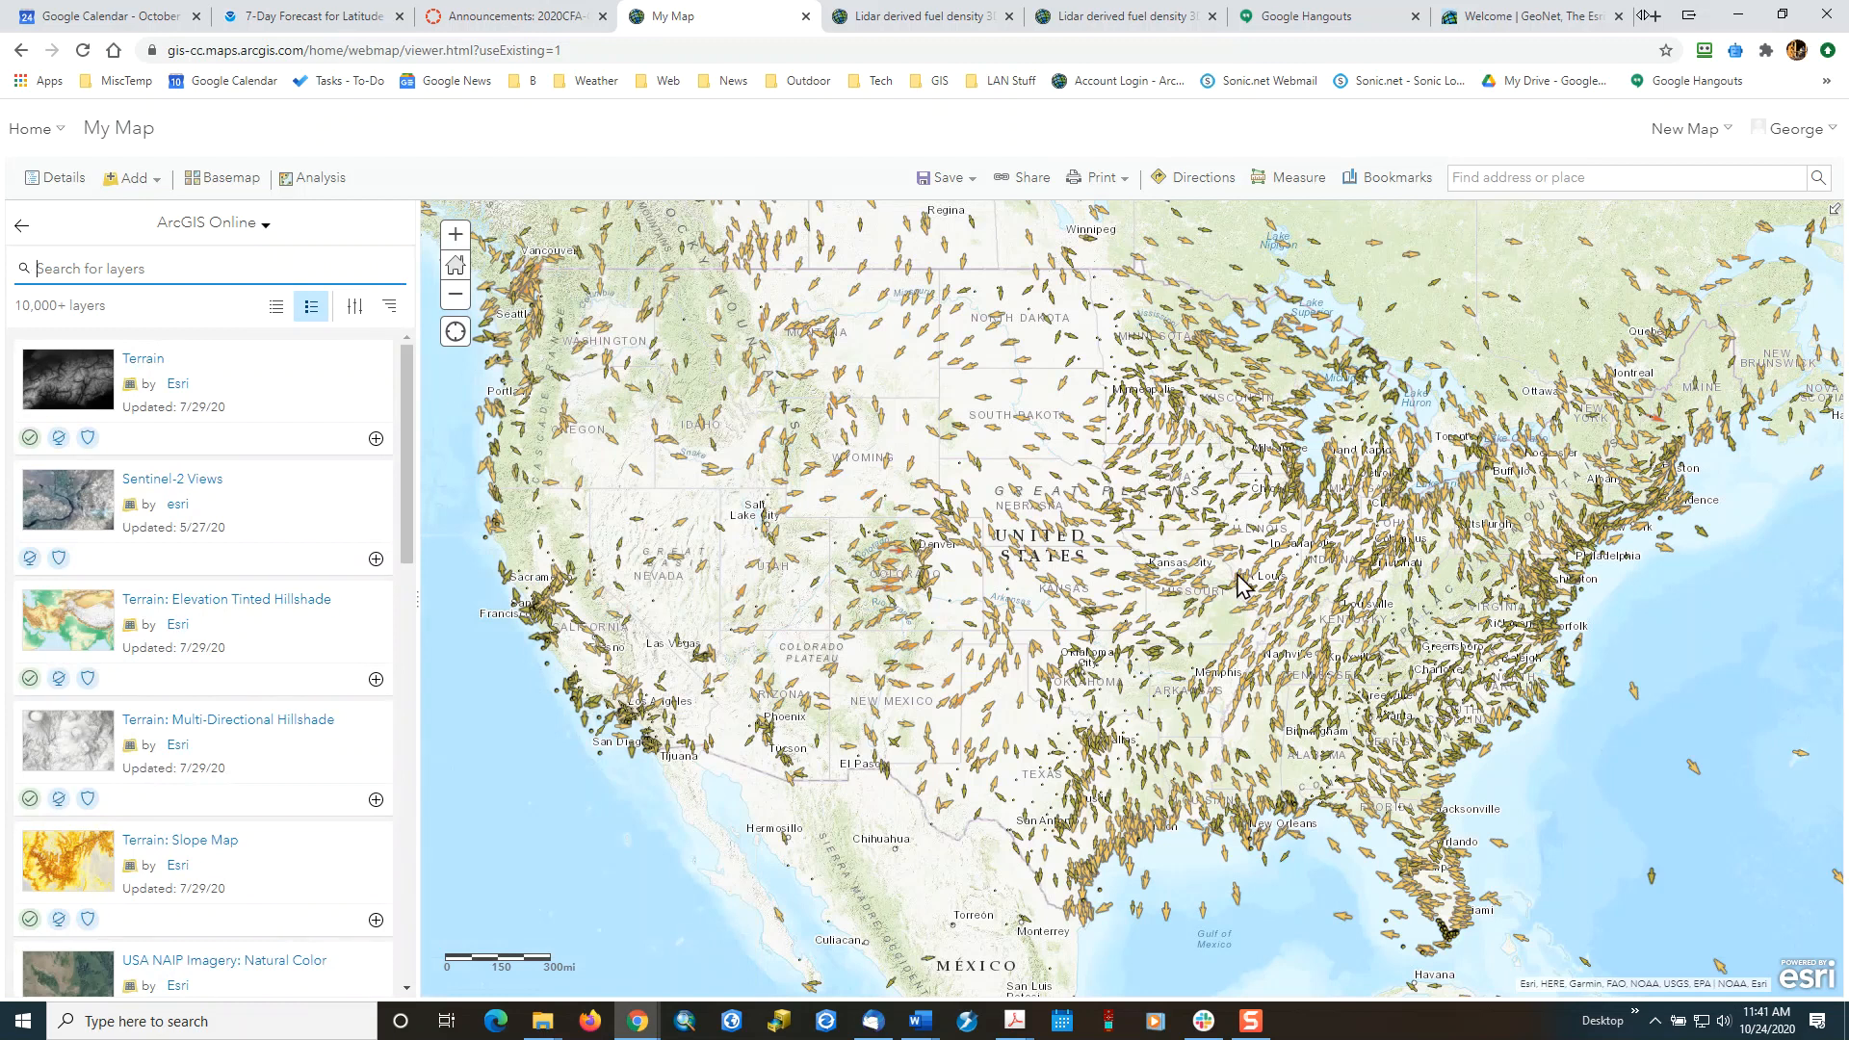
scroll(1204, 587, "down", 3)
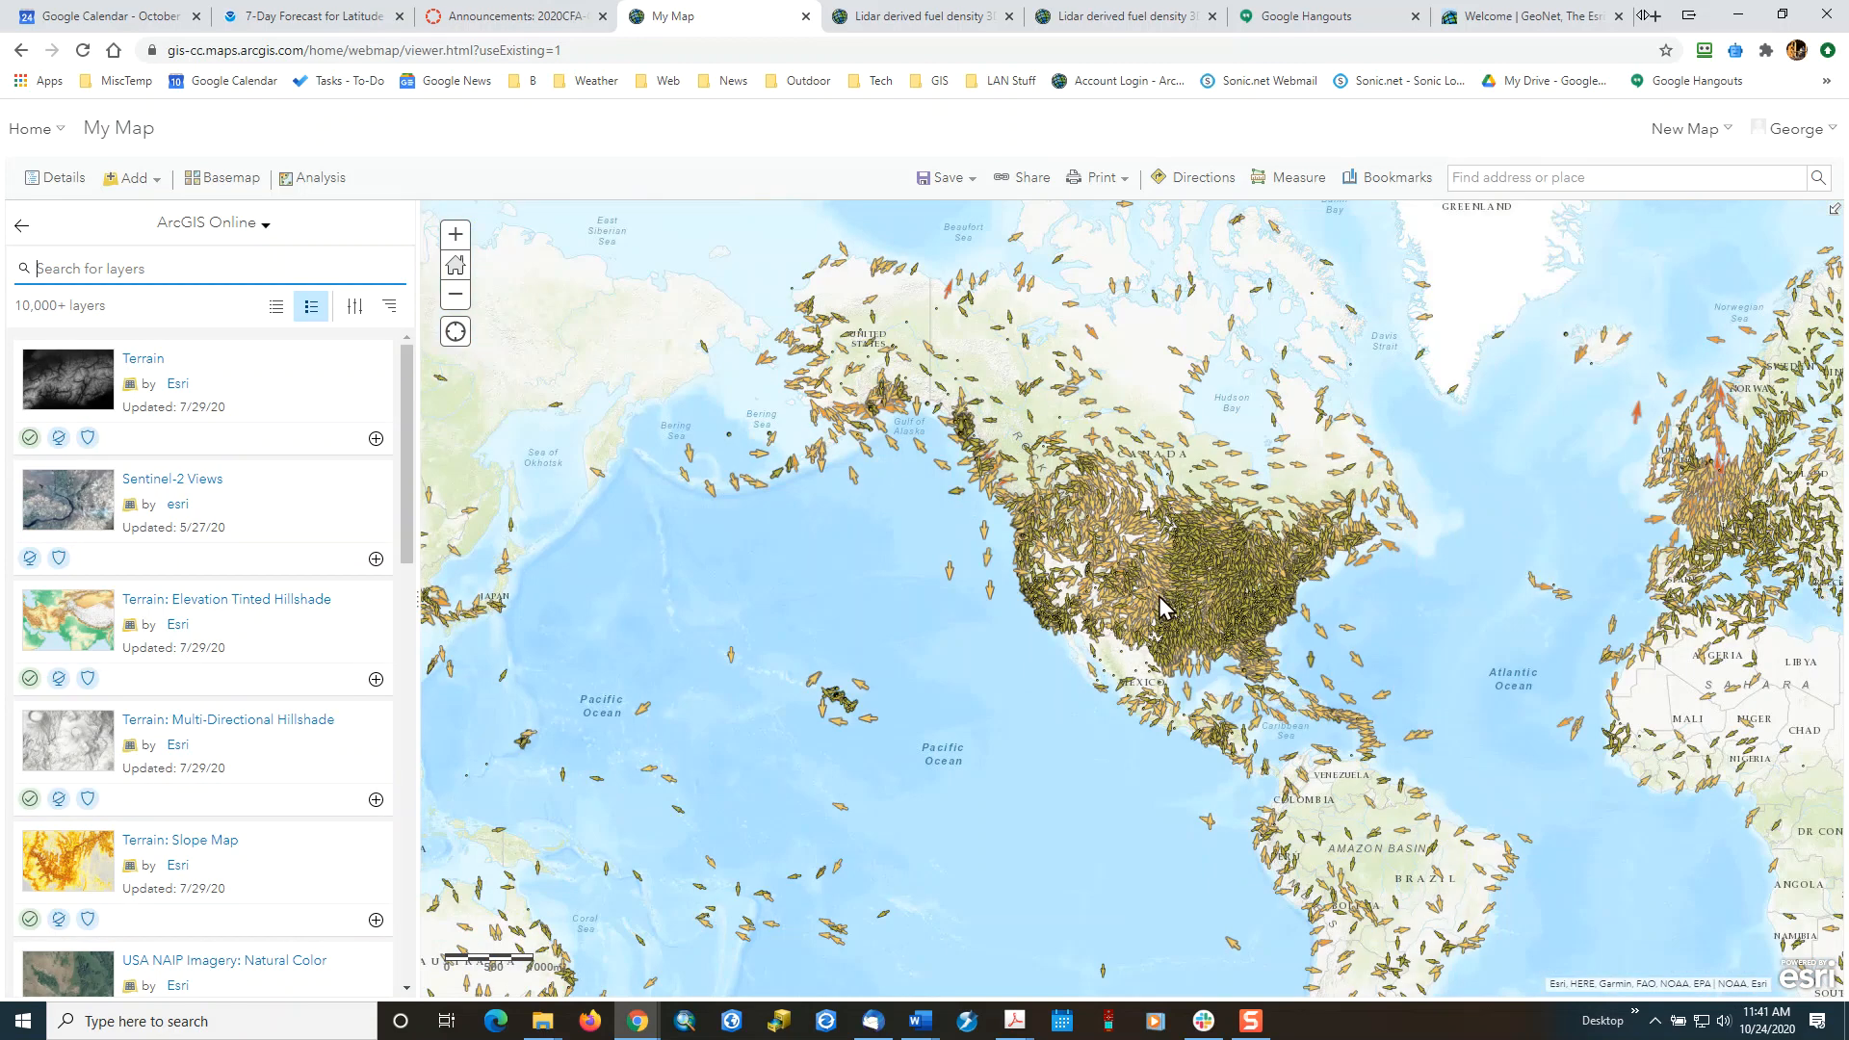
scroll(1154, 597, "up", 3)
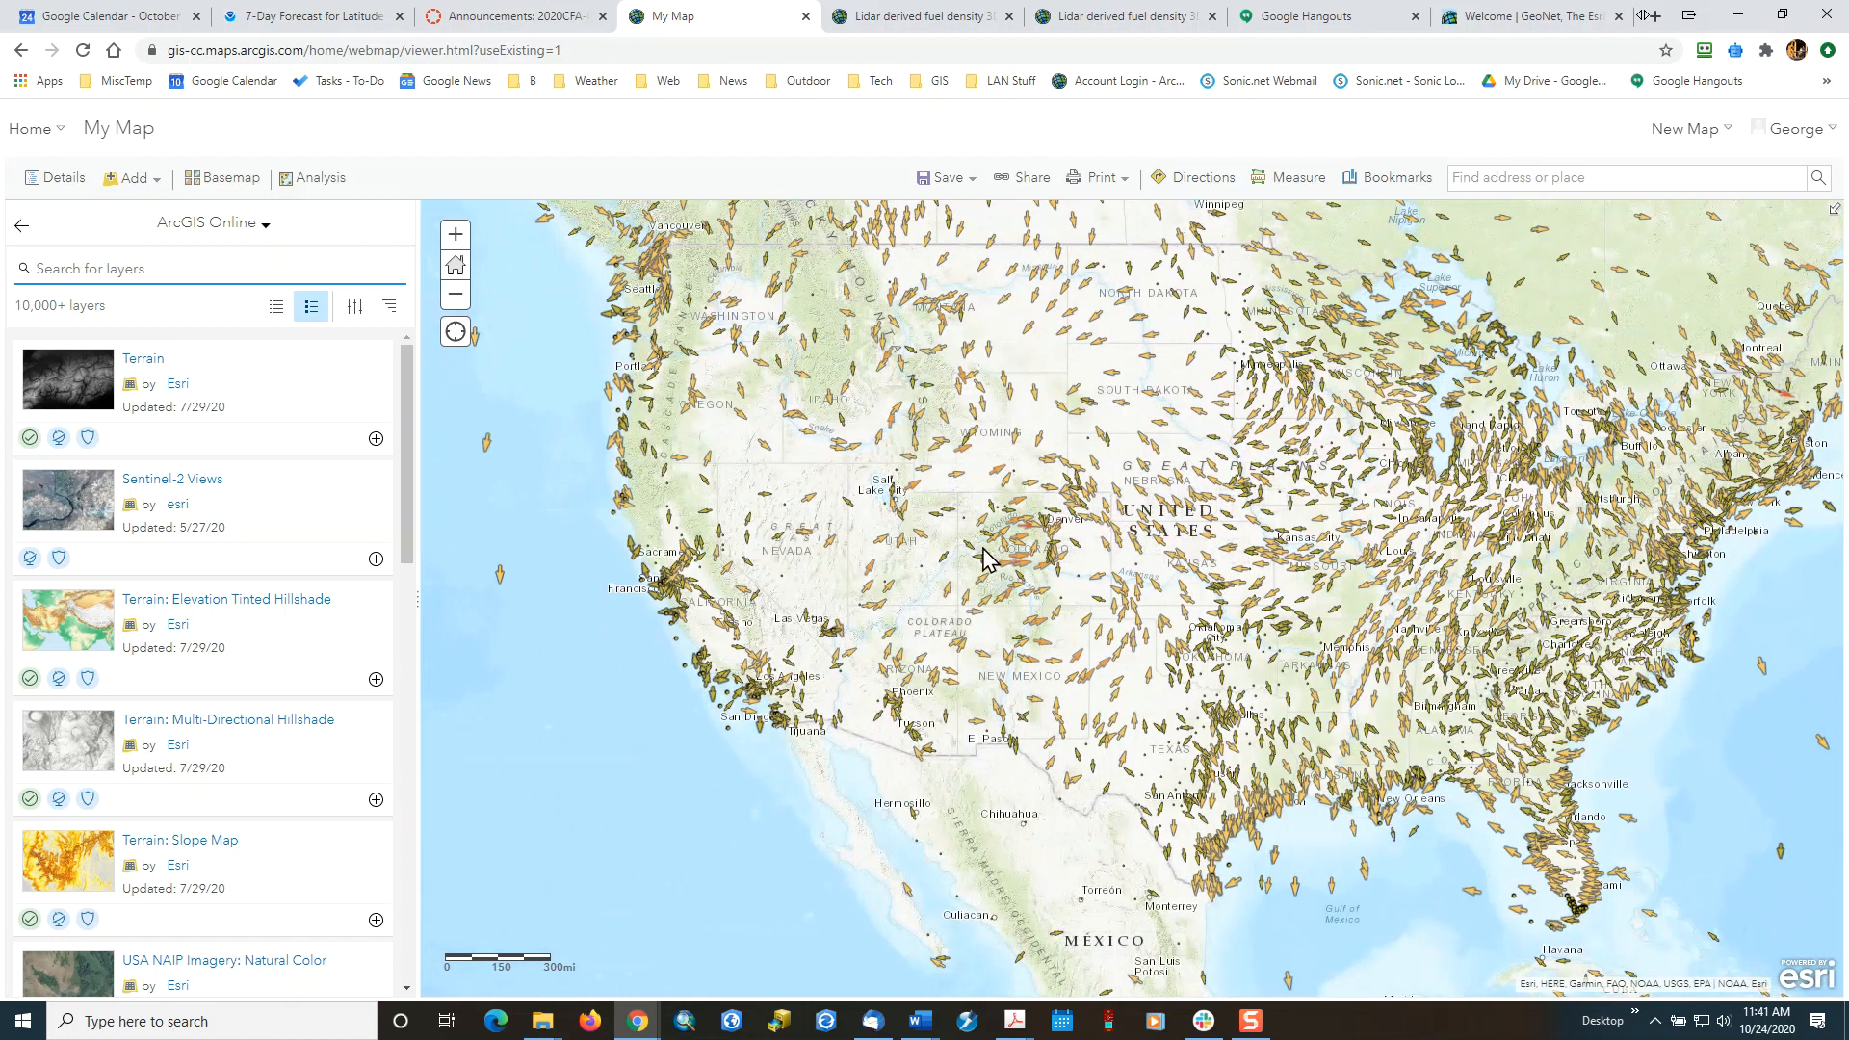
left_click_drag(1020, 555, 876, 626)
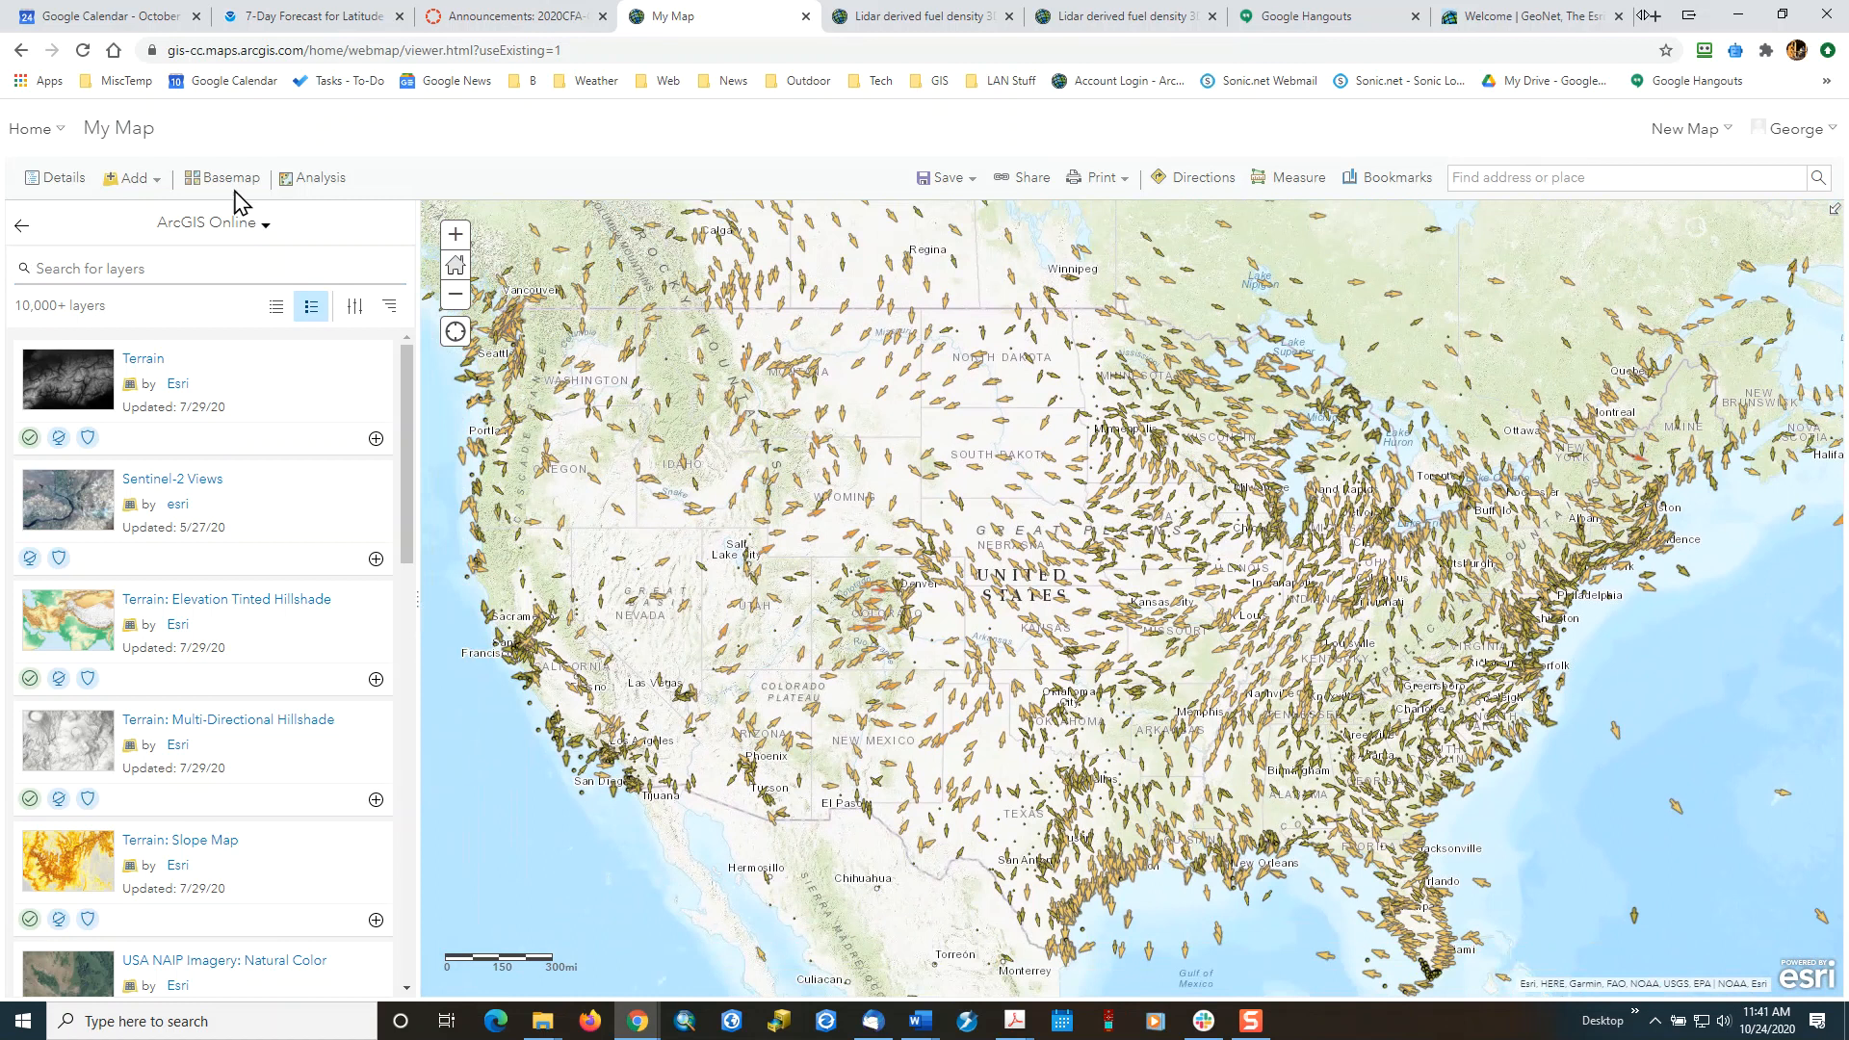
left_click(17, 229)
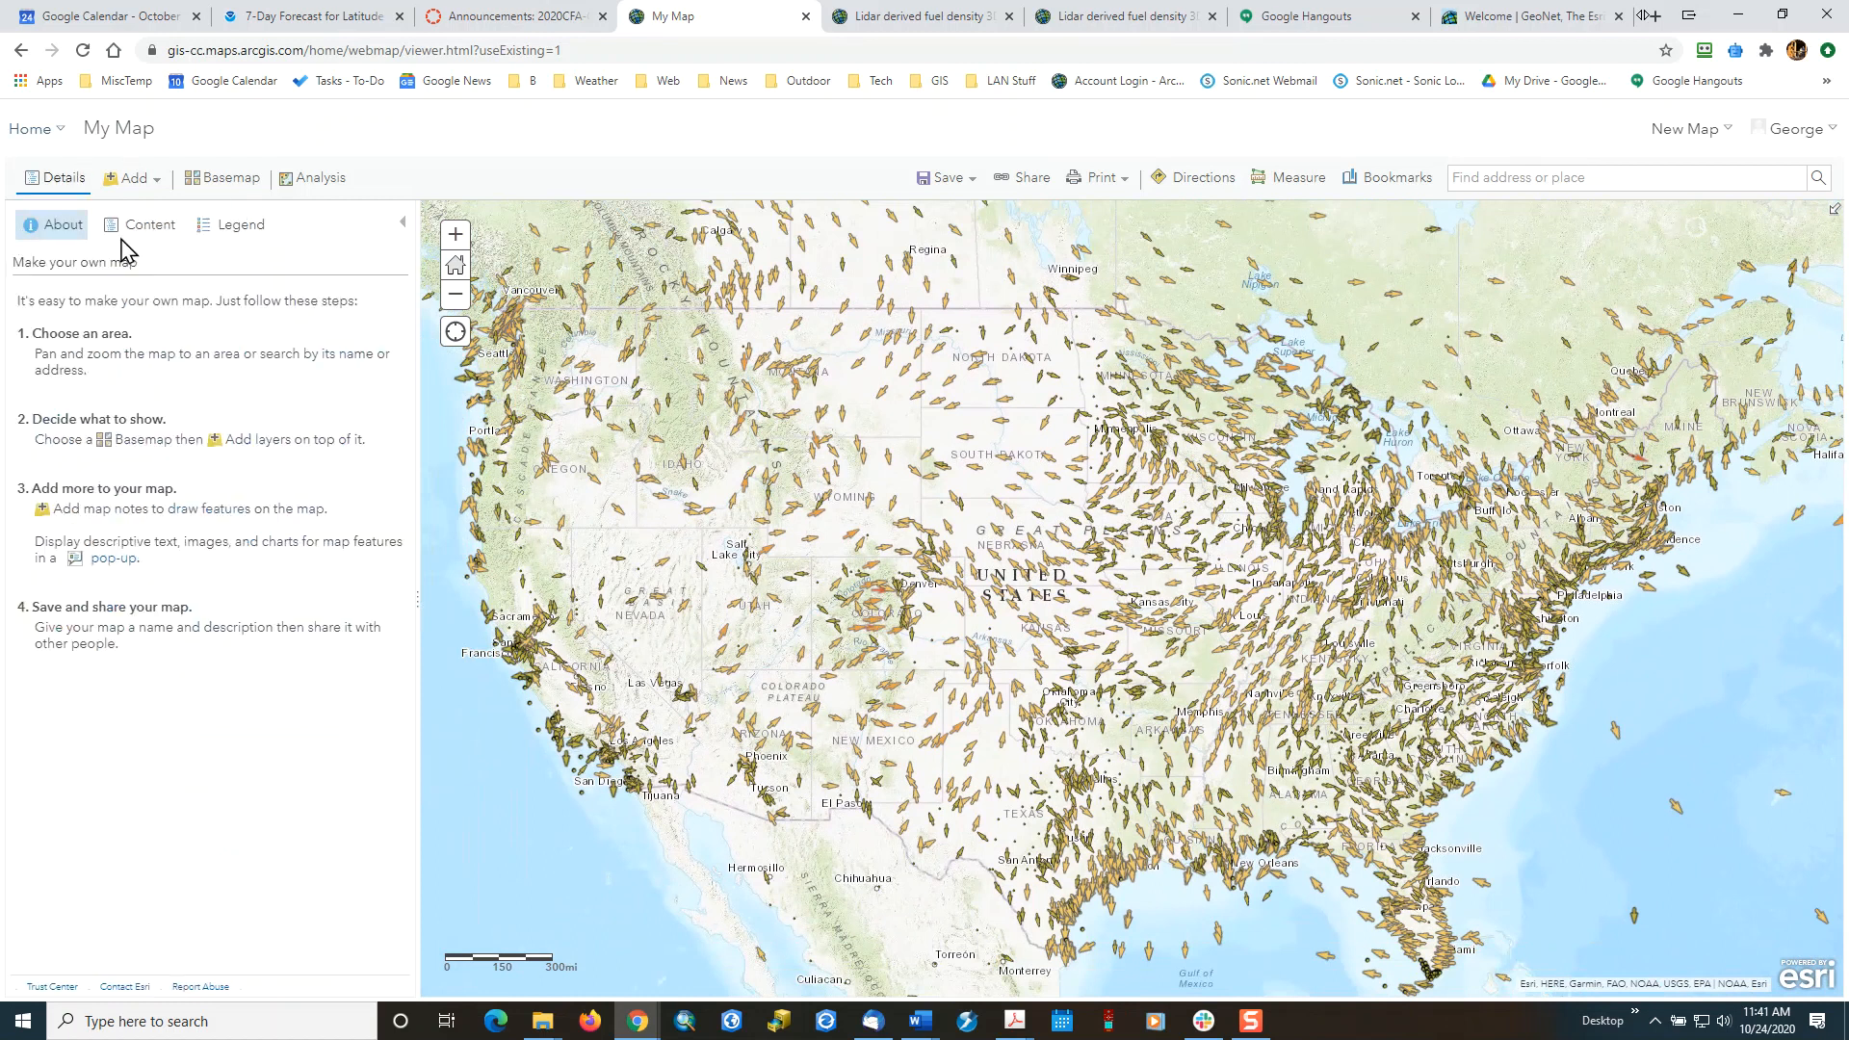
Show the map legend and view the weather details of the Klamath Falls station.
left_click(223, 227)
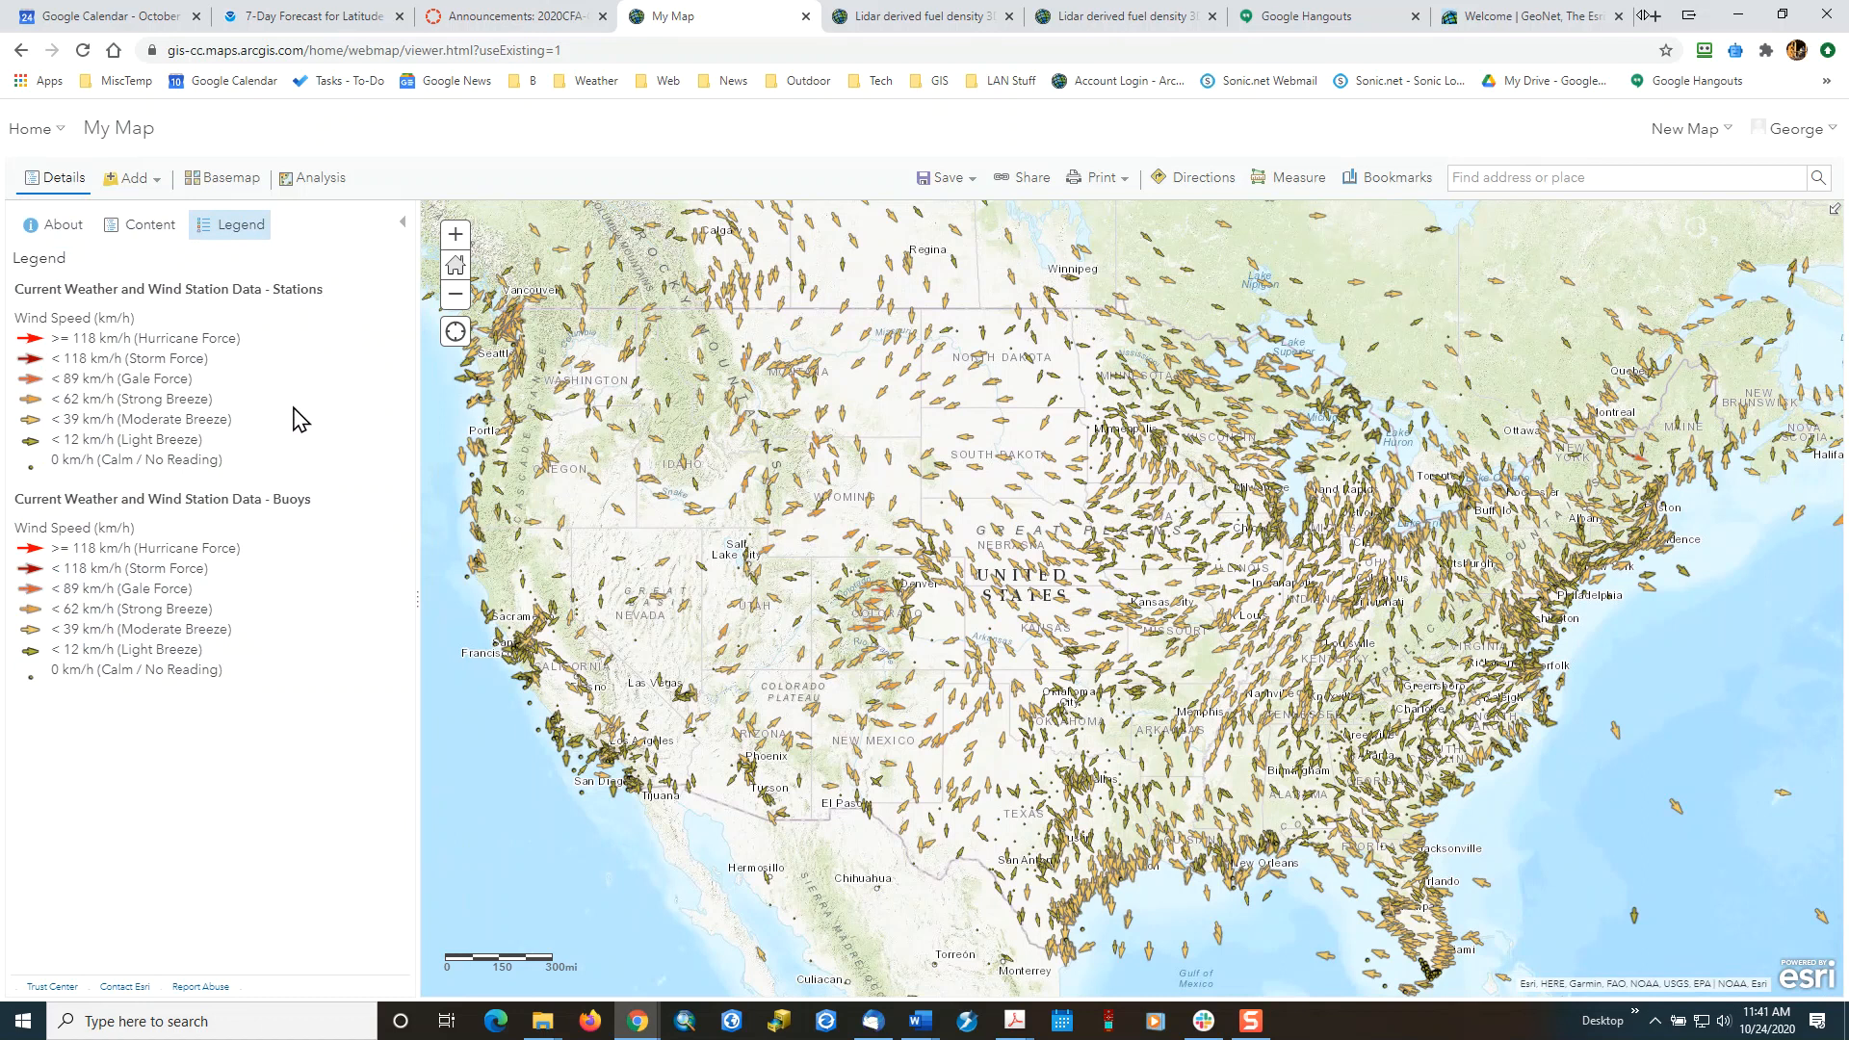
left_click(530, 524)
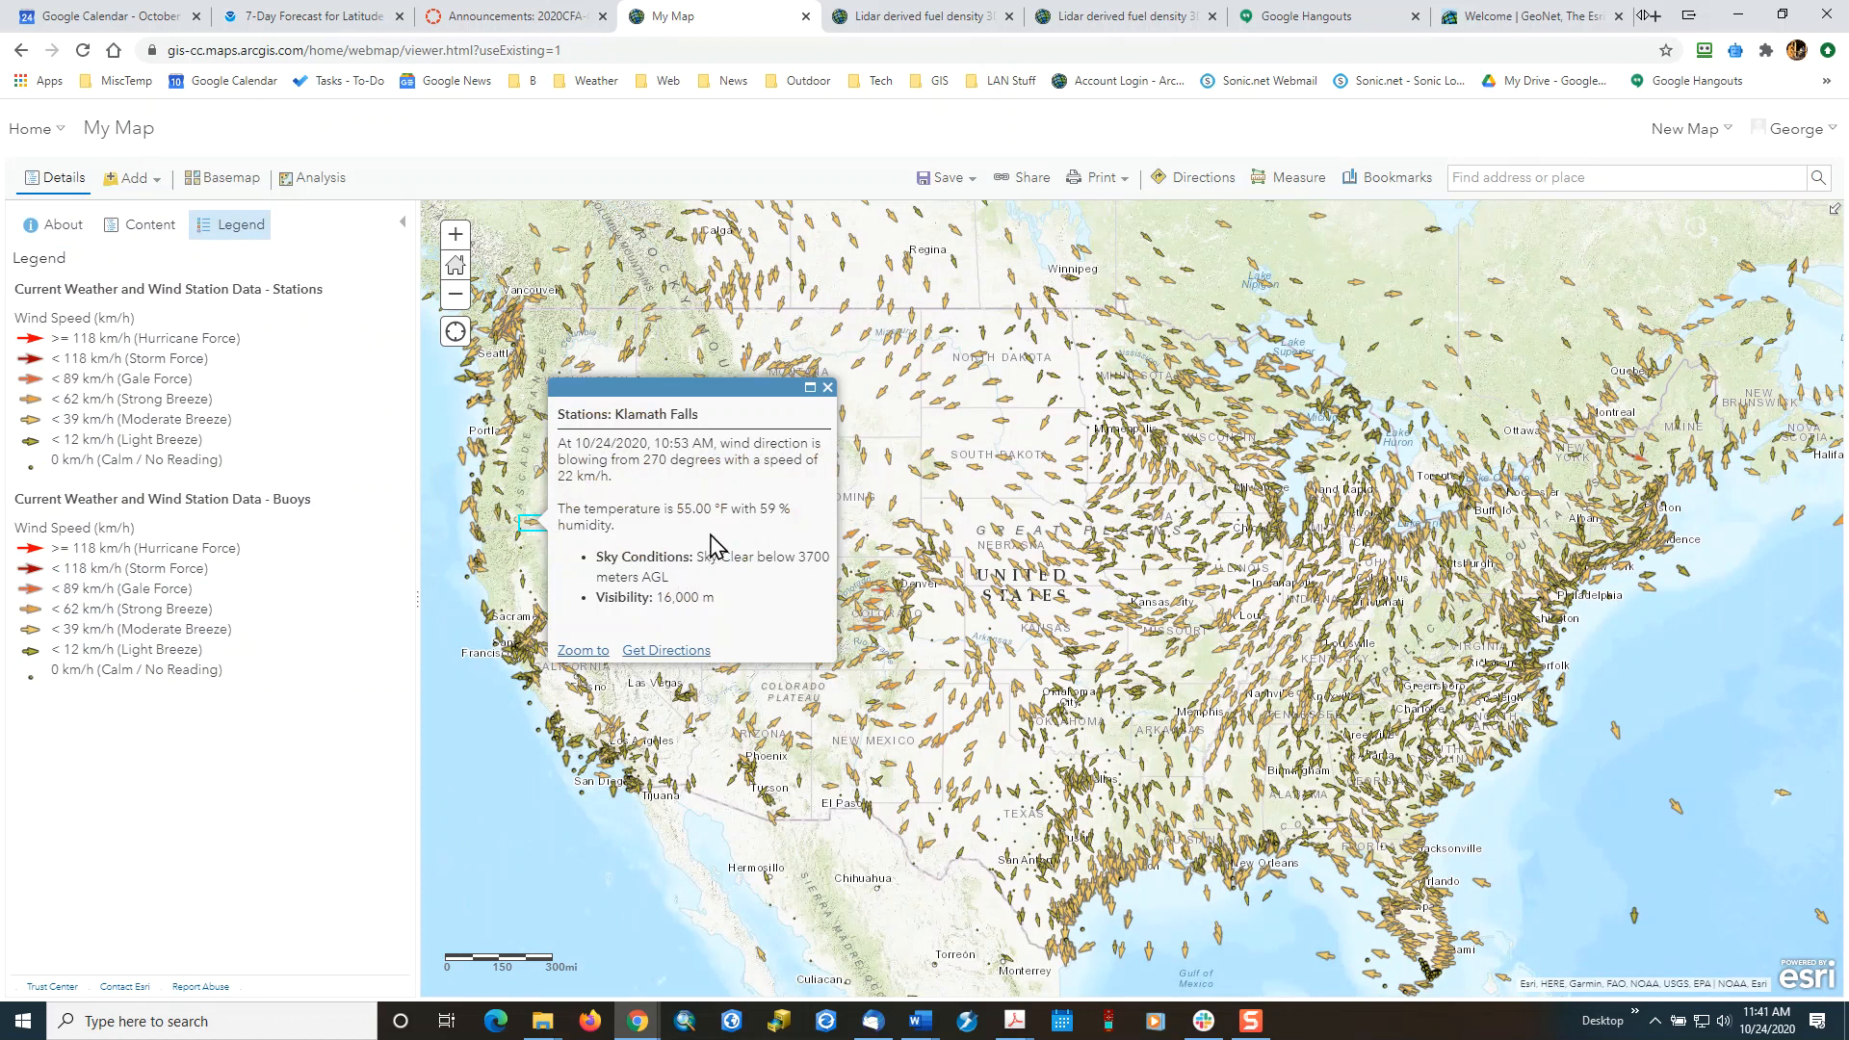
Start saving the map and title it "Weather Data 2D".
left_click(926, 181)
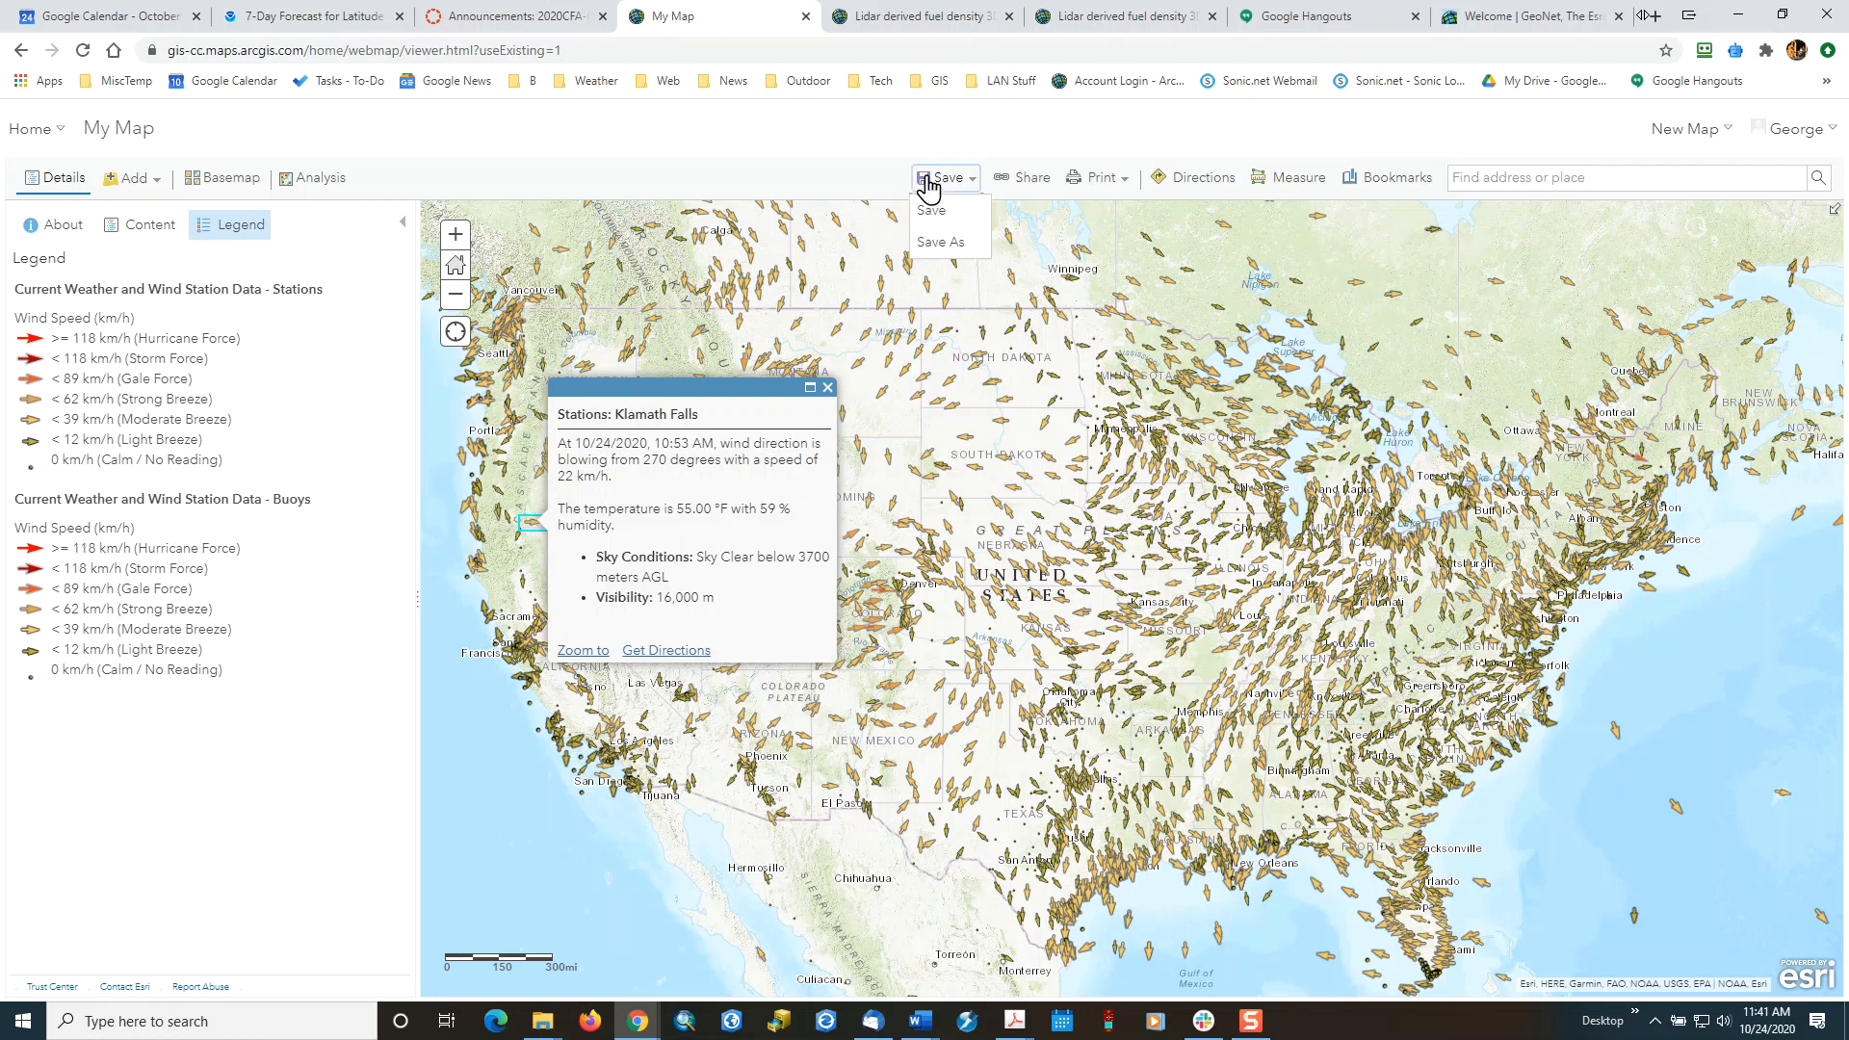
left_click(931, 210)
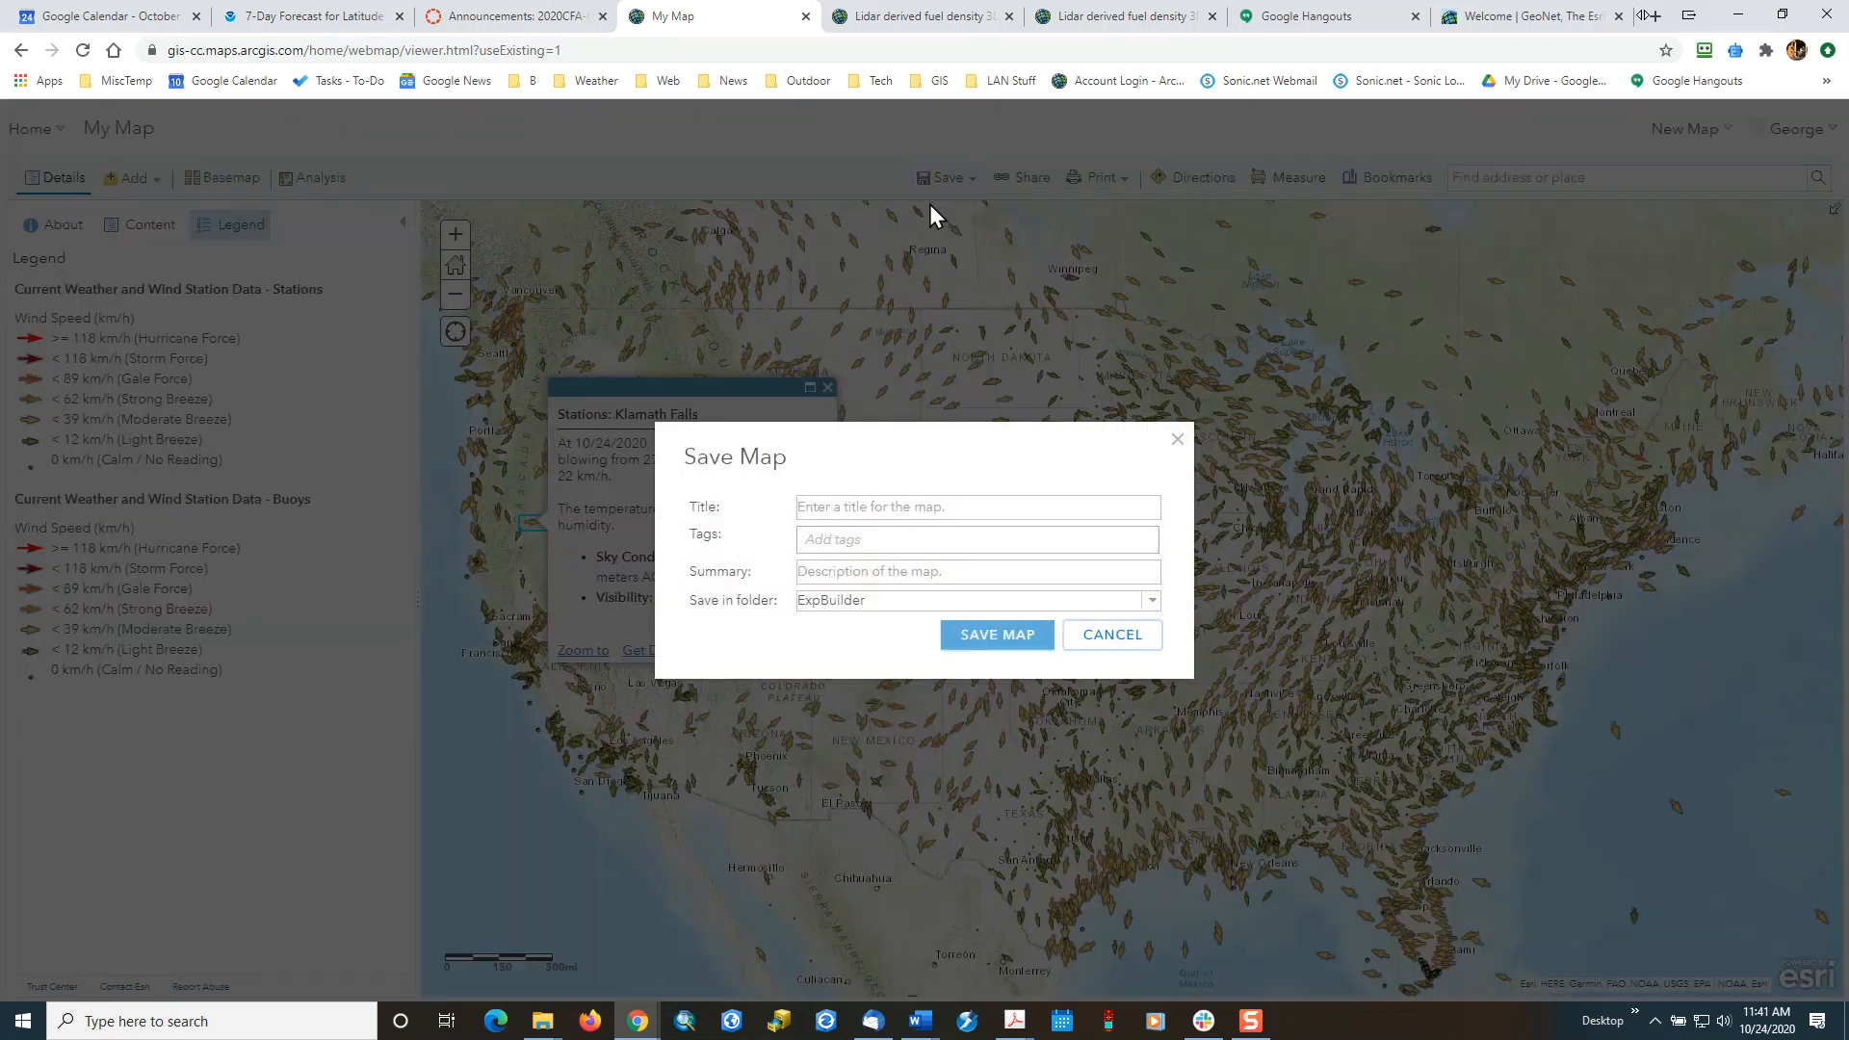
left_click(854, 506)
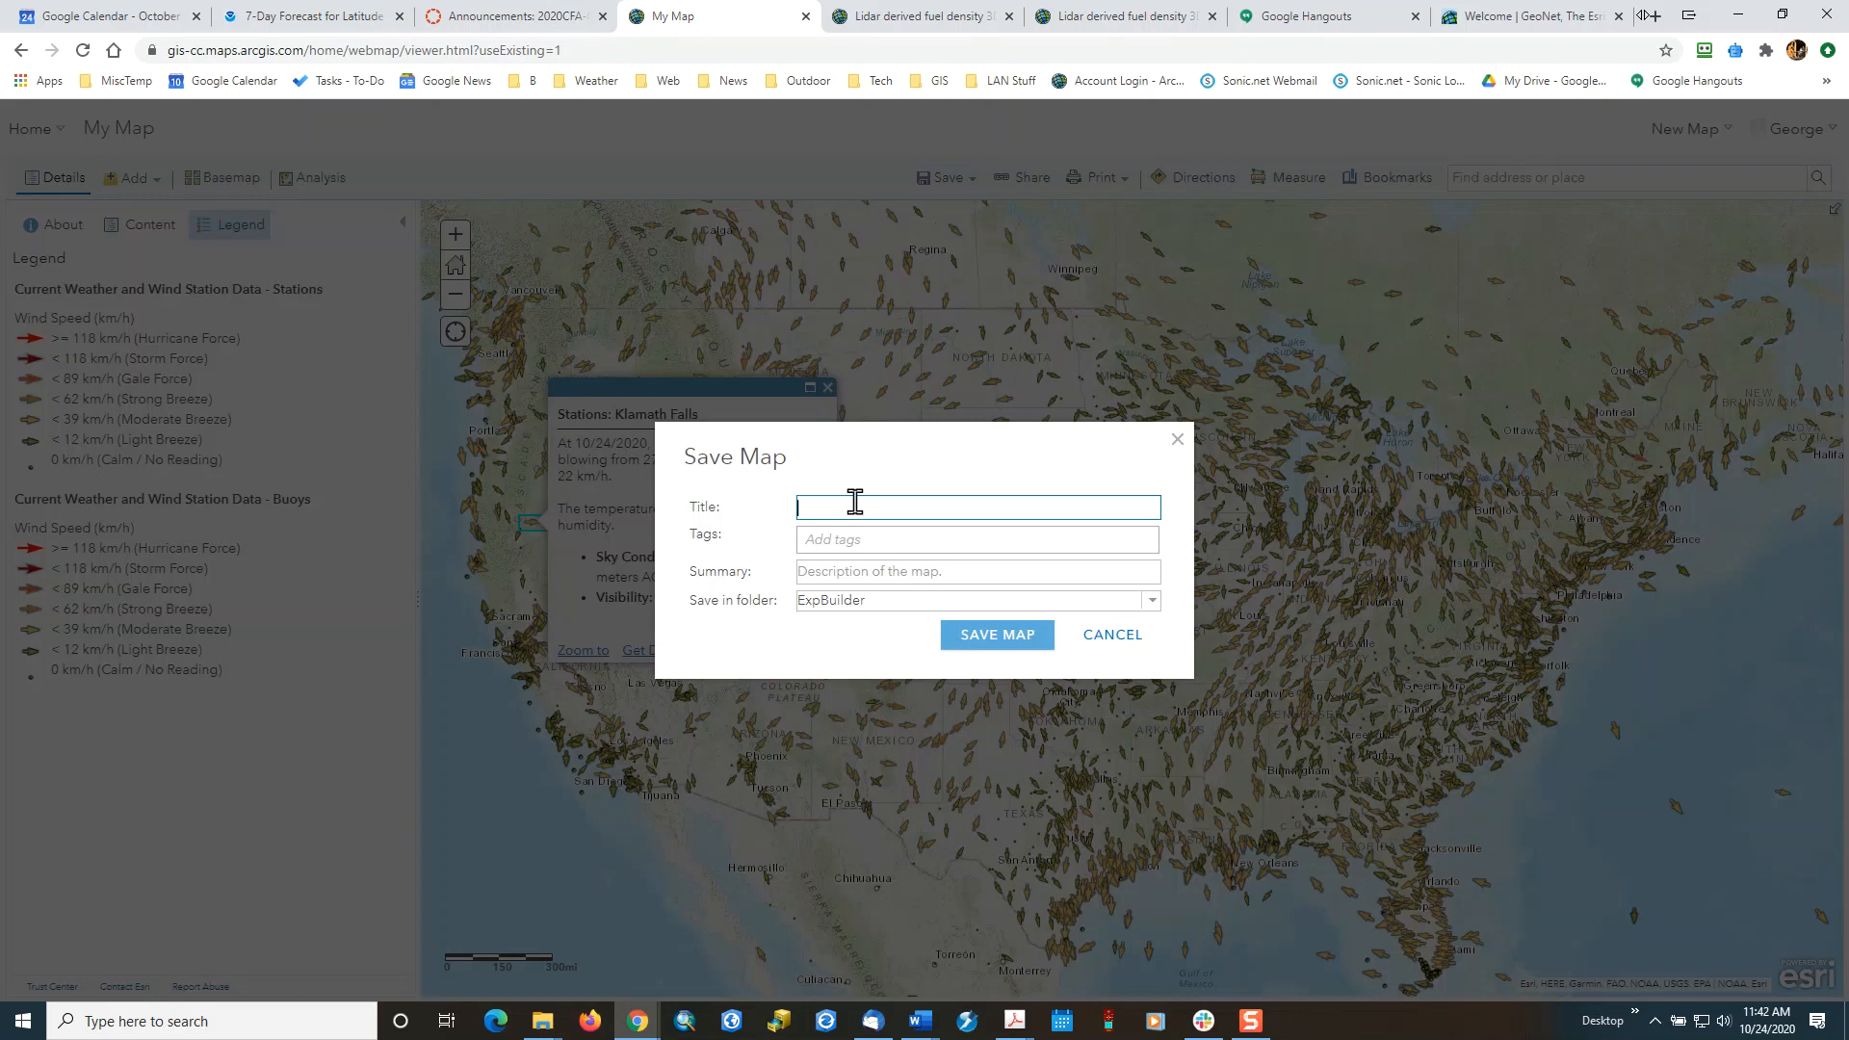
type("Weather Data 2D")
Add the tags "weather data" and "temp" and save the map in the ExpBuilder folder.
left_click(852, 538)
type("weather data, temp")
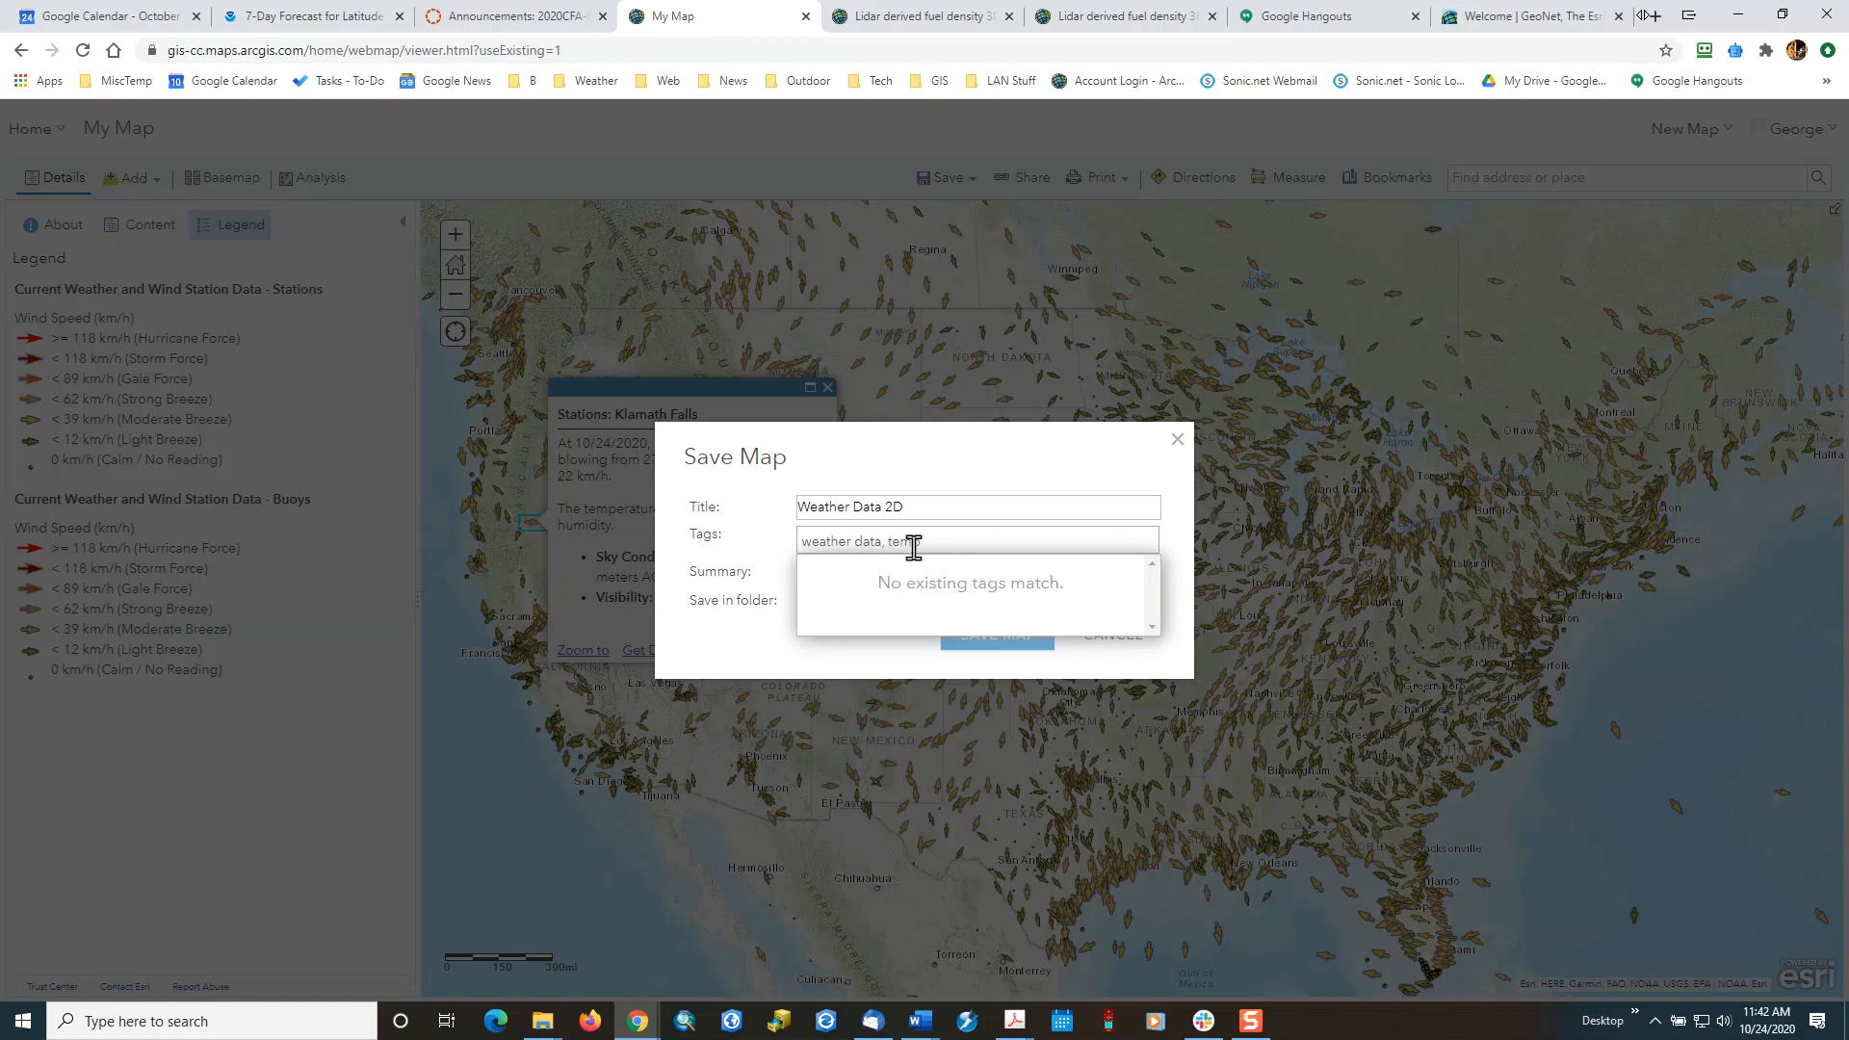
left_click(675, 674)
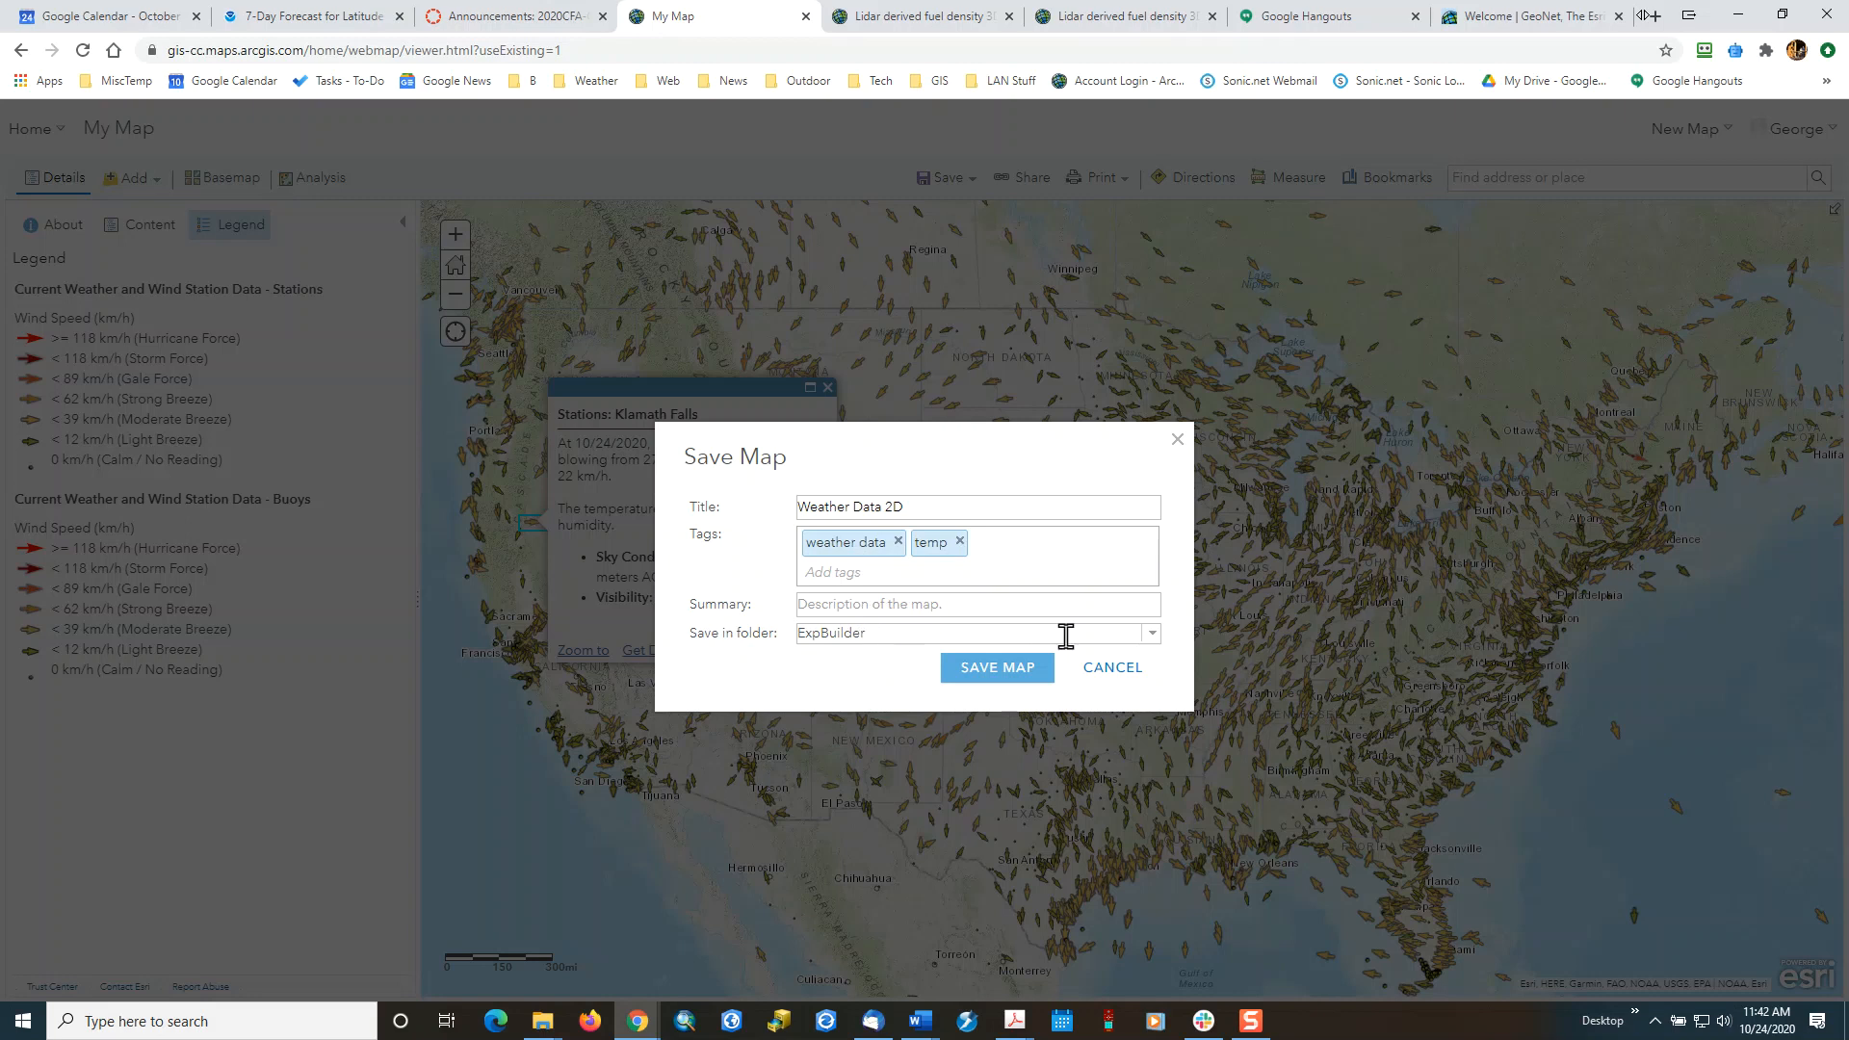
left_click(1151, 636)
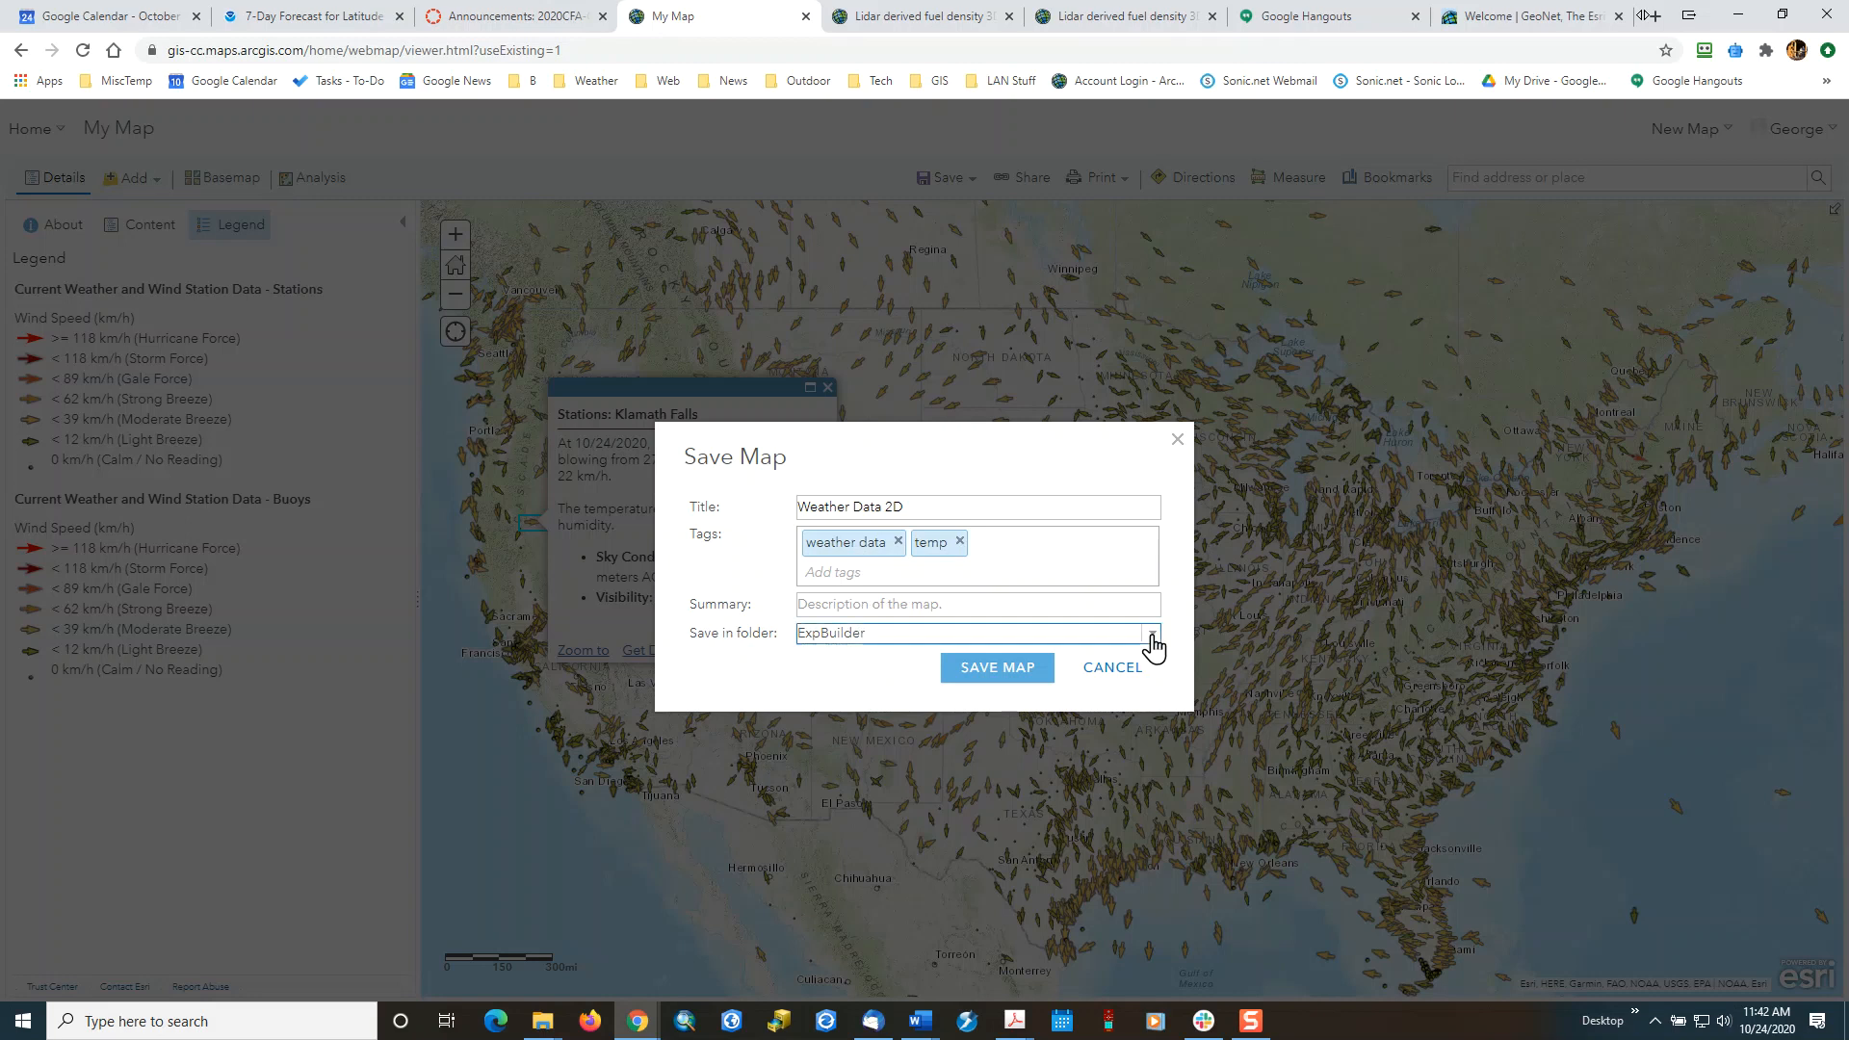
left_click(1152, 640)
left_click(991, 673)
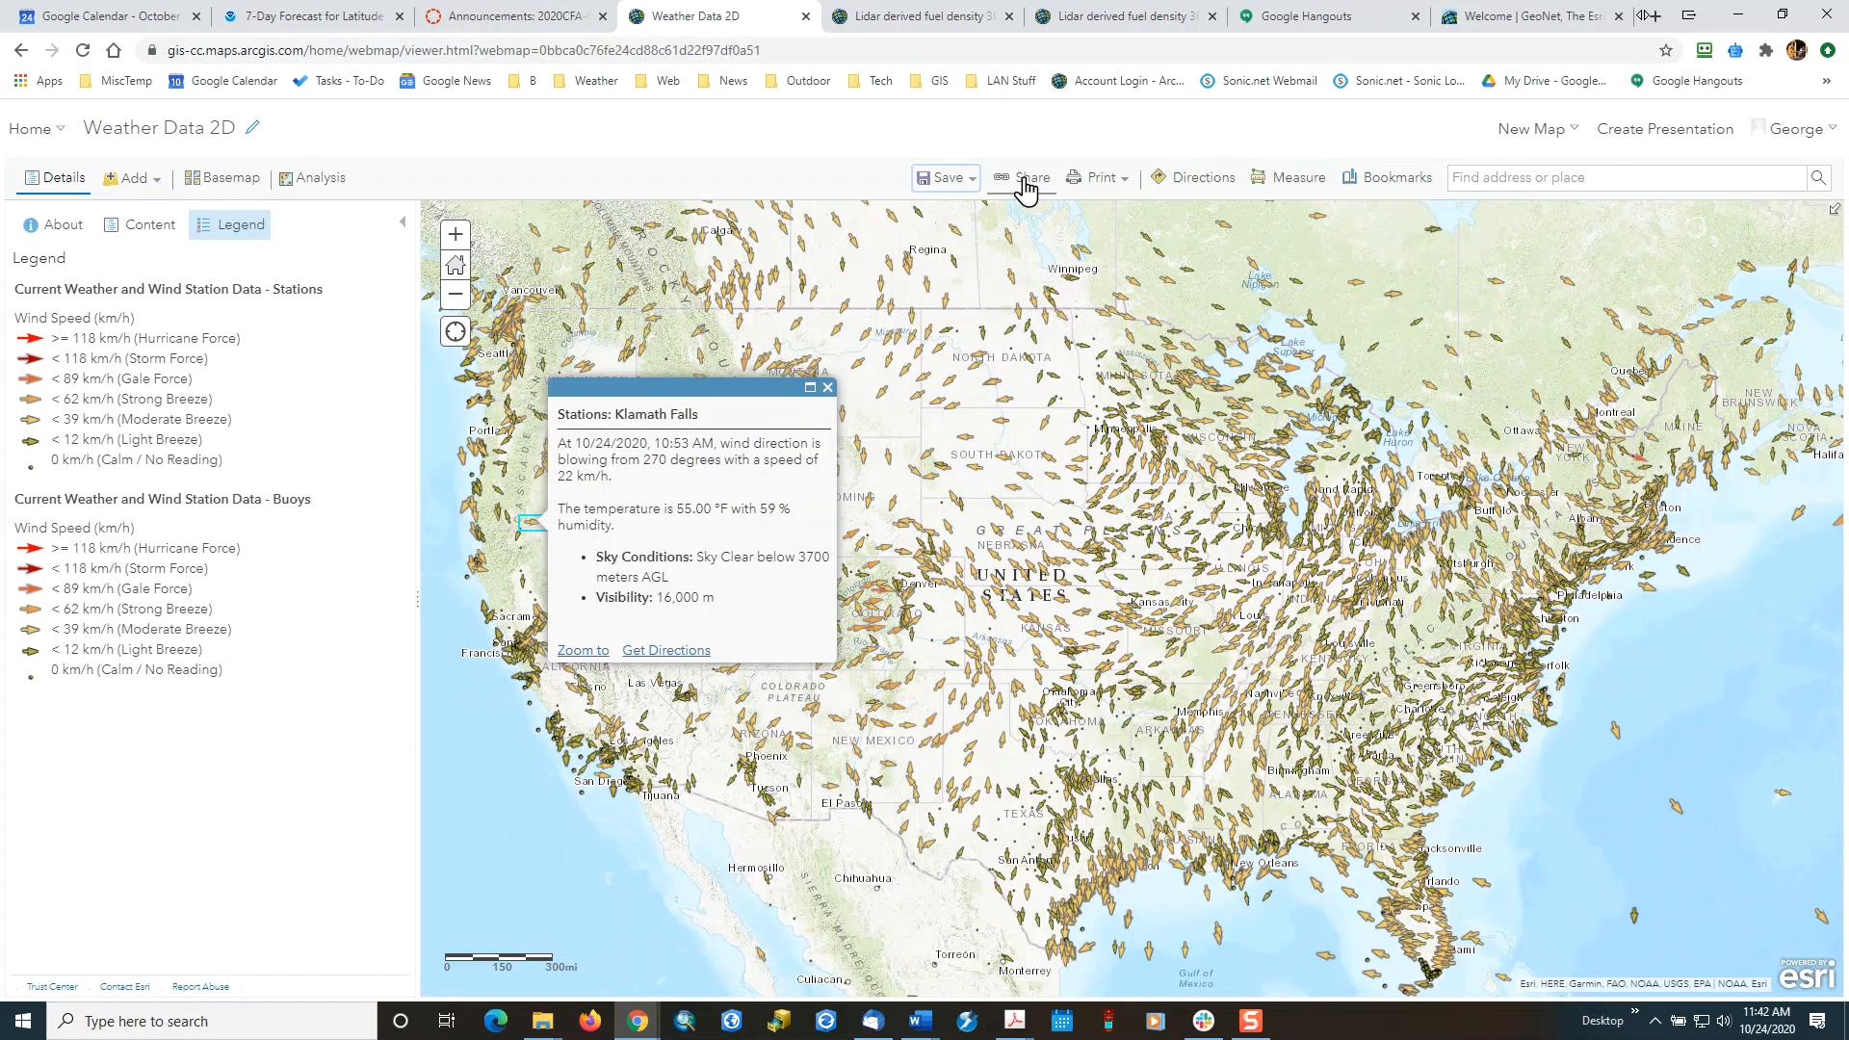
Share the saved map with the Columbia College GIS Program organization.
left_click(1026, 188)
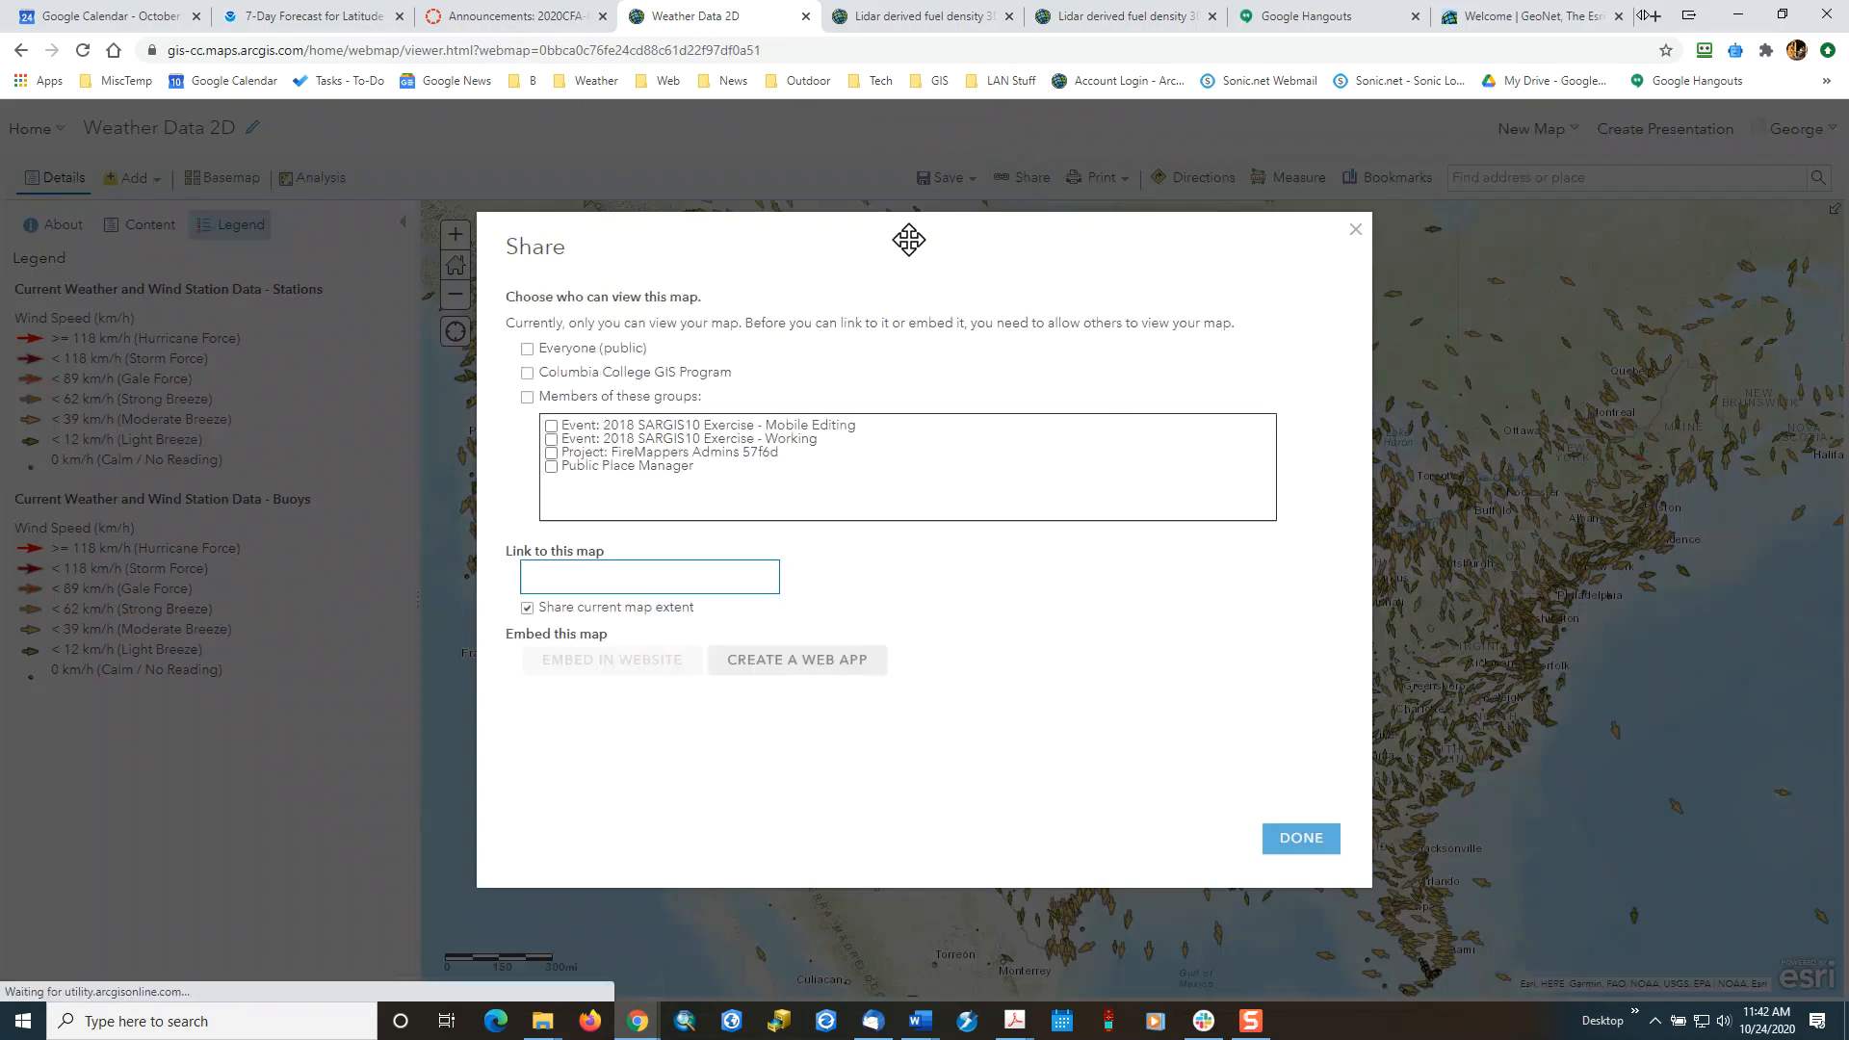
left_click(528, 374)
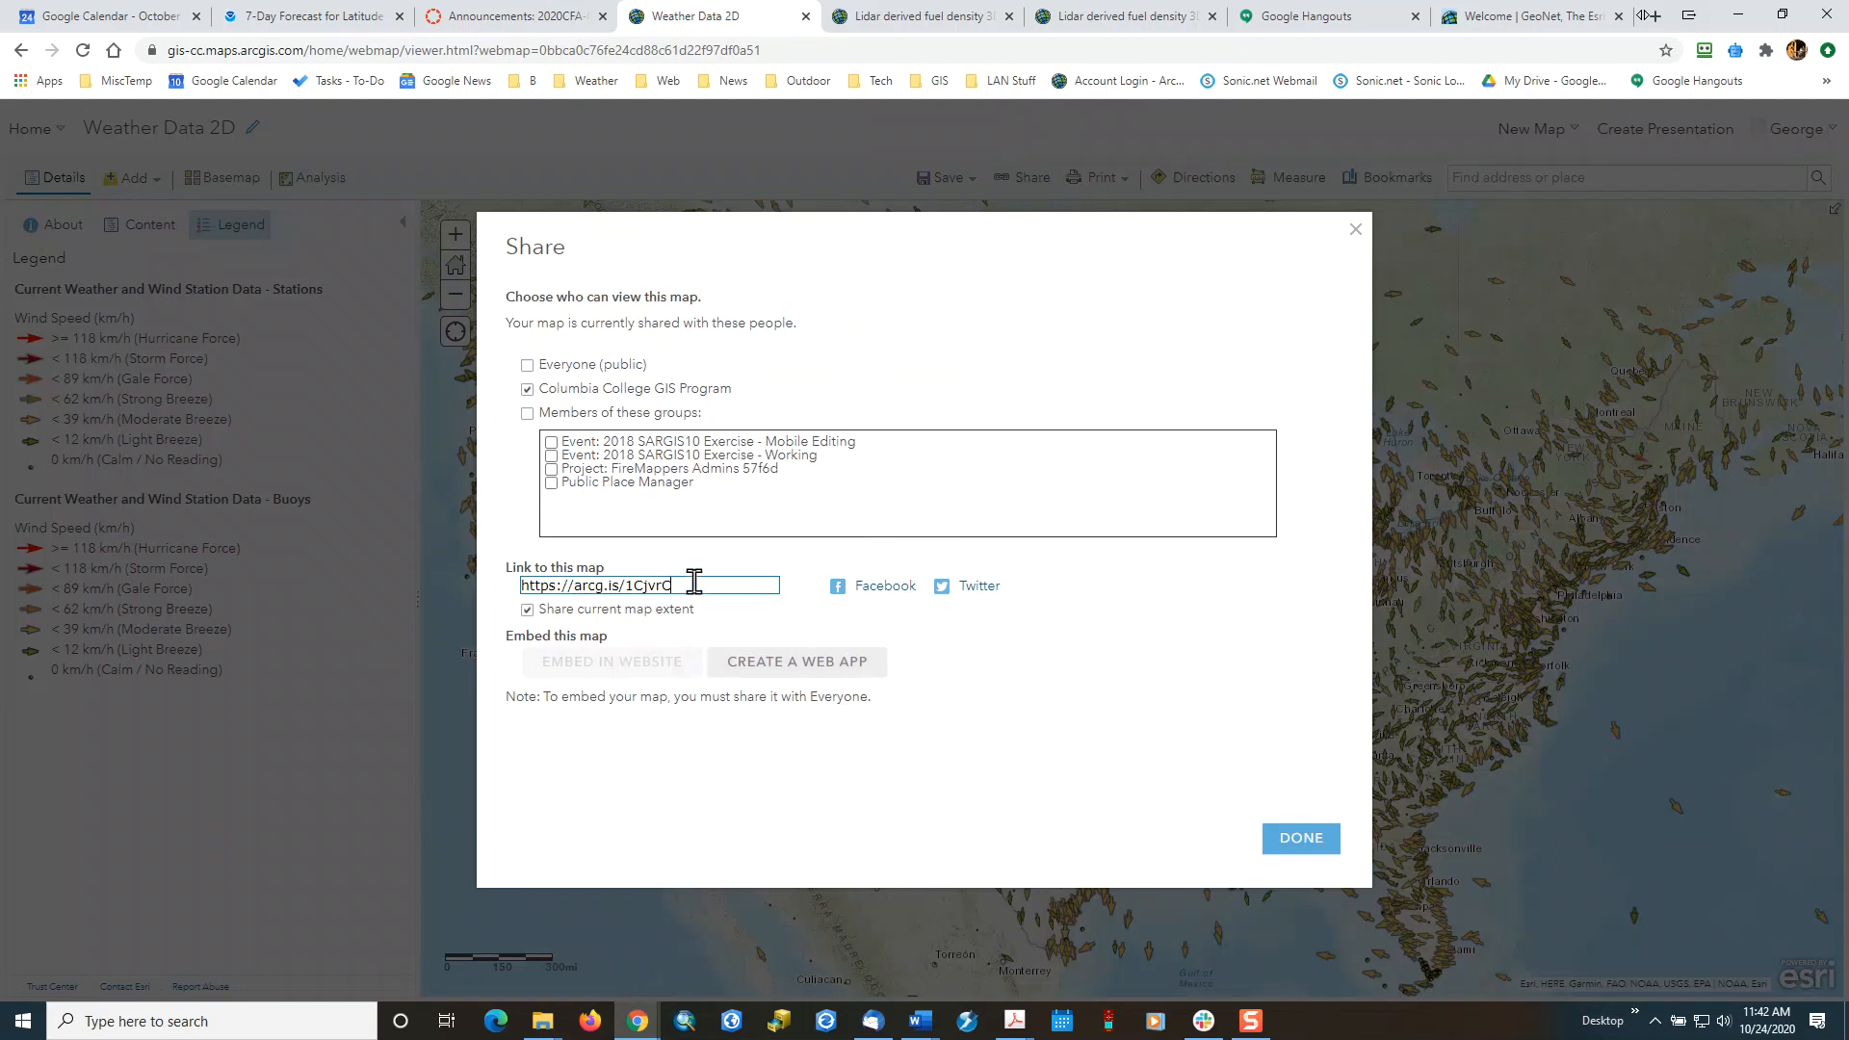
left_click(1280, 847)
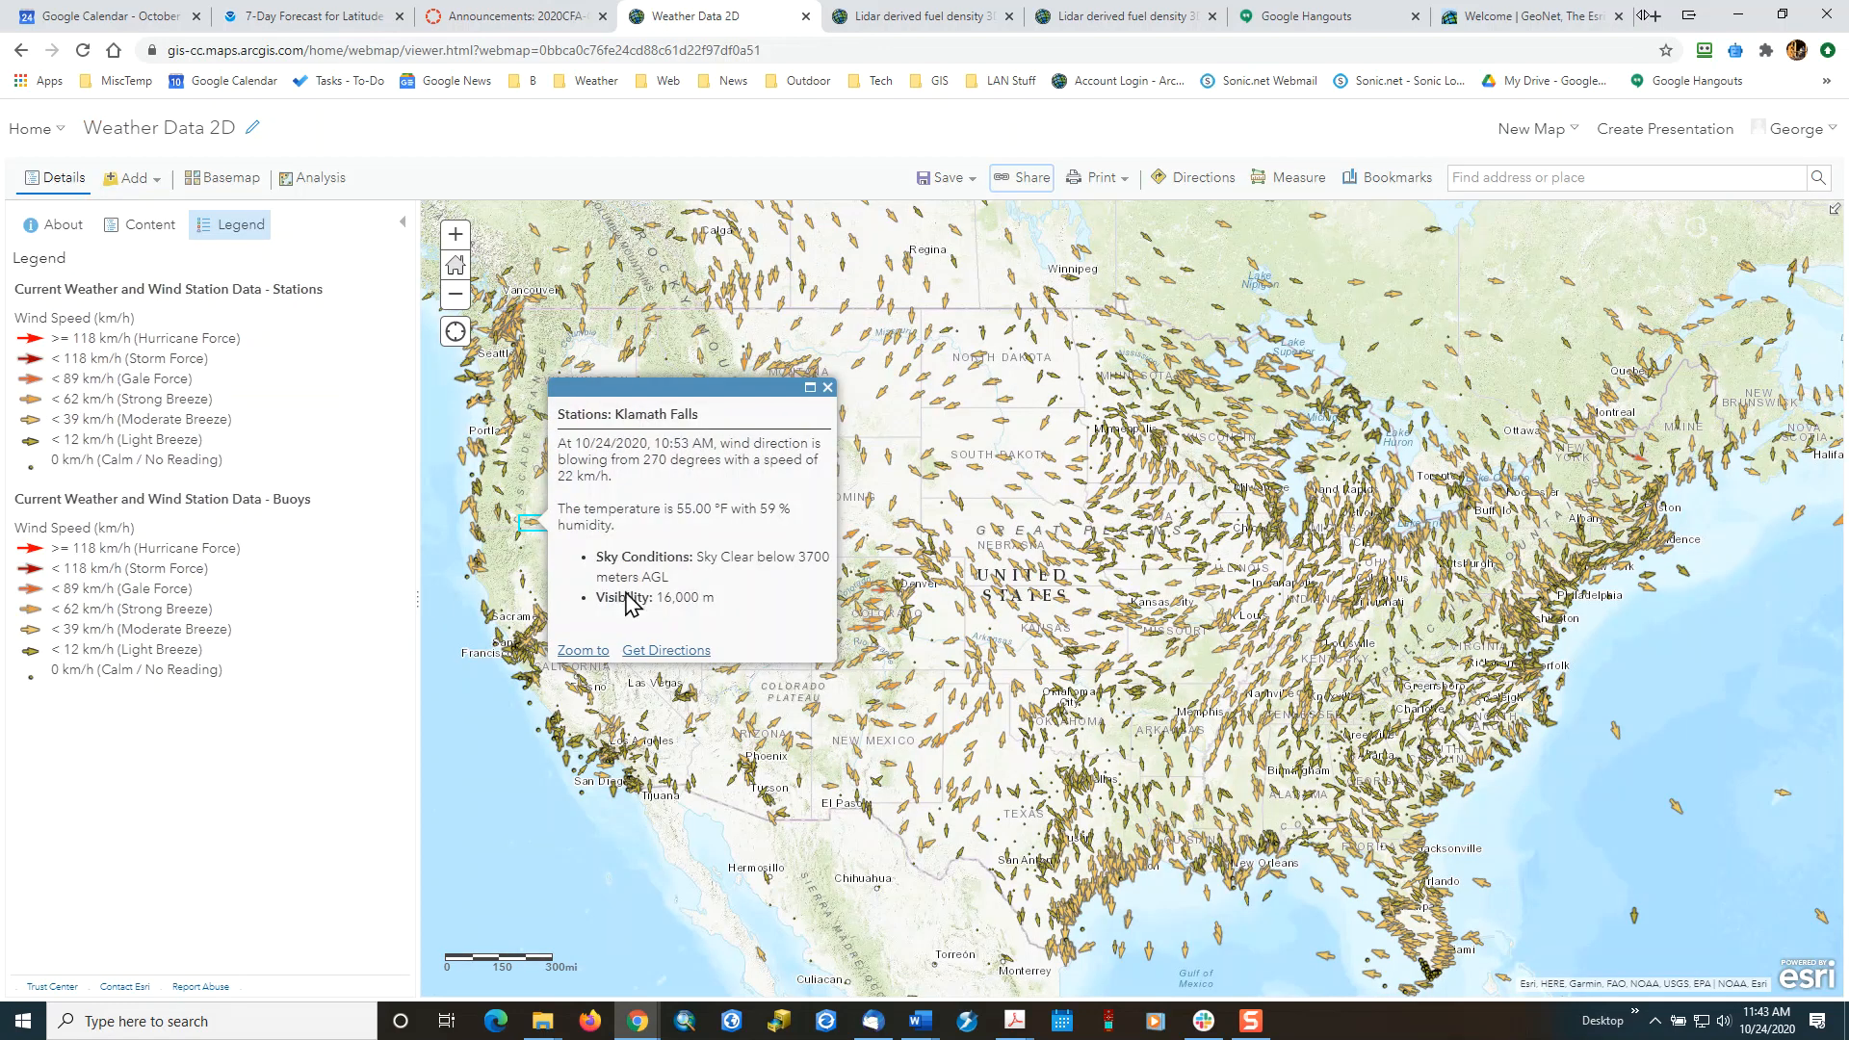
Open the Content page in a new browser tab and switch to it.
left_click(61, 129)
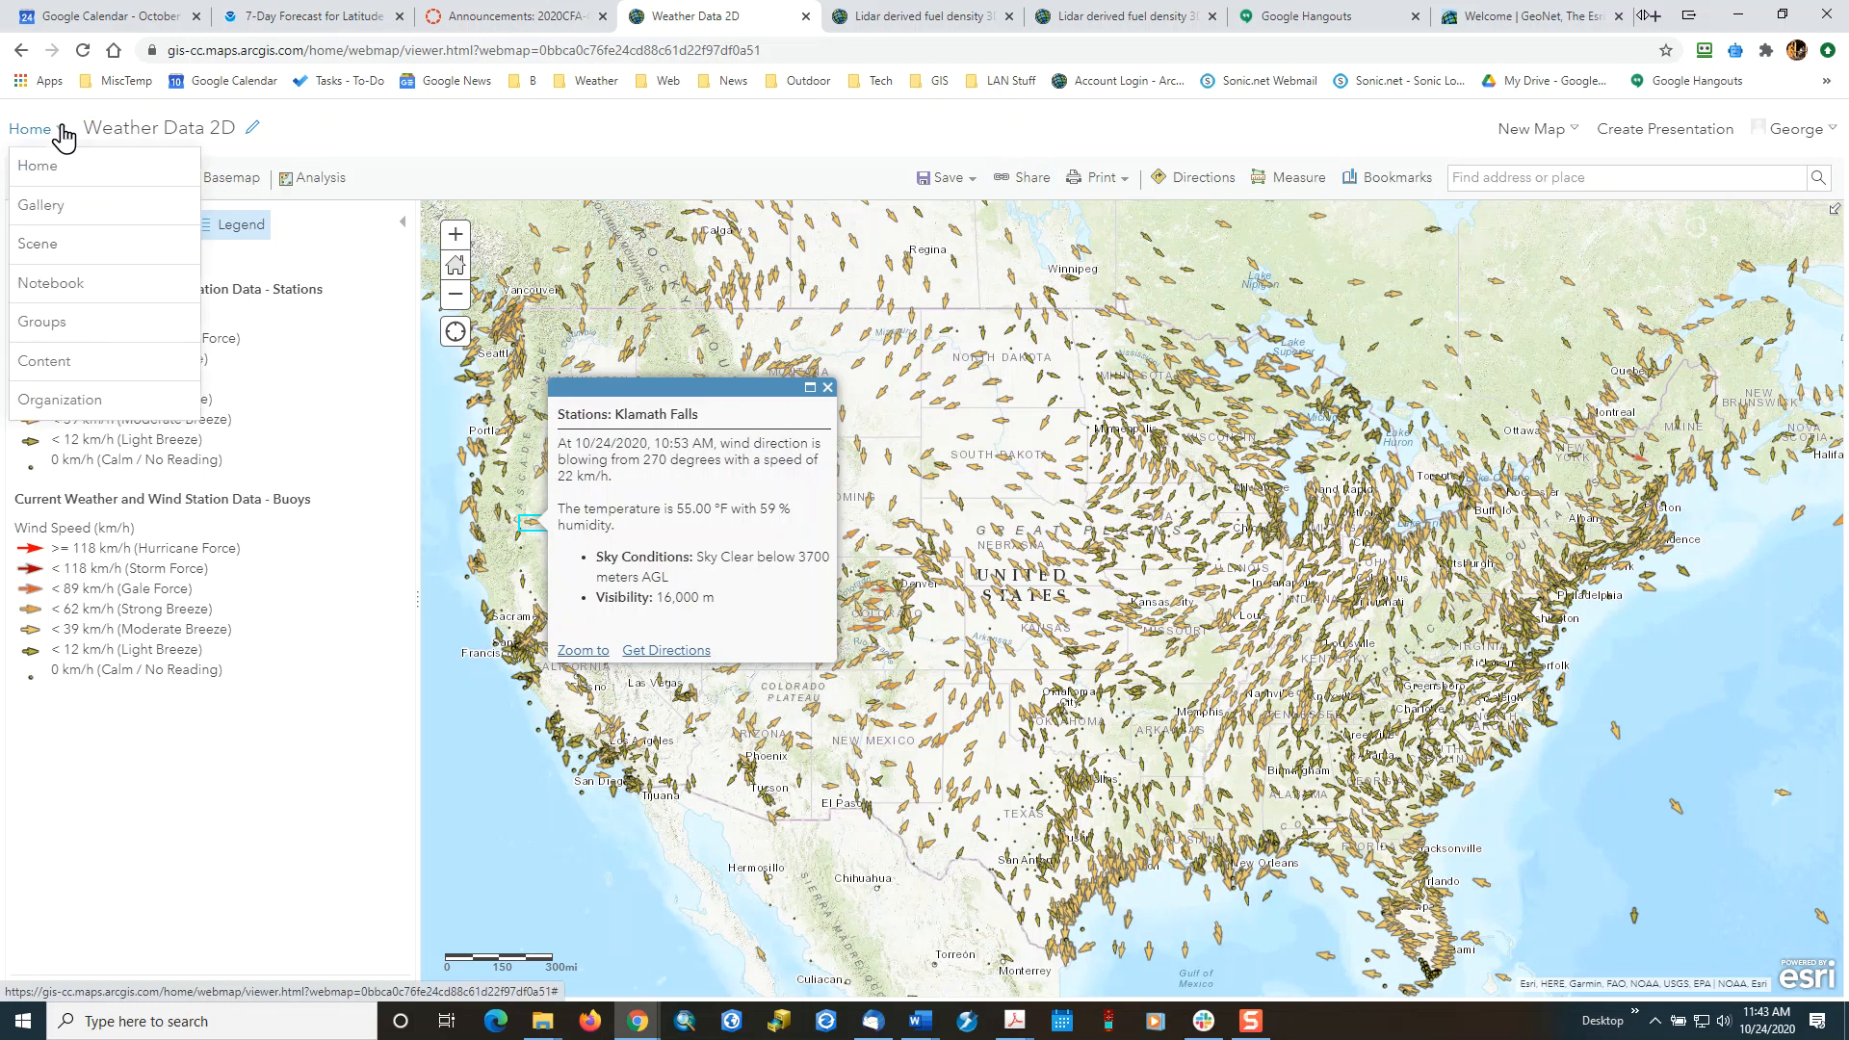
right_click(45, 366)
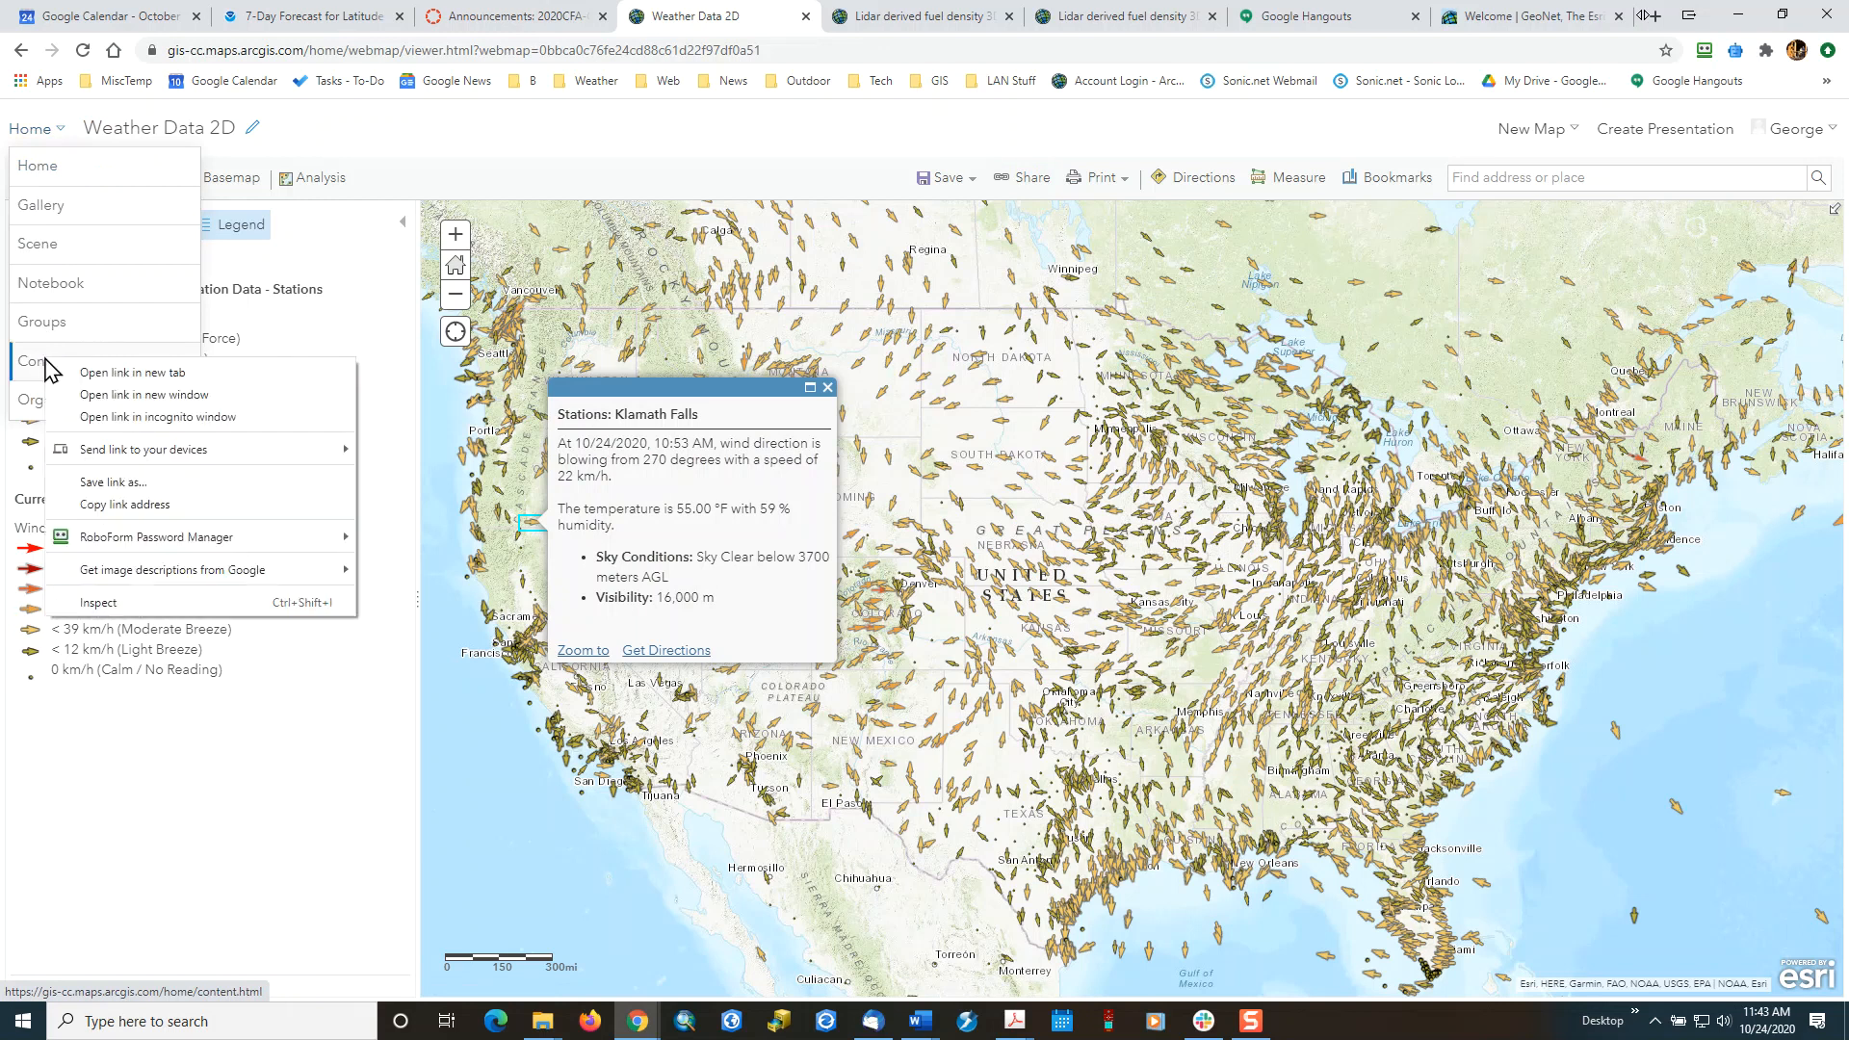
left_click(103, 373)
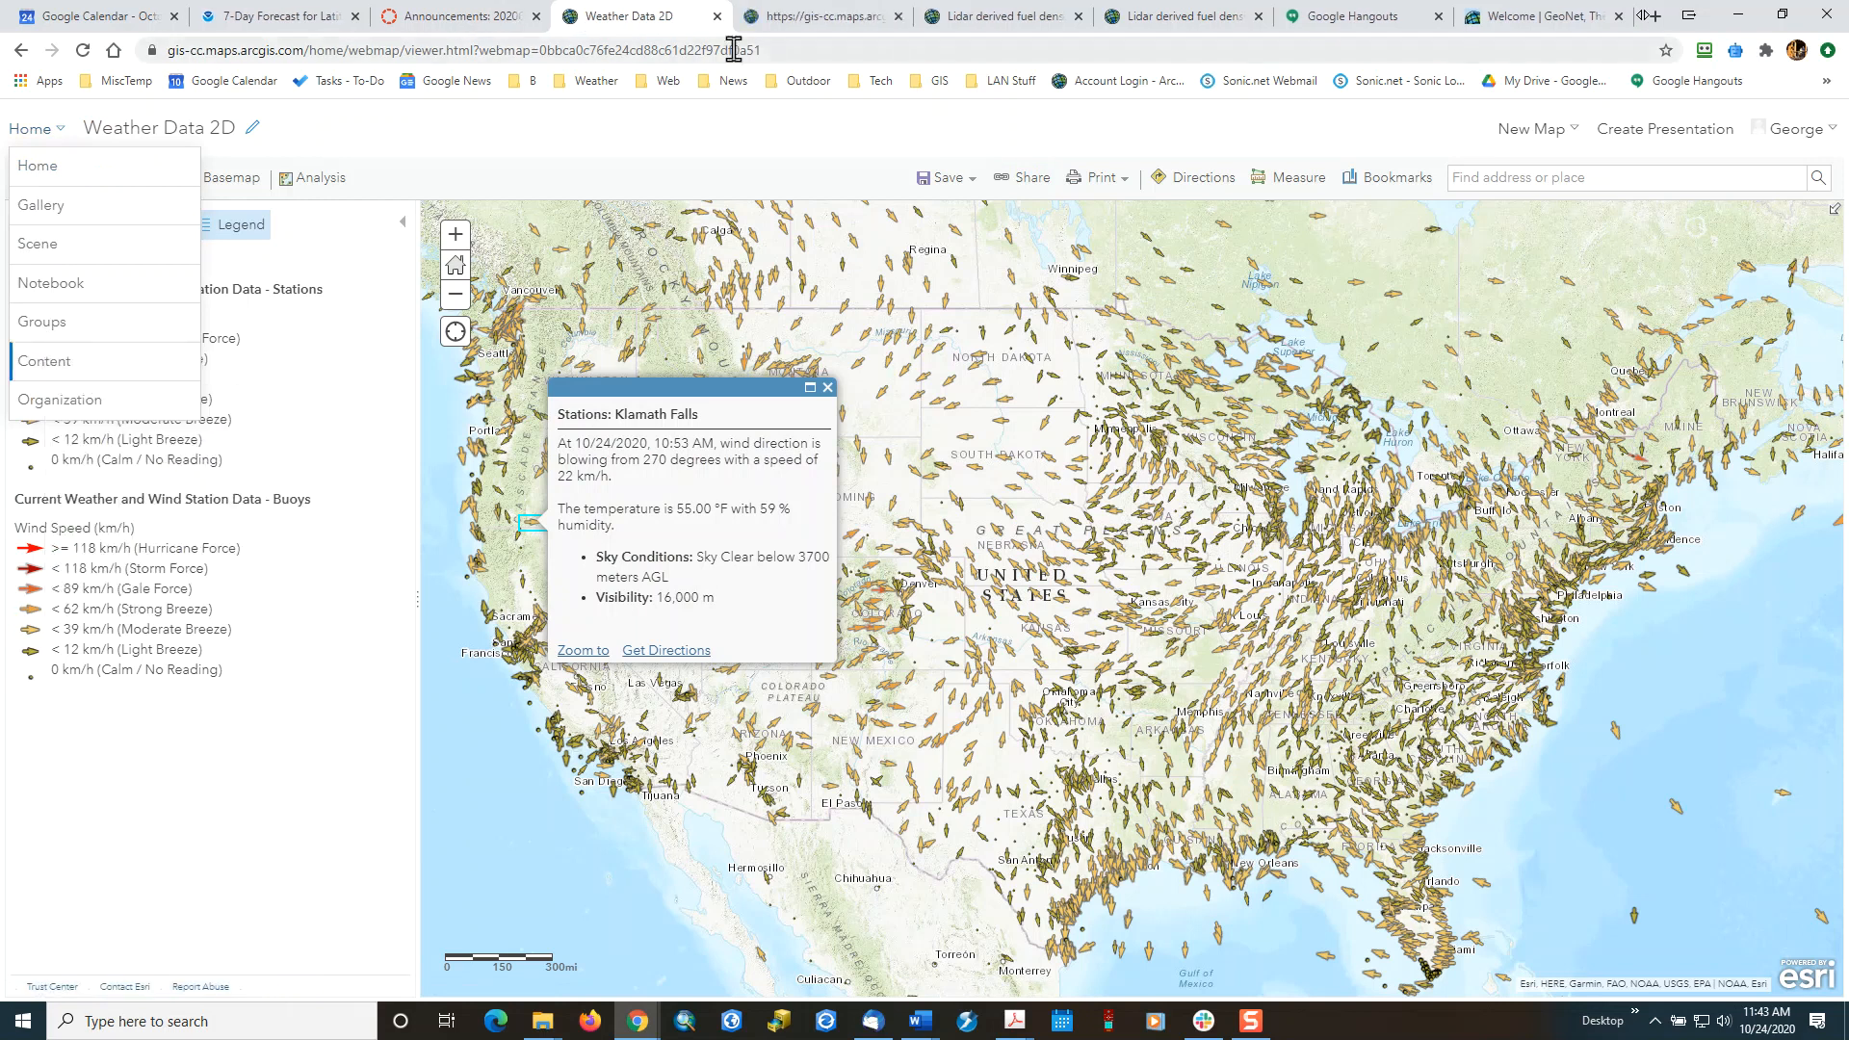
left_click(797, 21)
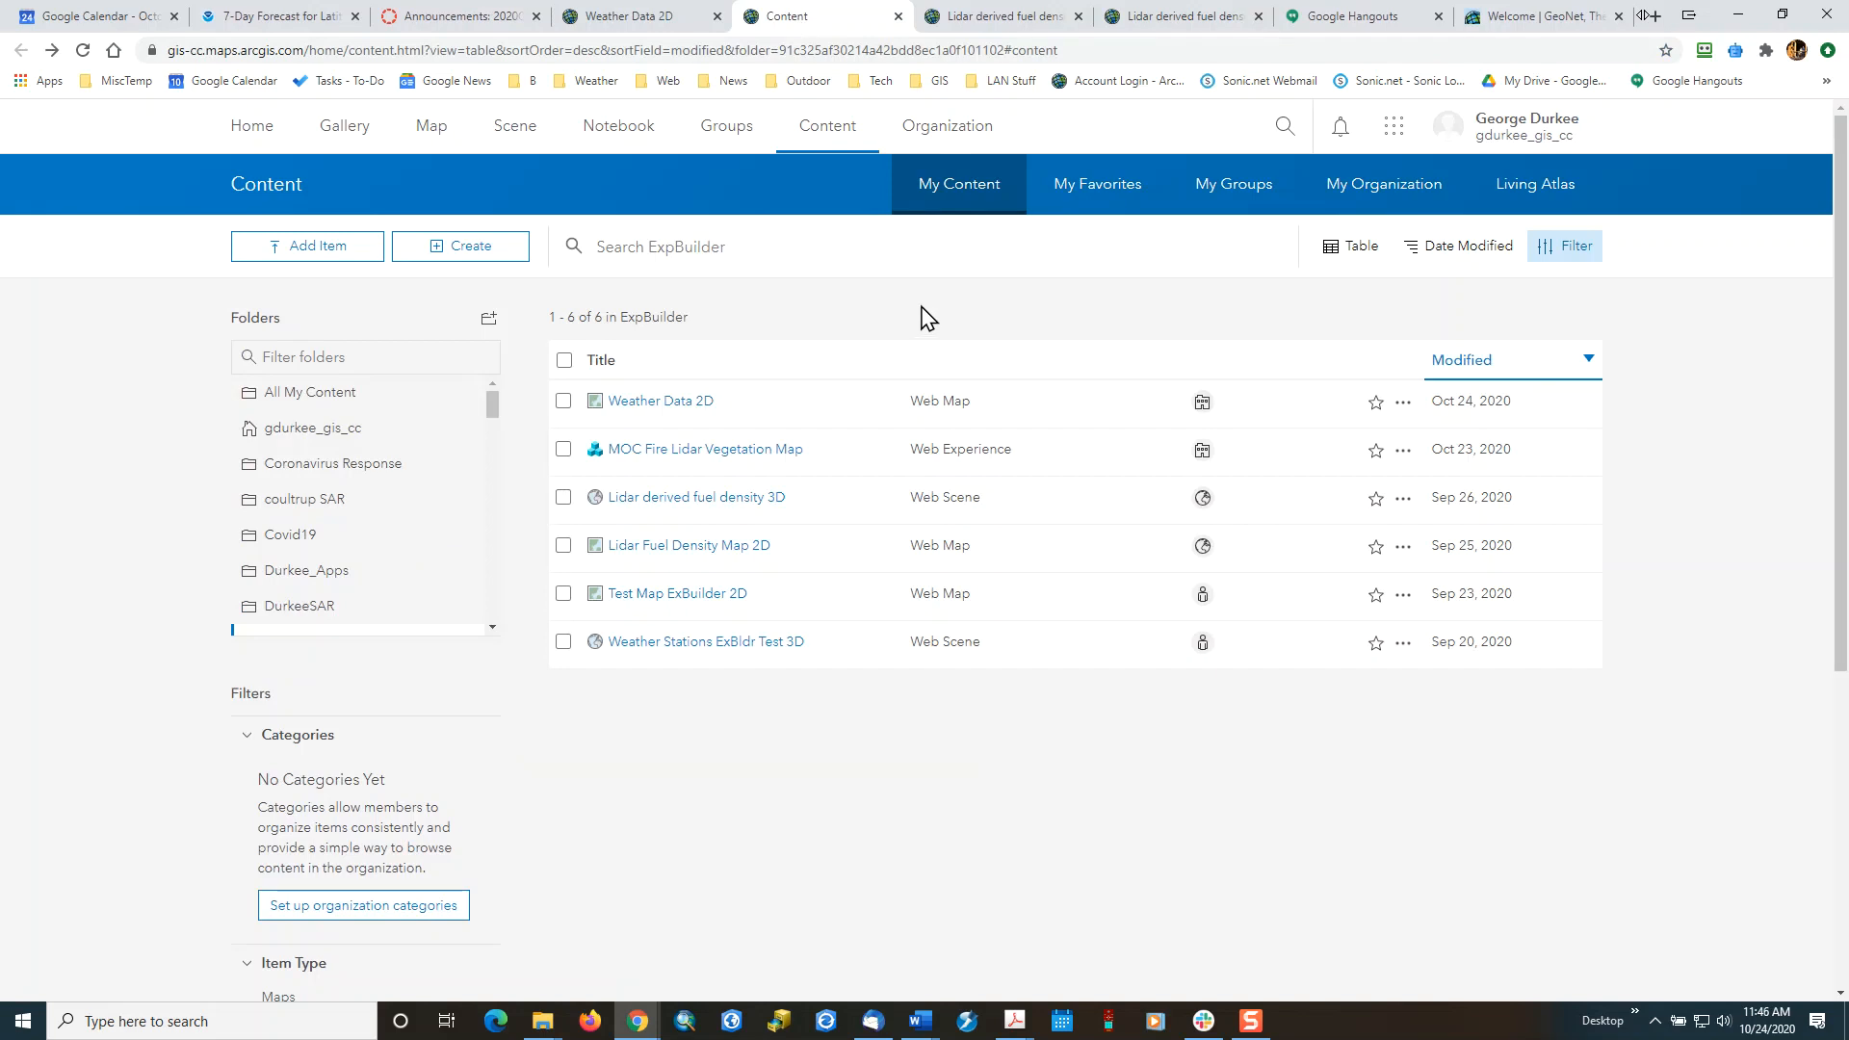
Create a new scene in Scene Viewer and begin adding layers with ArcGIS Online as the source.
left_click(514, 131)
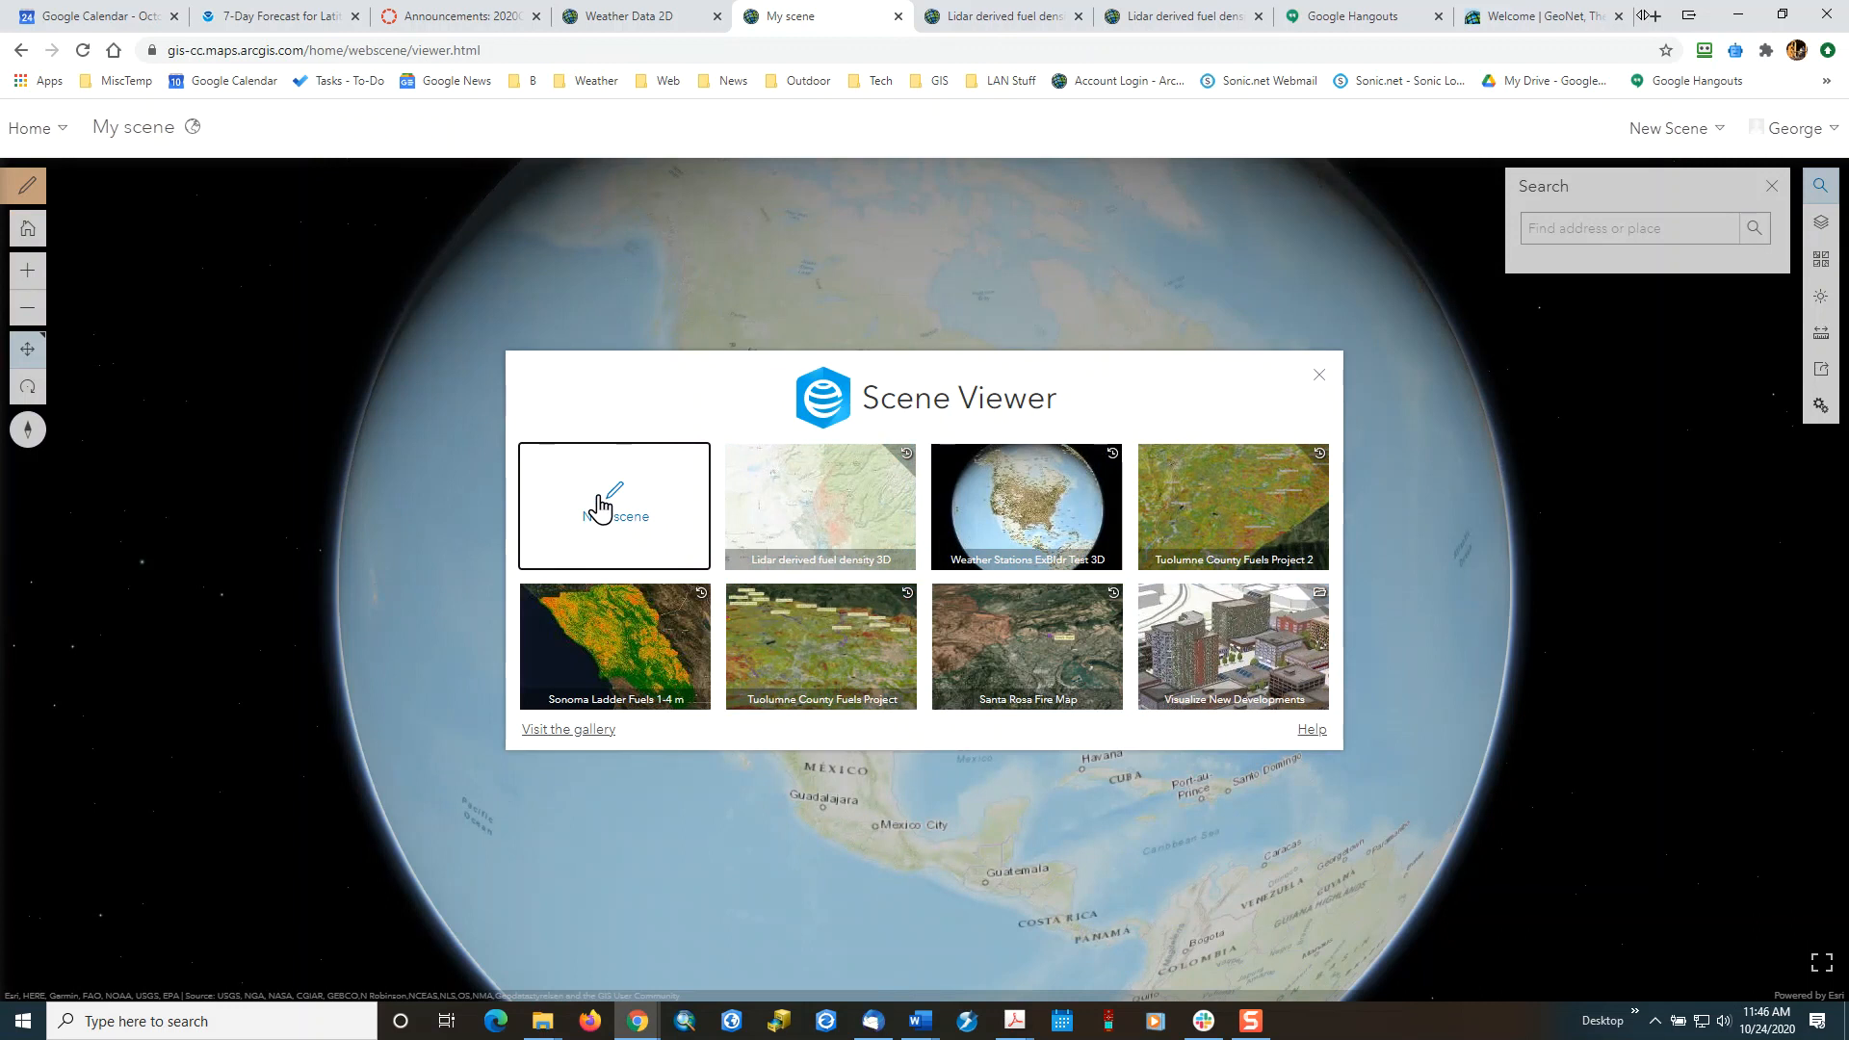
left_click(599, 498)
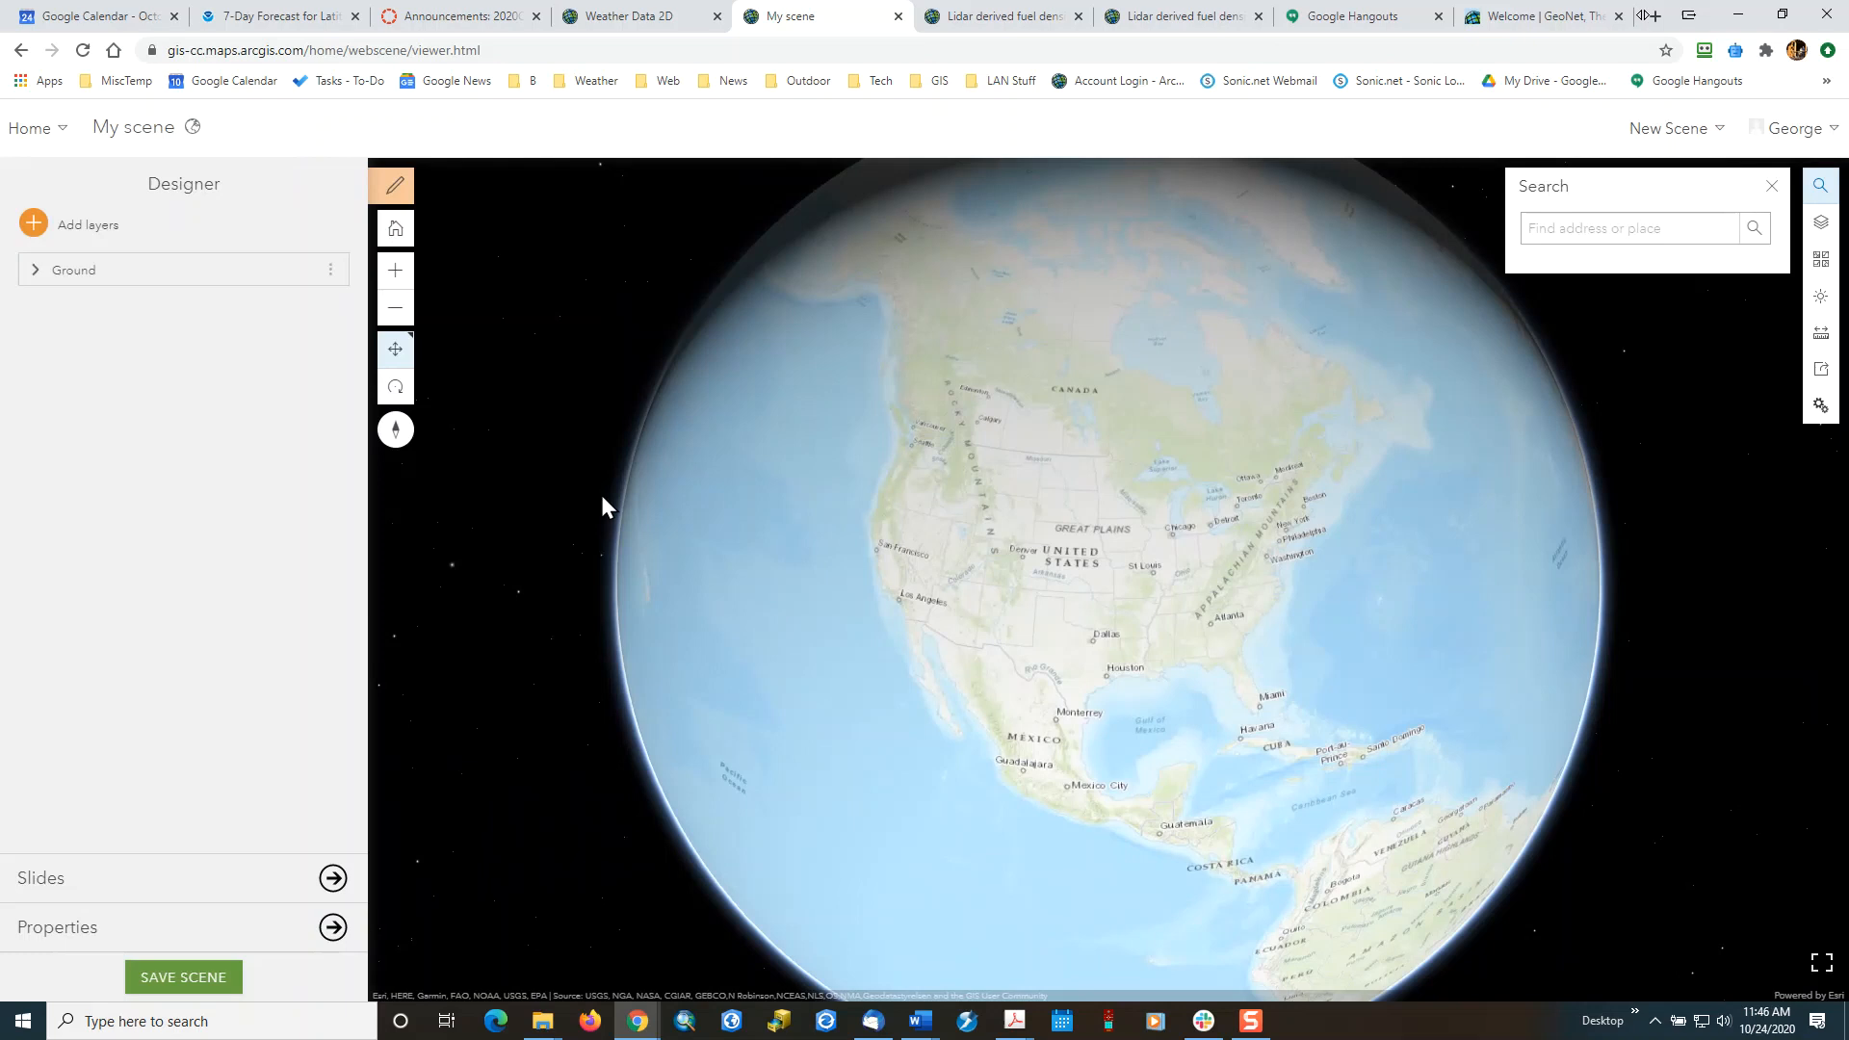
left_click(93, 237)
left_click(227, 185)
left_click(206, 395)
Search ArcGIS Online for "weather and wind data" layers for the scene.
left_click(183, 220)
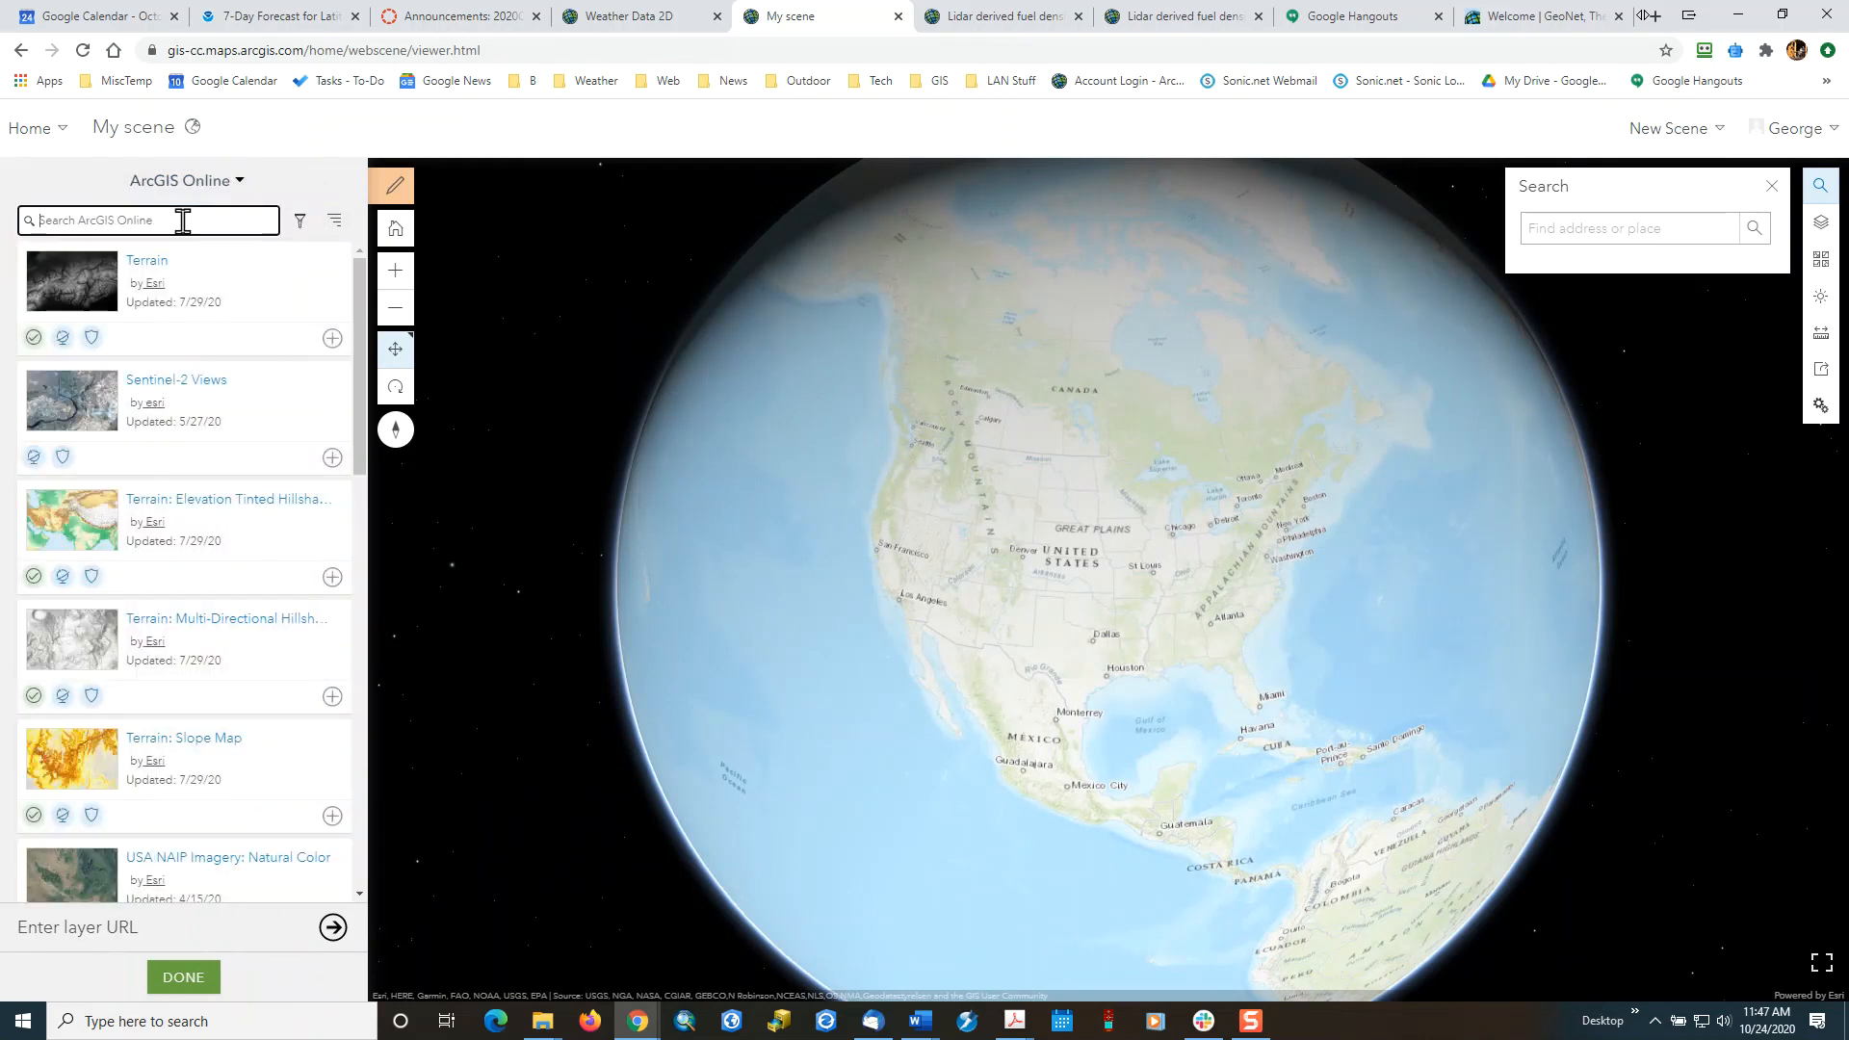
type("win")
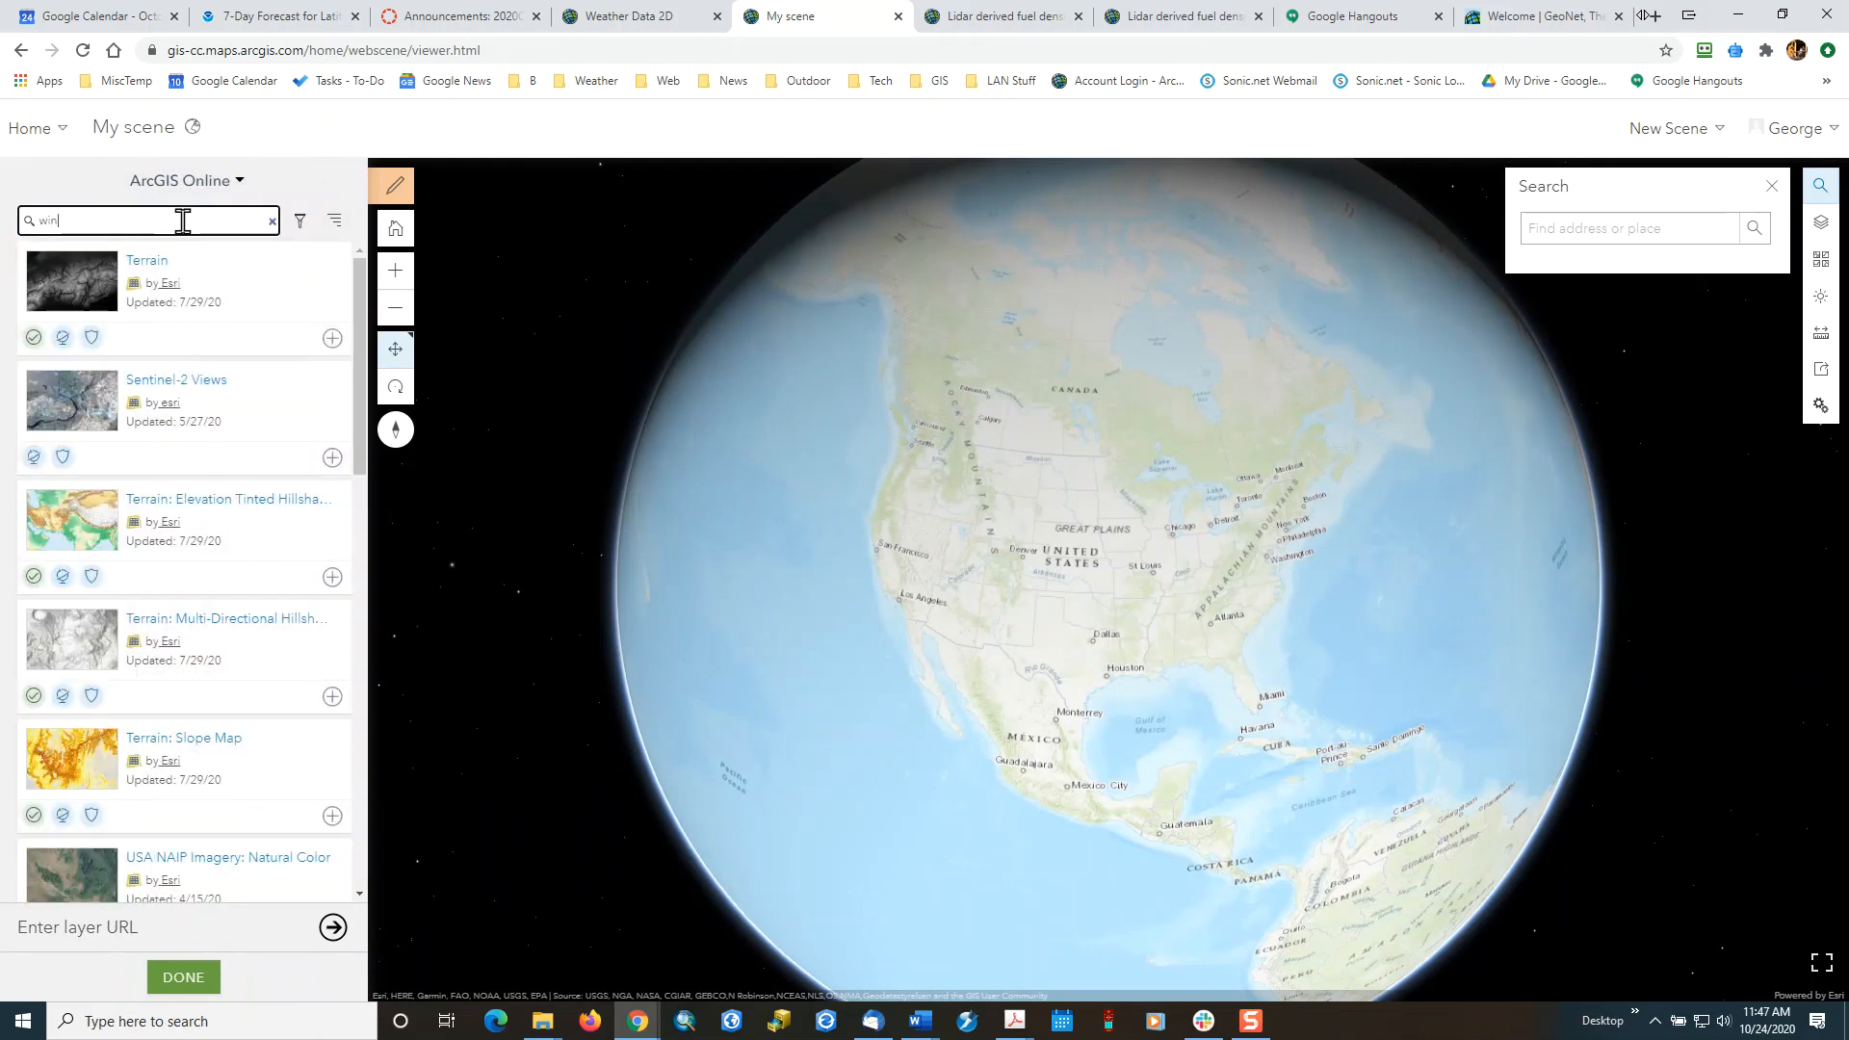
type("eather and wind data")
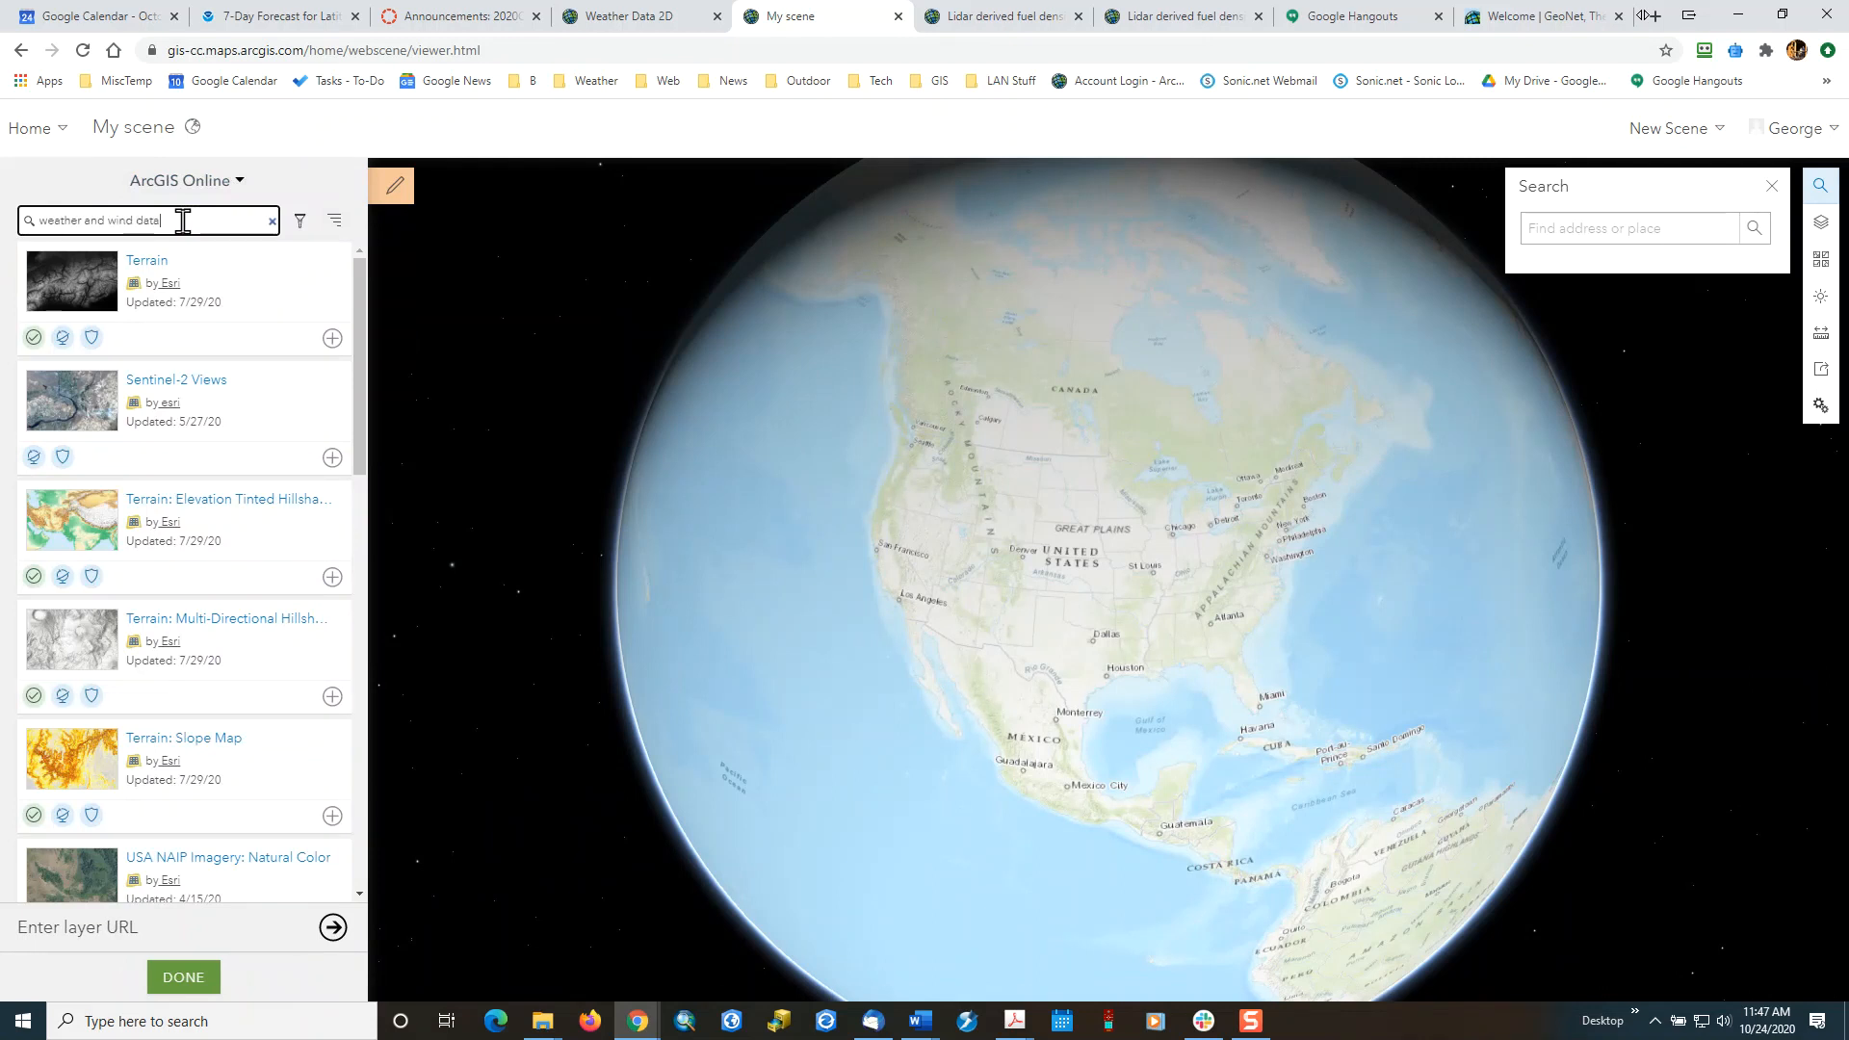
key("Return")
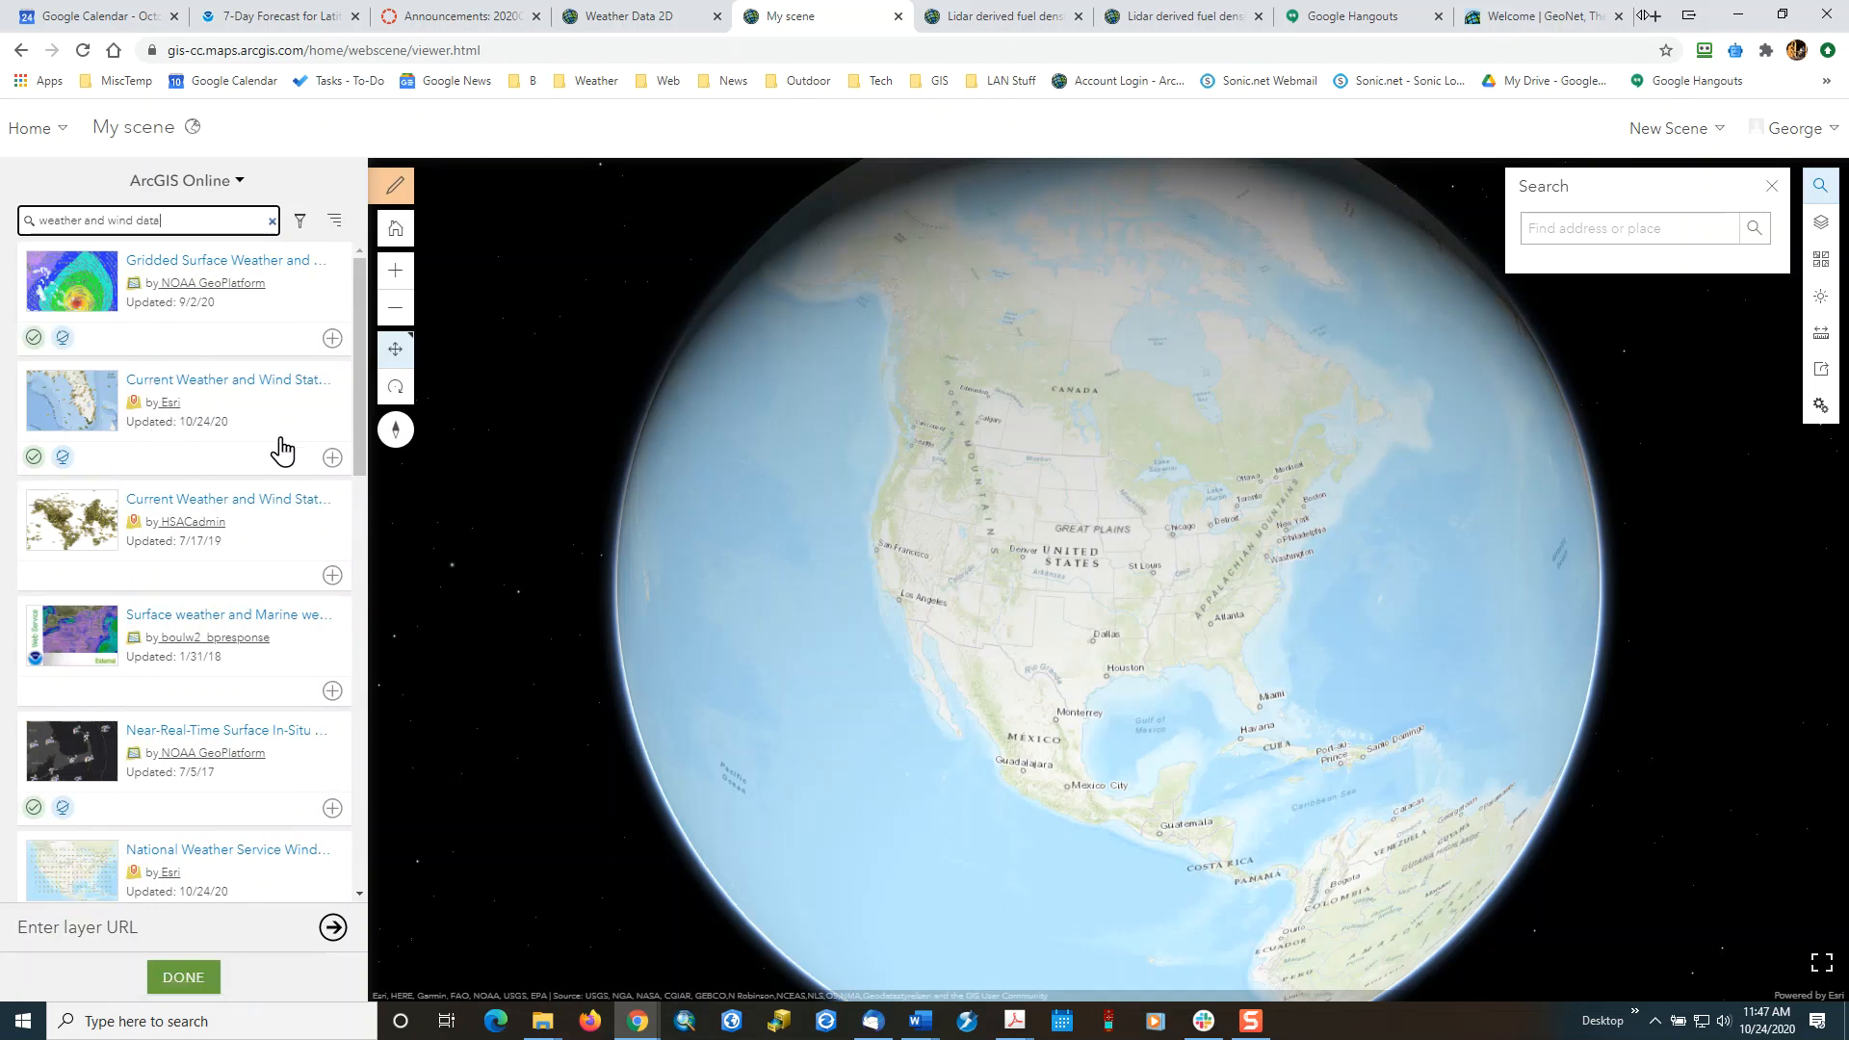
Add Esri's Current Weather and Wind Station Data layer to the scene and finish adding layers.
left_click(330, 458)
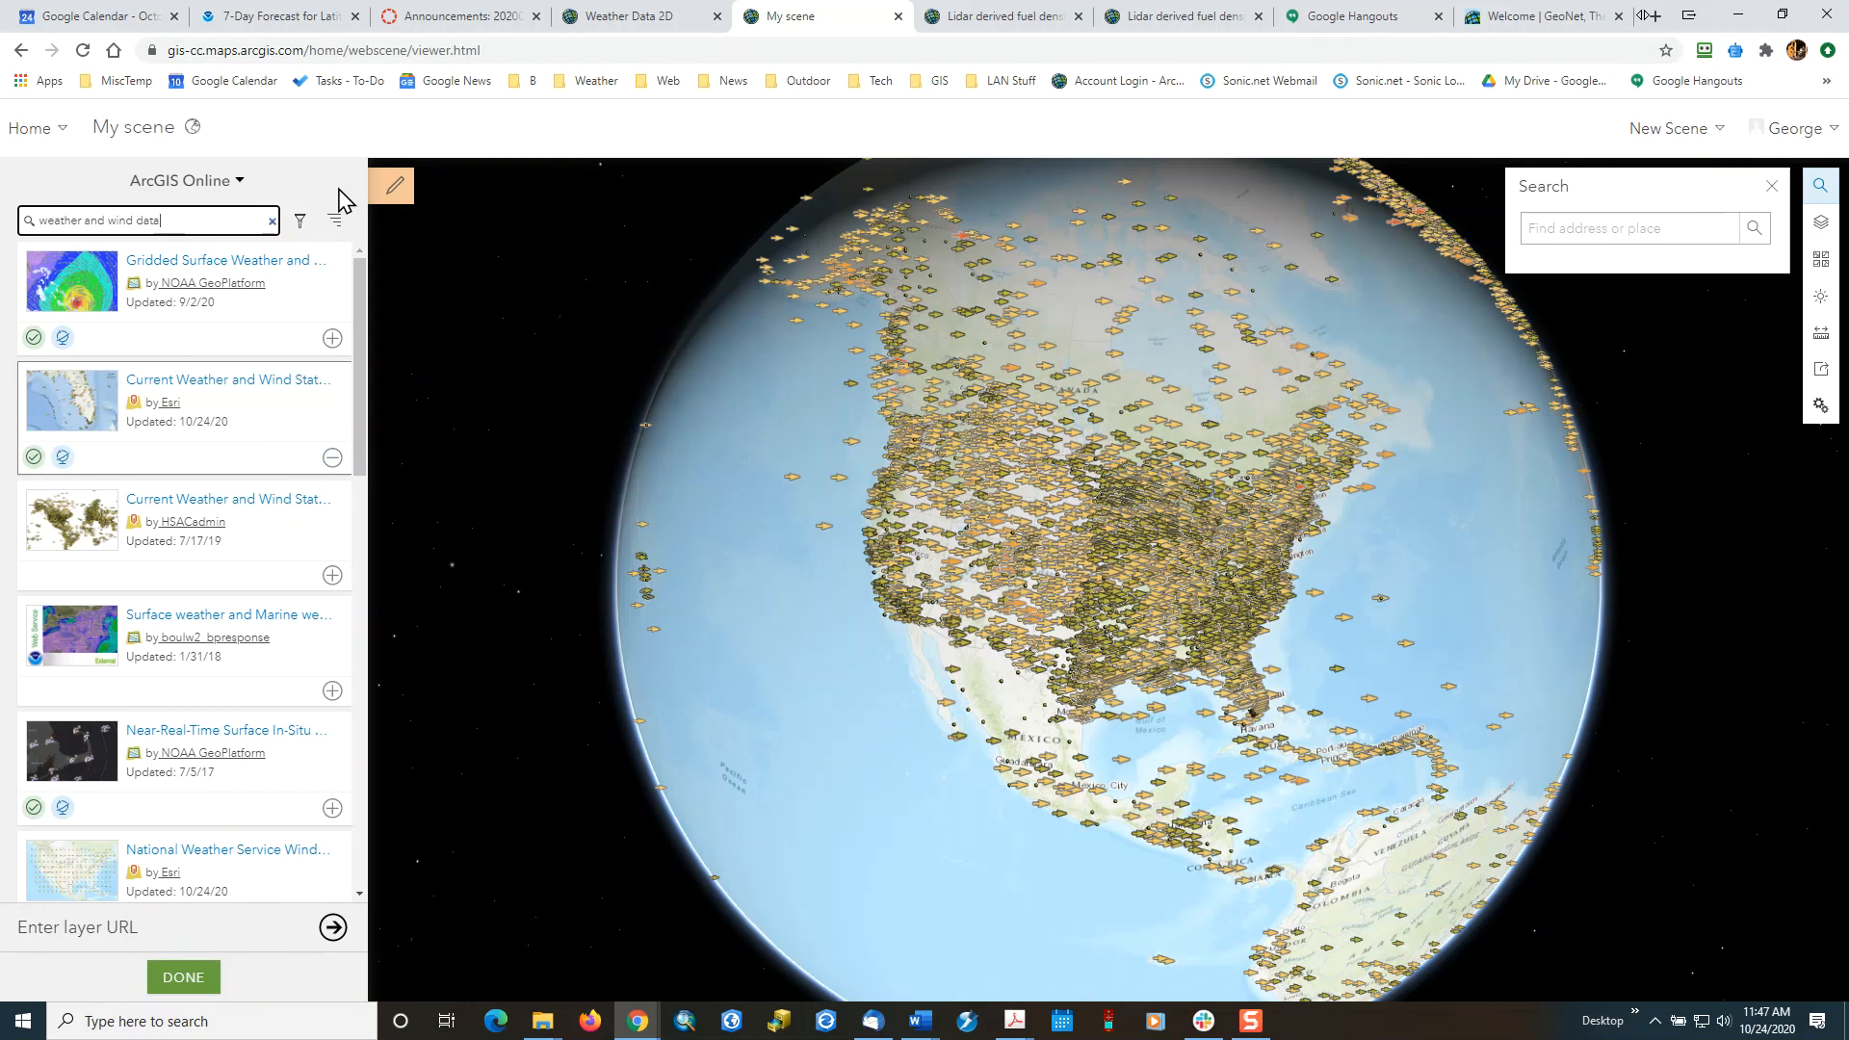
left_click(197, 968)
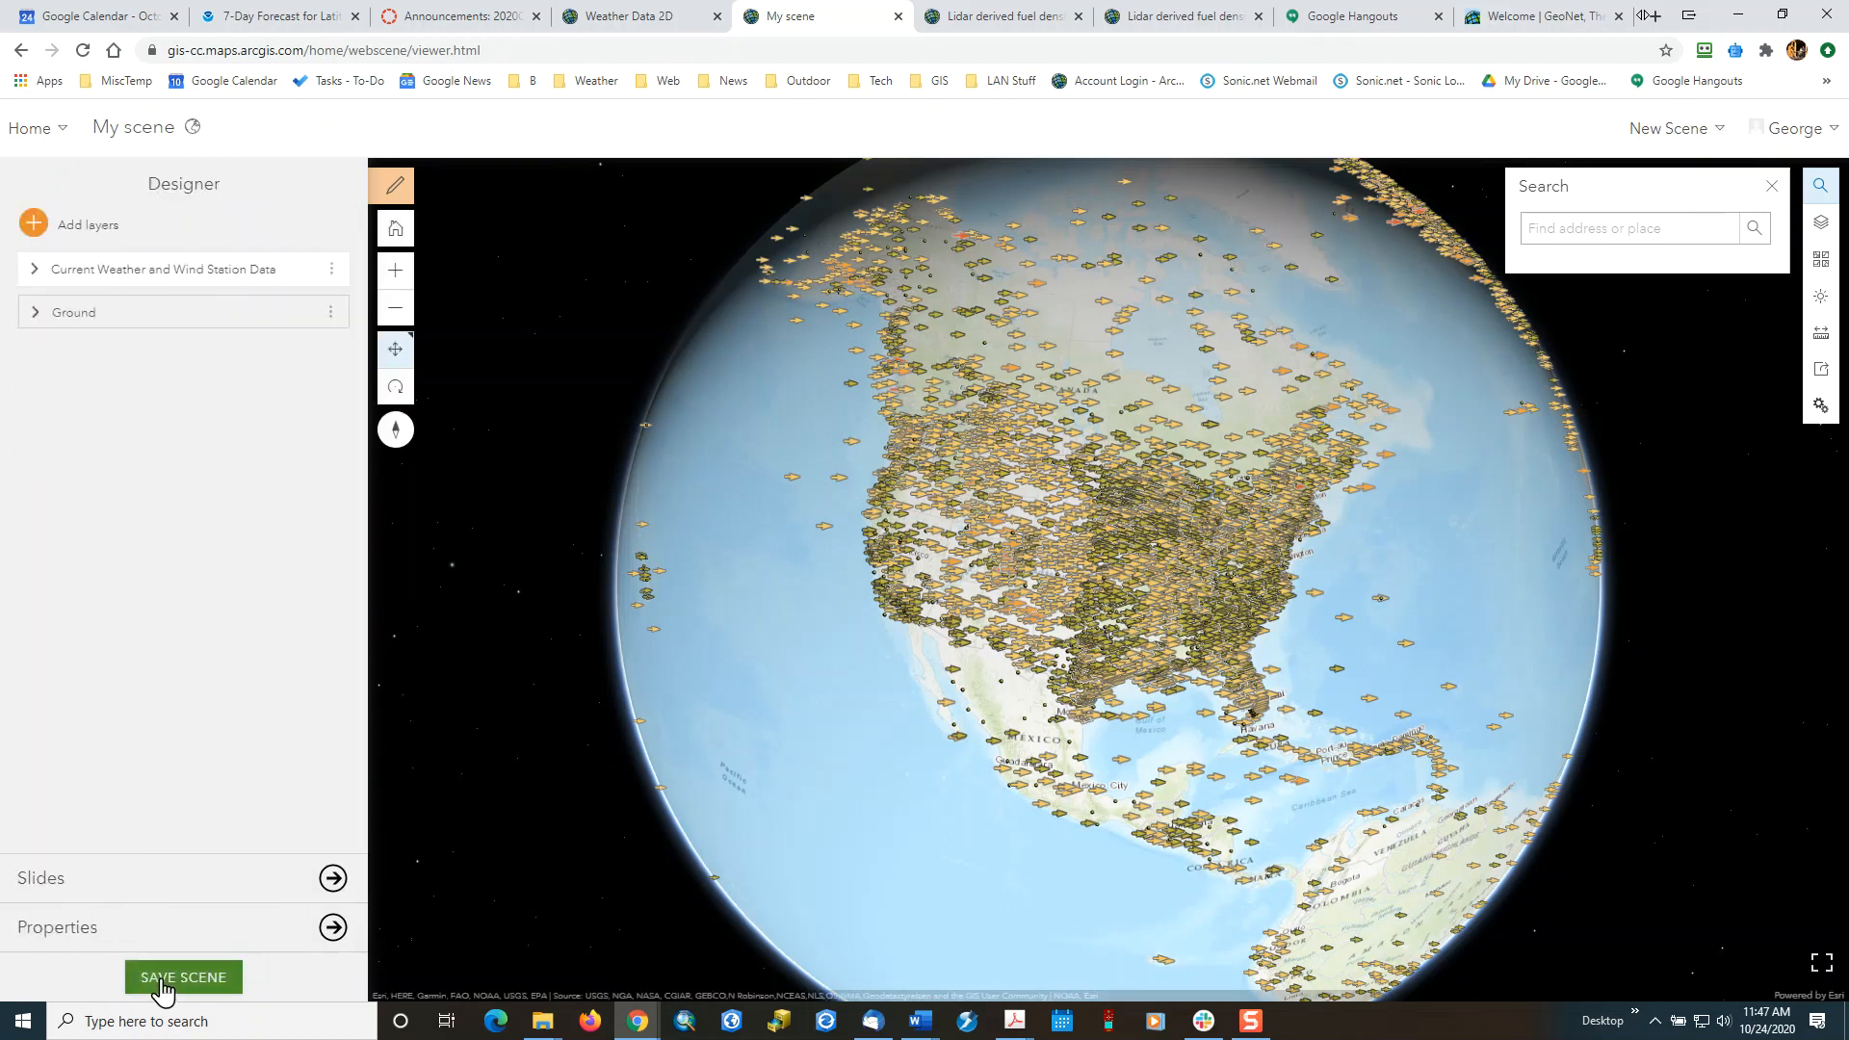
Begin saving the scene and set its title to "Weather Stations 3D".
left_click(161, 979)
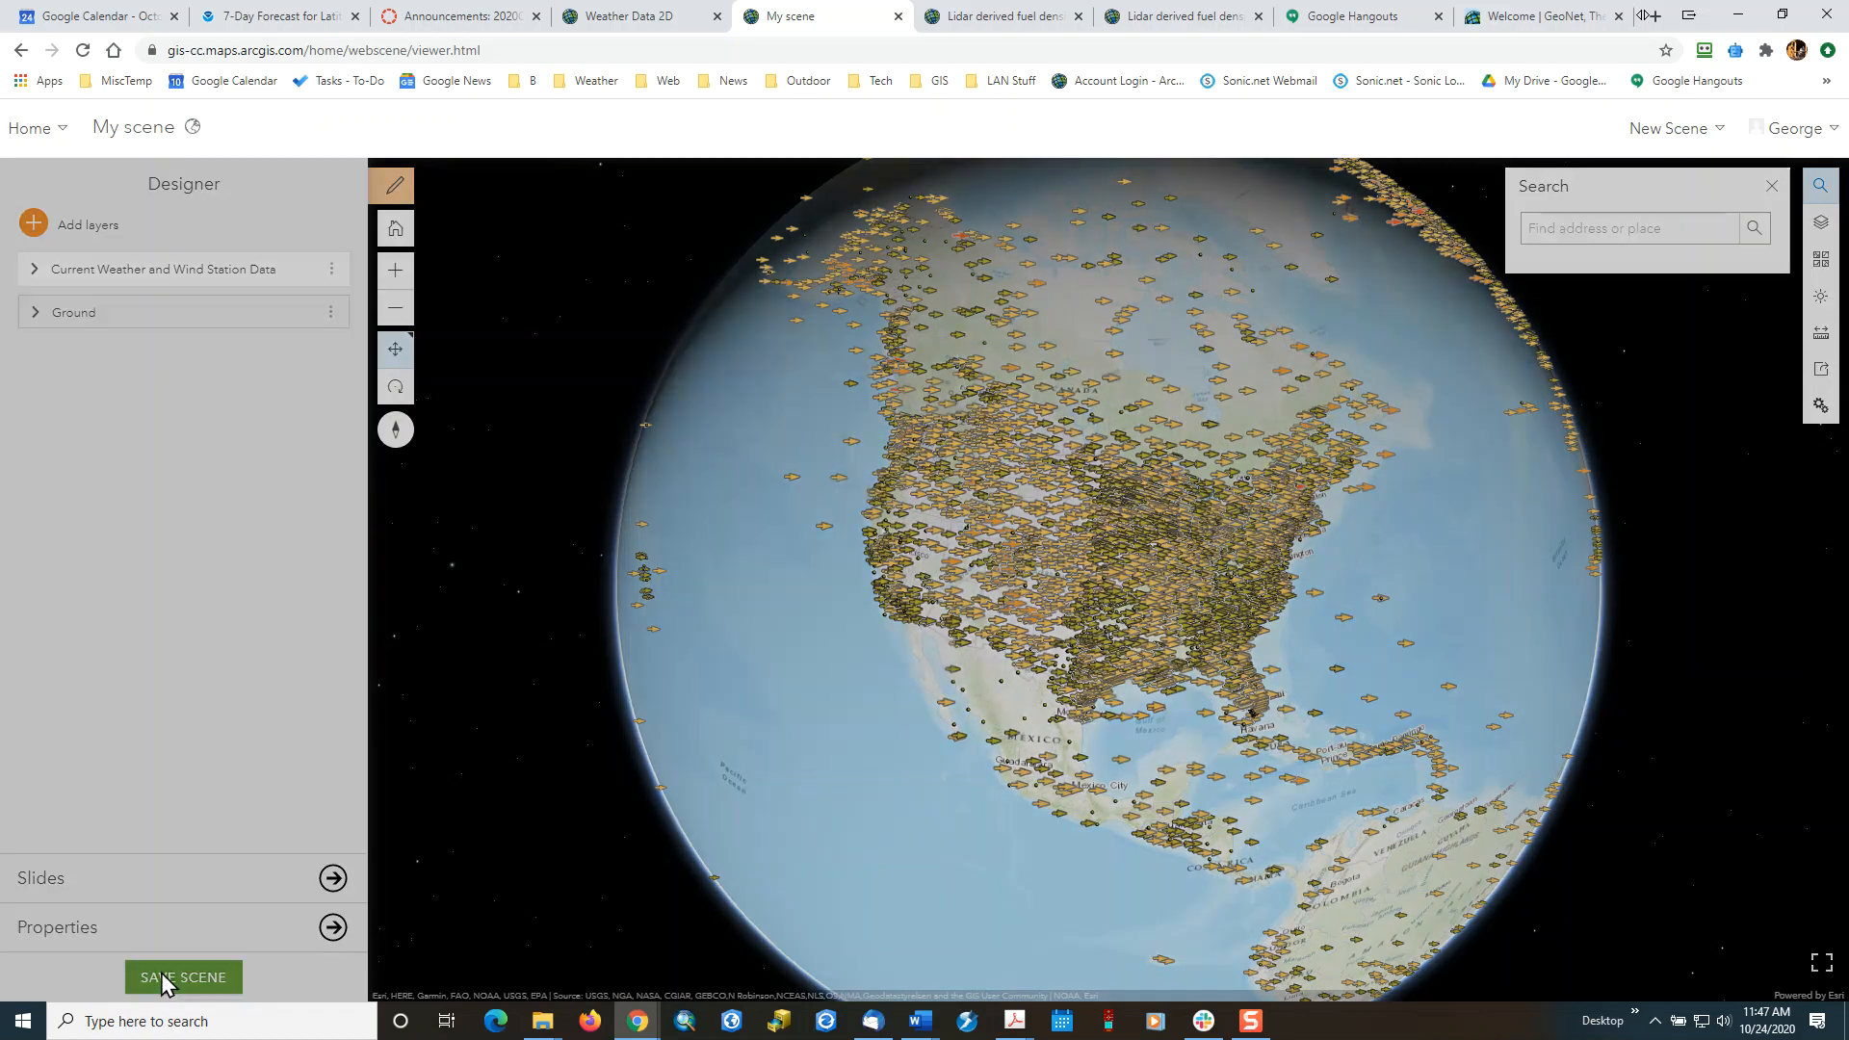
left_click(928, 466)
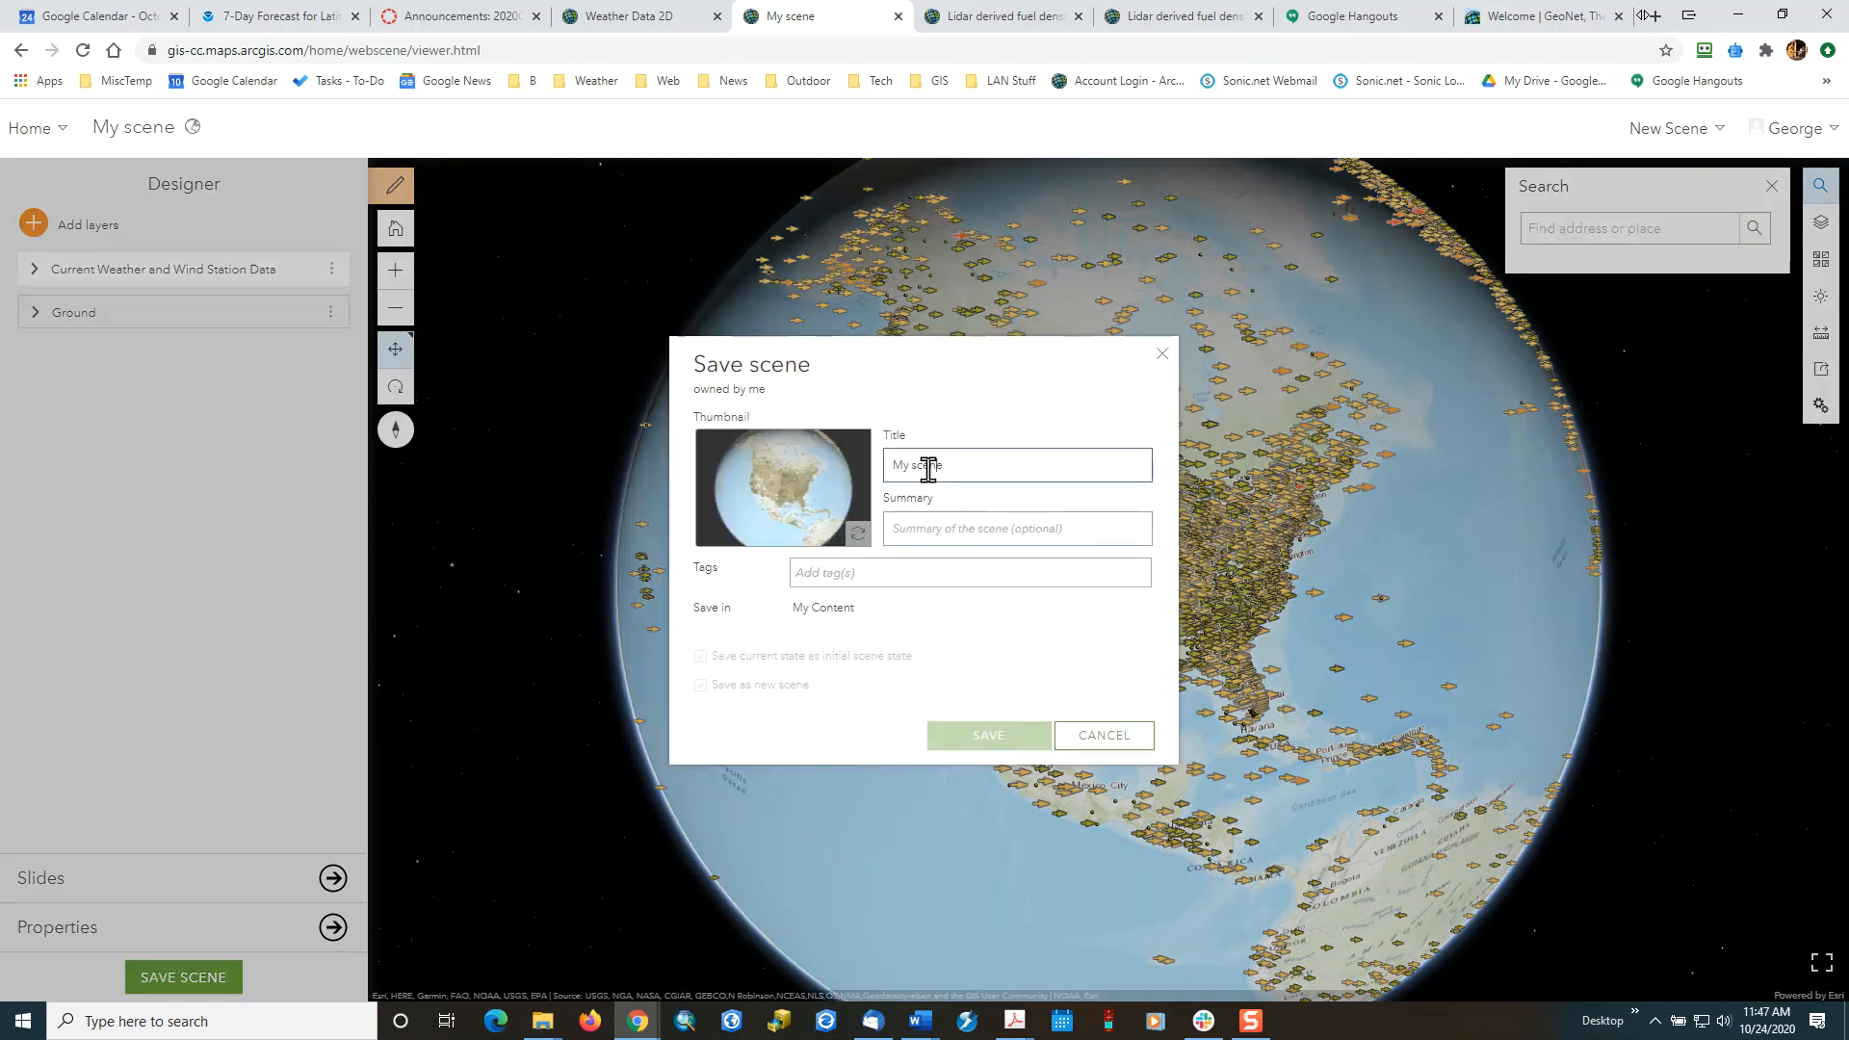
key("BackSpace")
key("BackSpace")
key("BackSpace")
key("BackSpace")
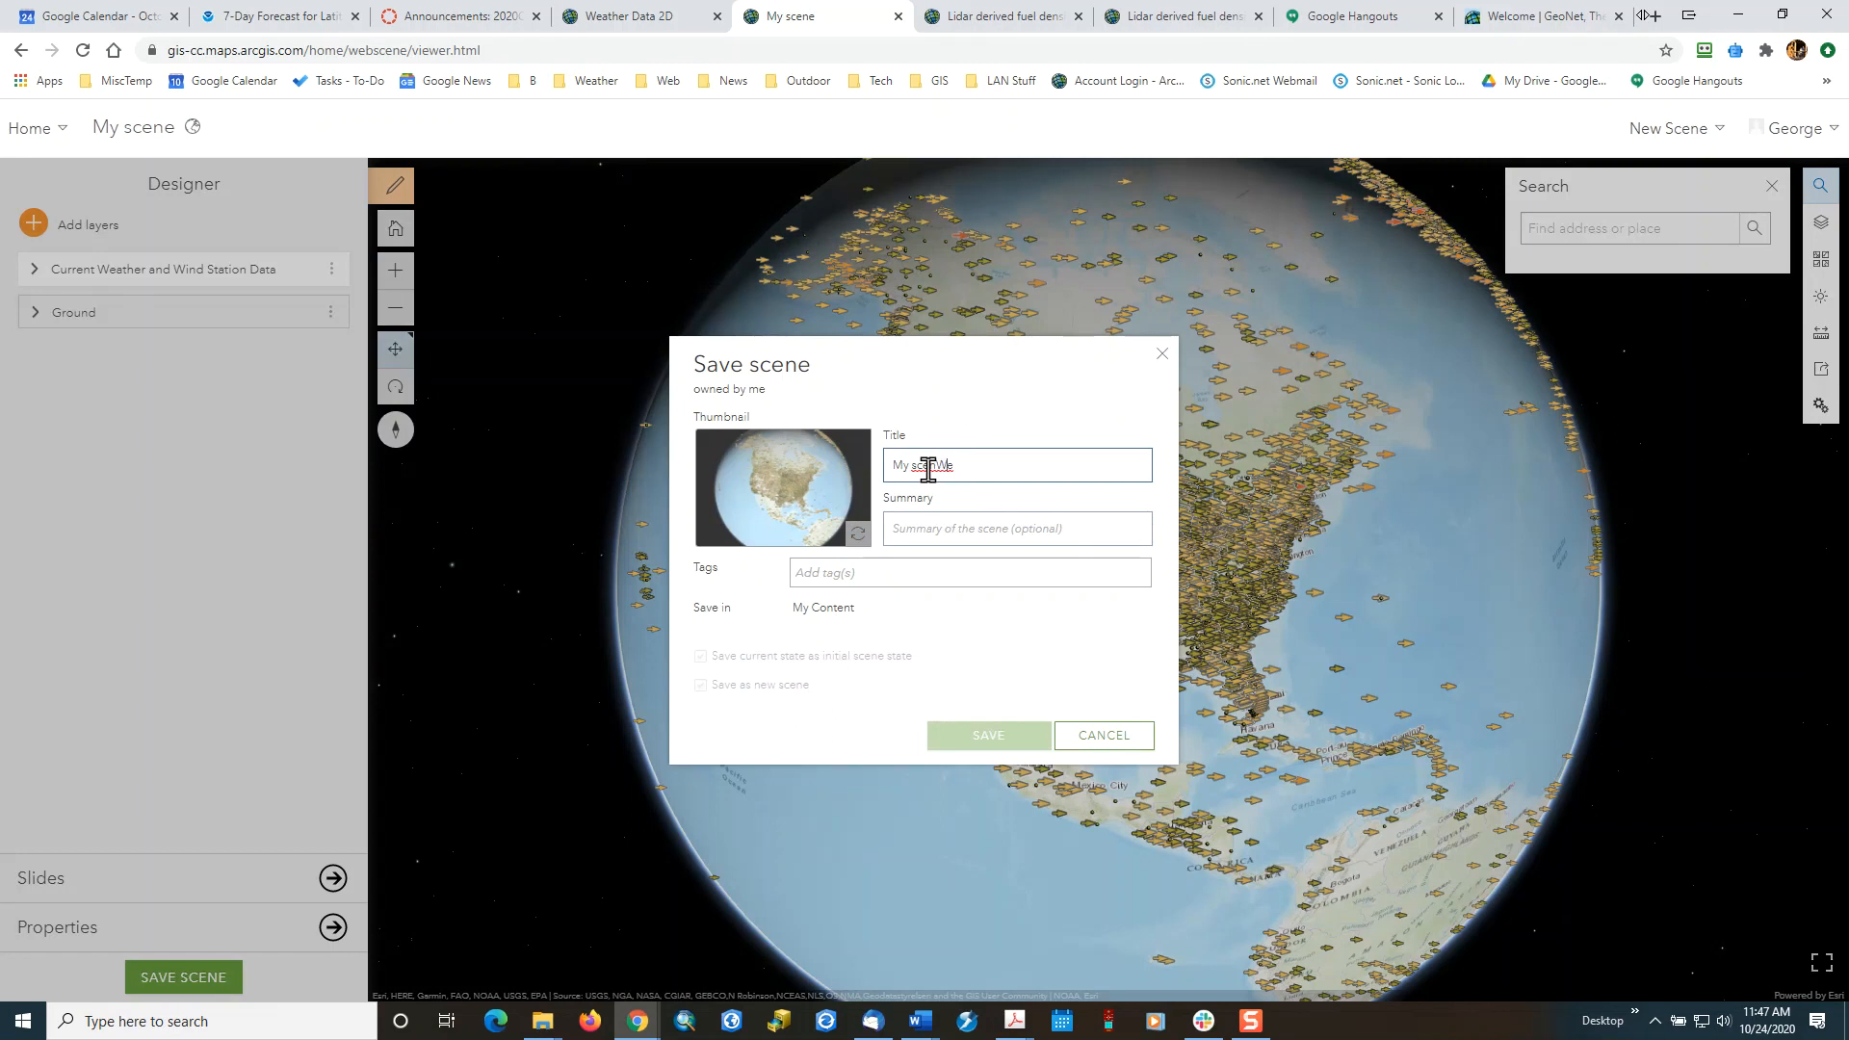
key("BackSpace")
type("Weather Stations 3D")
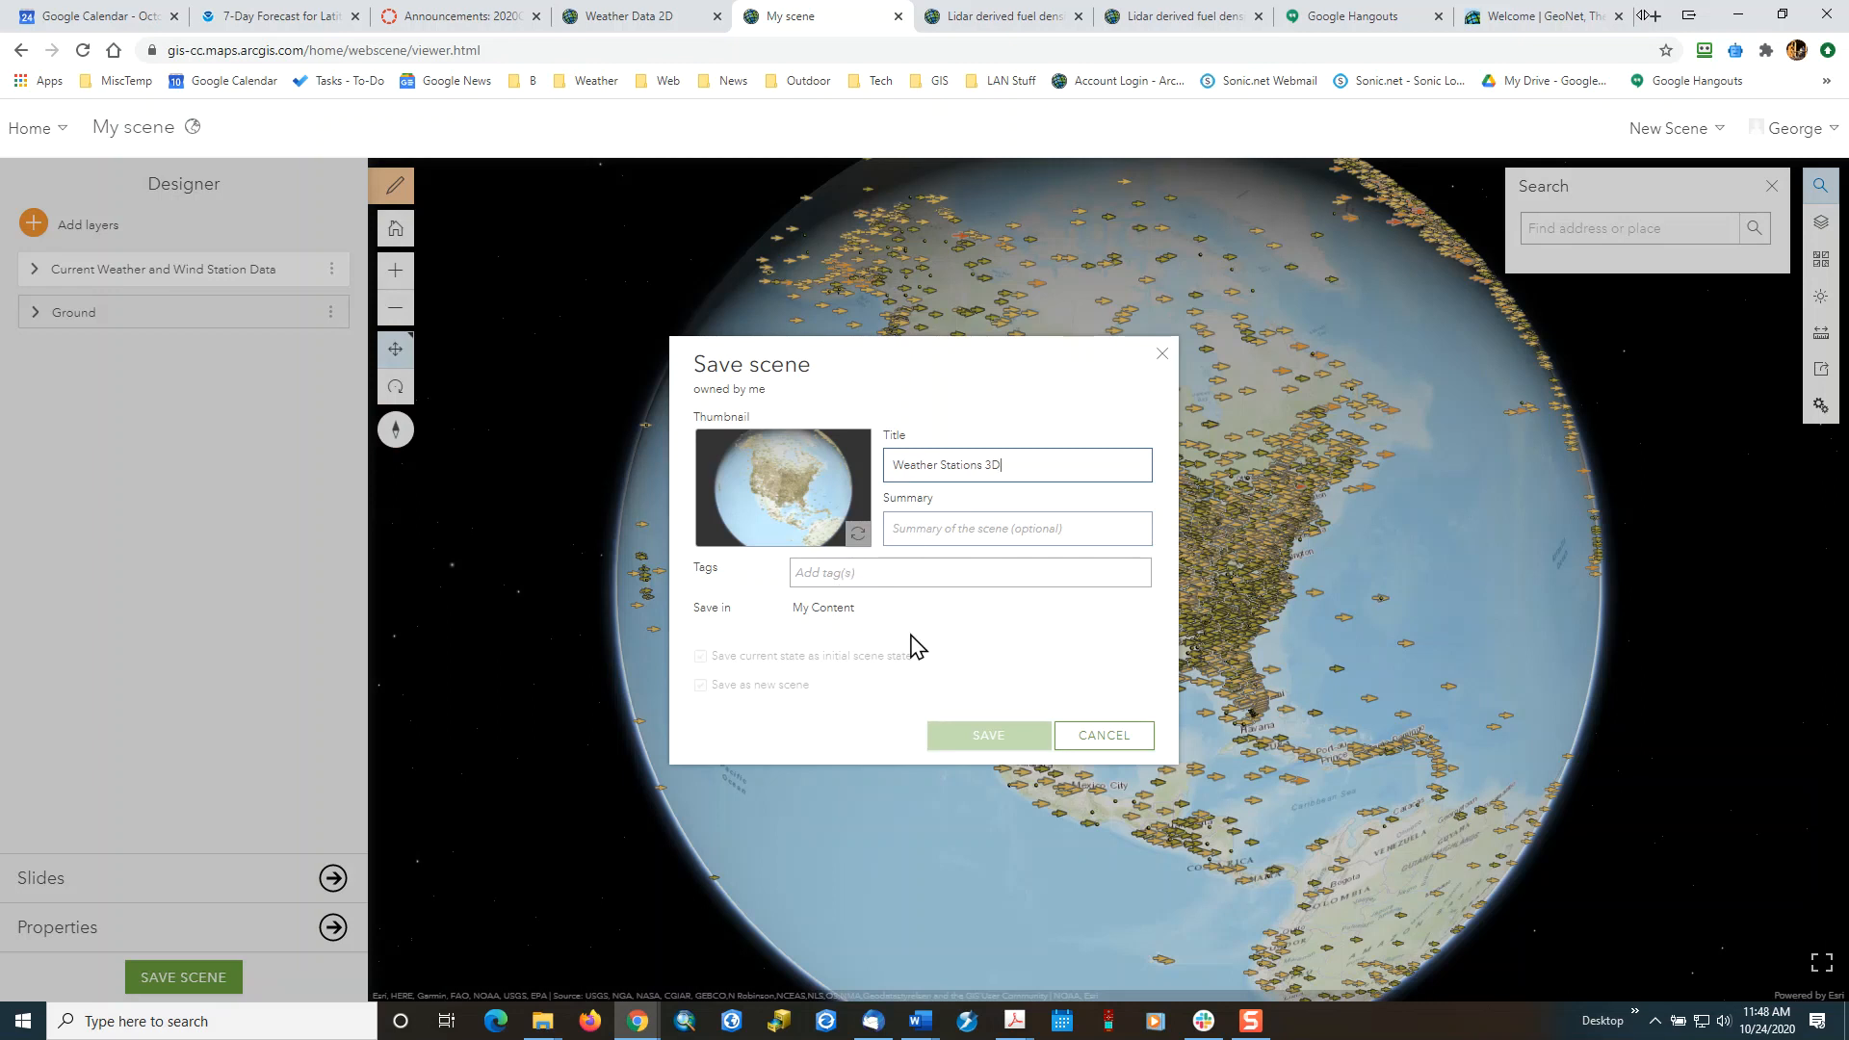
Tag the scene with "surface weather" and save it to My Content.
left_click(819, 572)
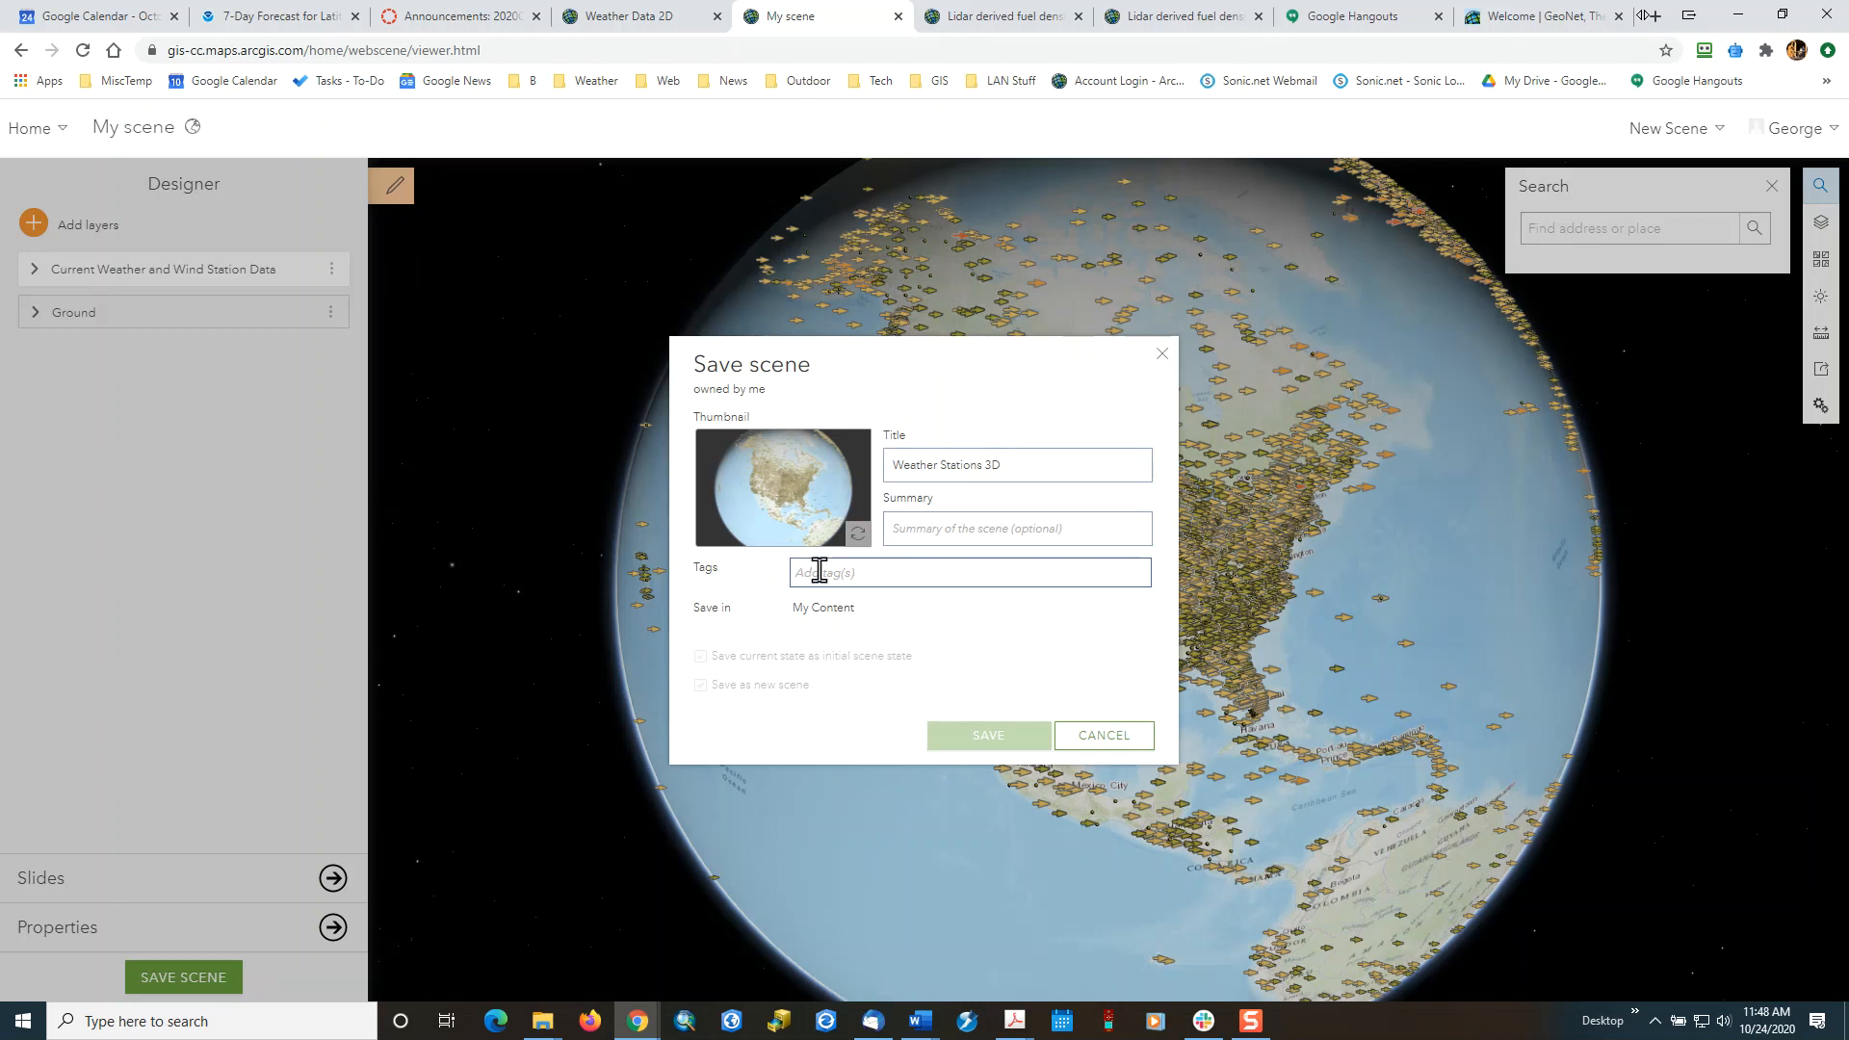
type("wea")
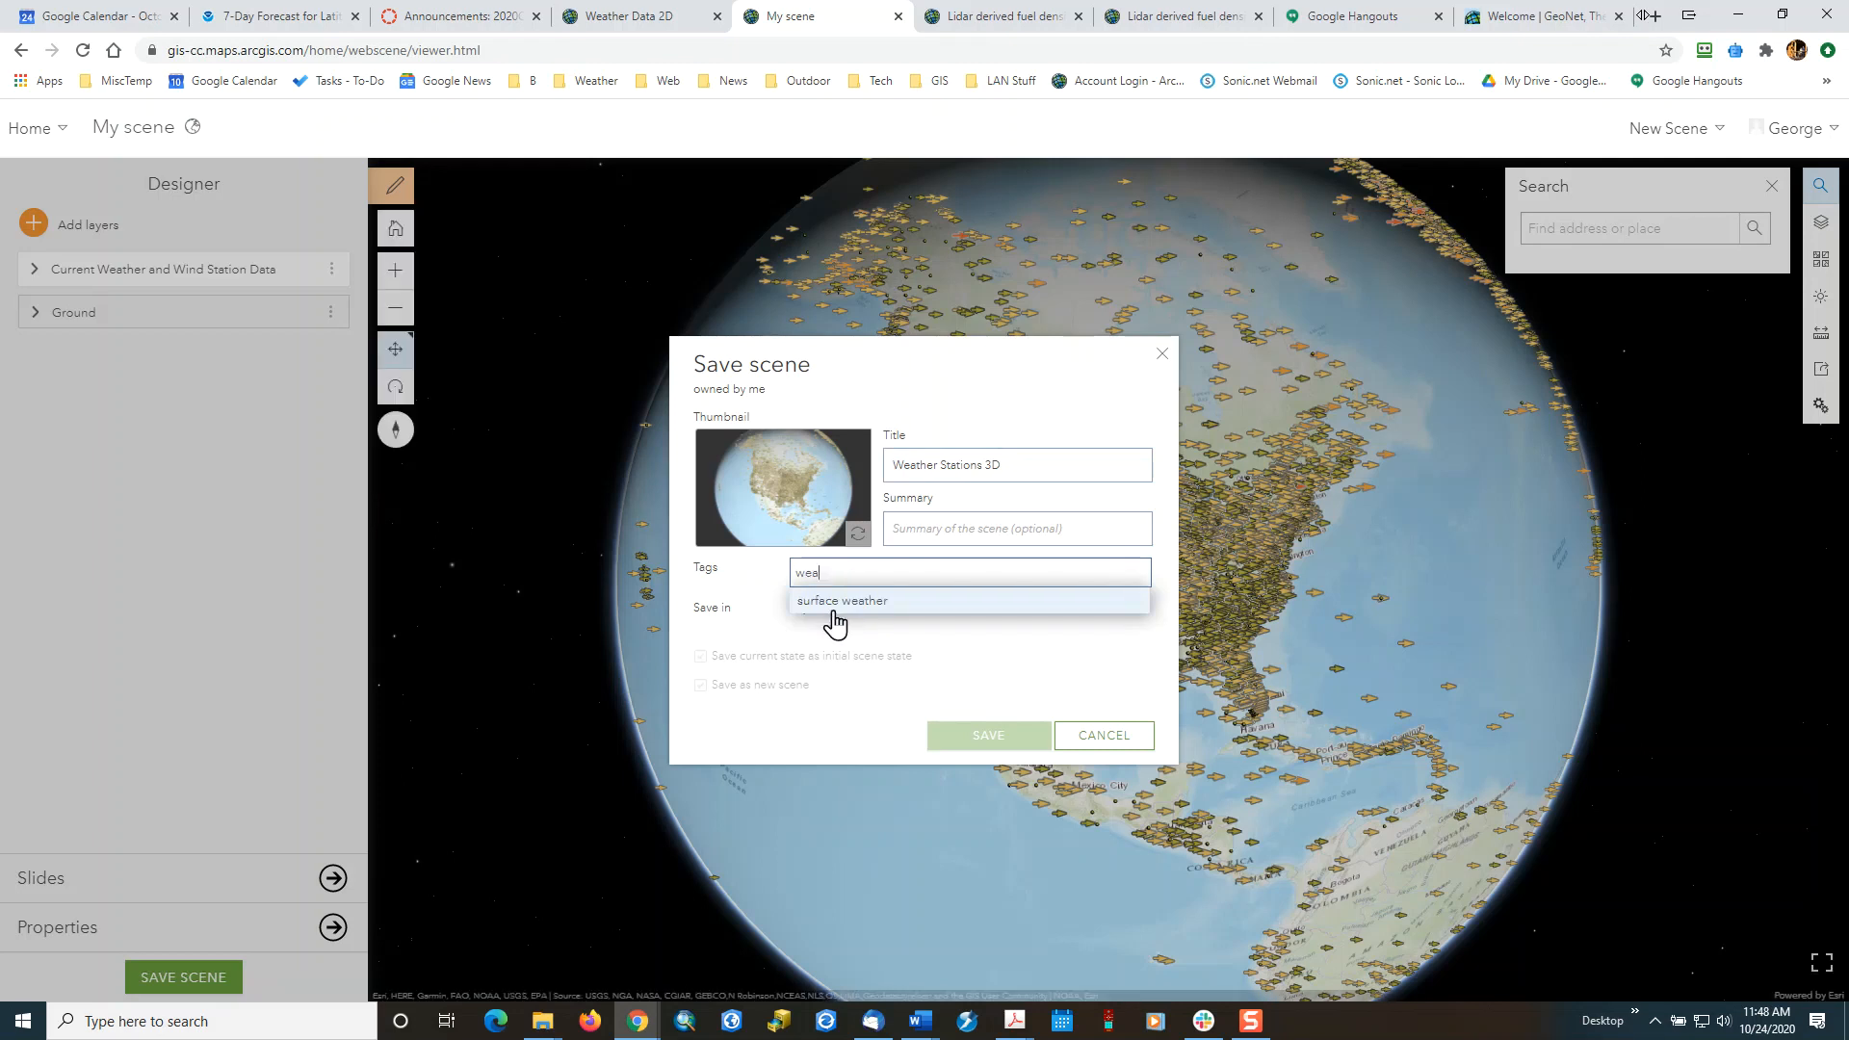
left_click(841, 602)
type("temp")
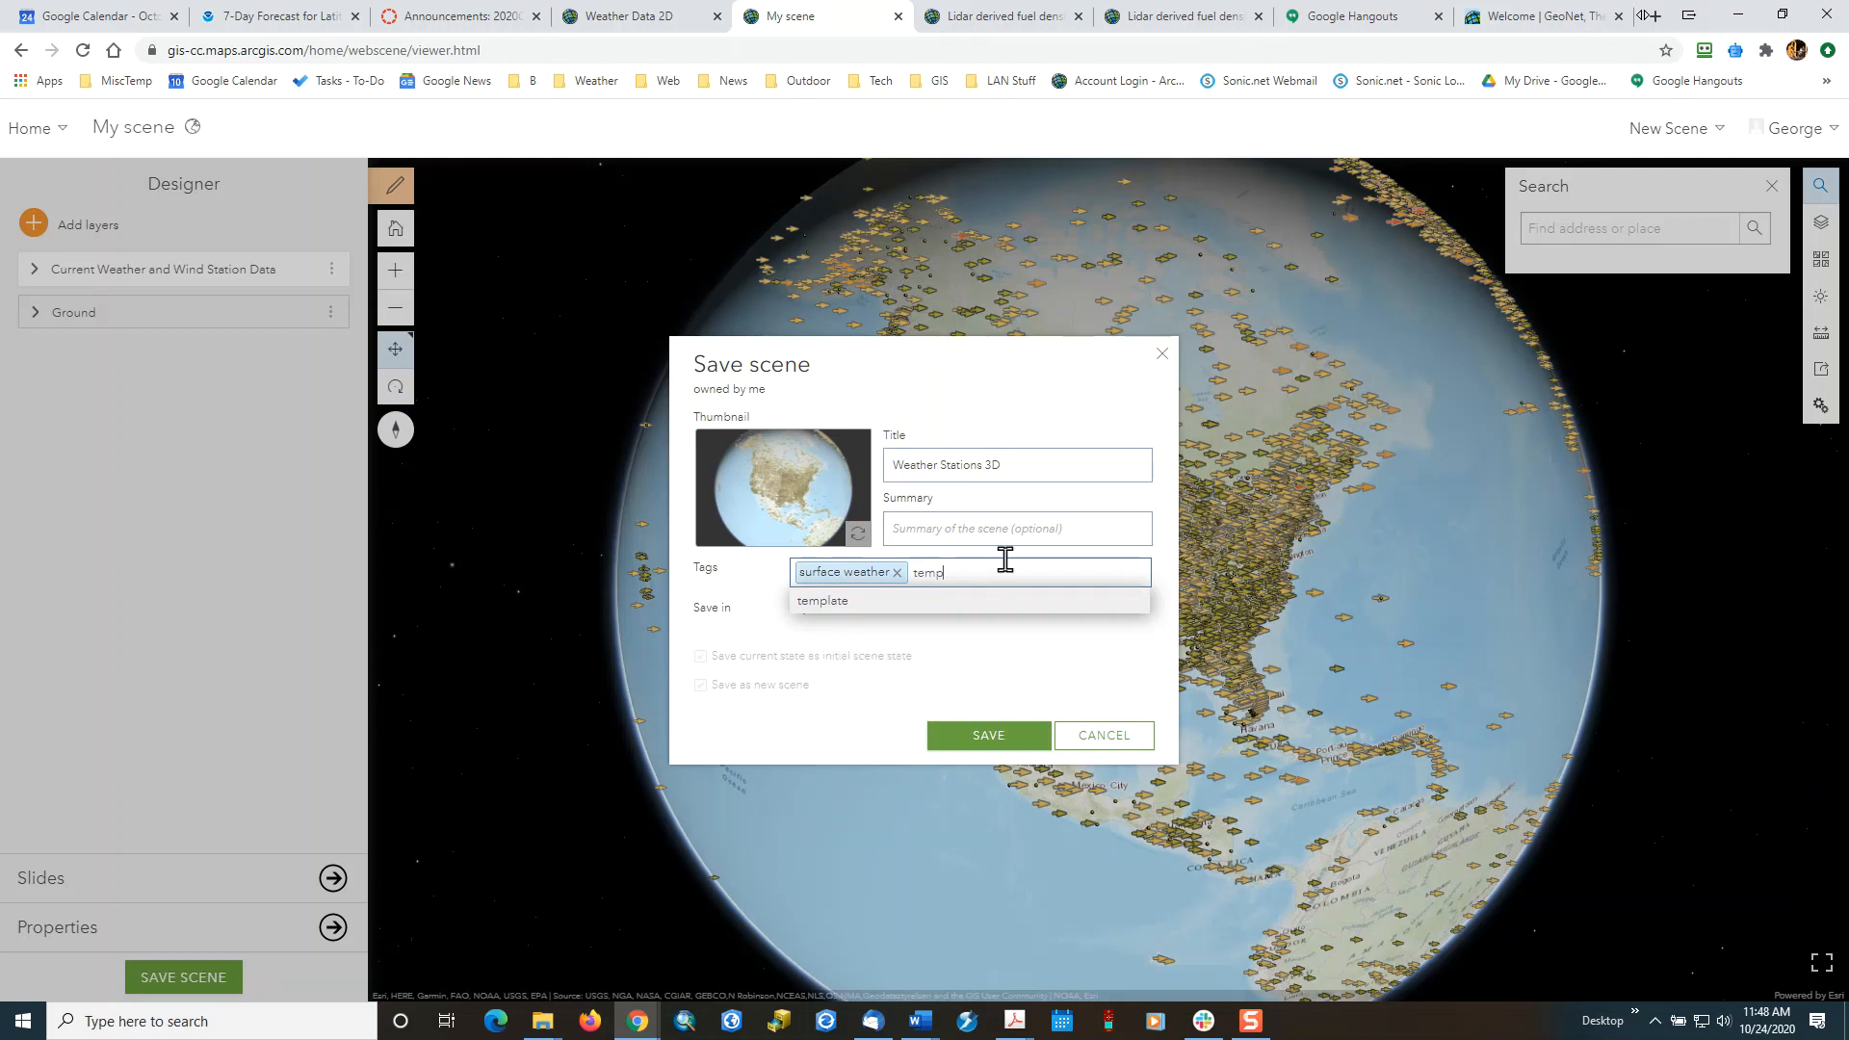
left_click(978, 737)
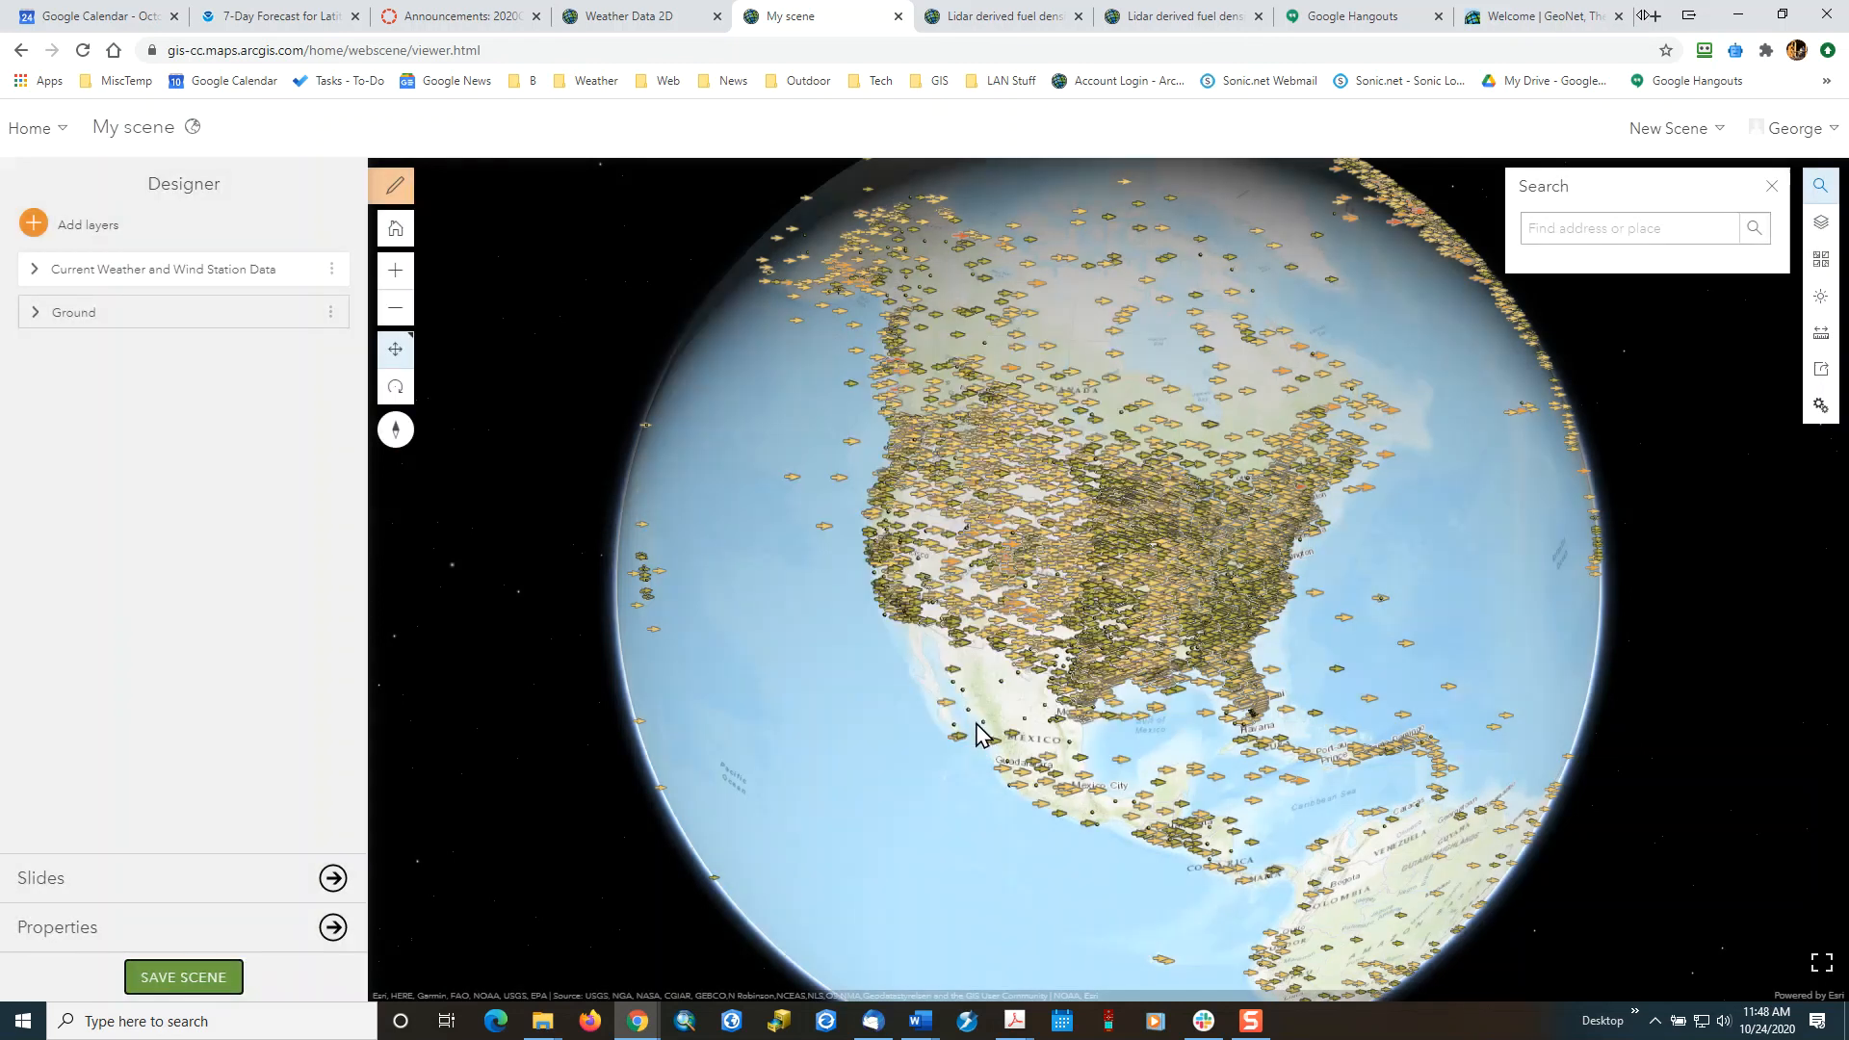
From the saved scene, open the Content page in a new browser tab and switch to that tab.
left_click(60, 132)
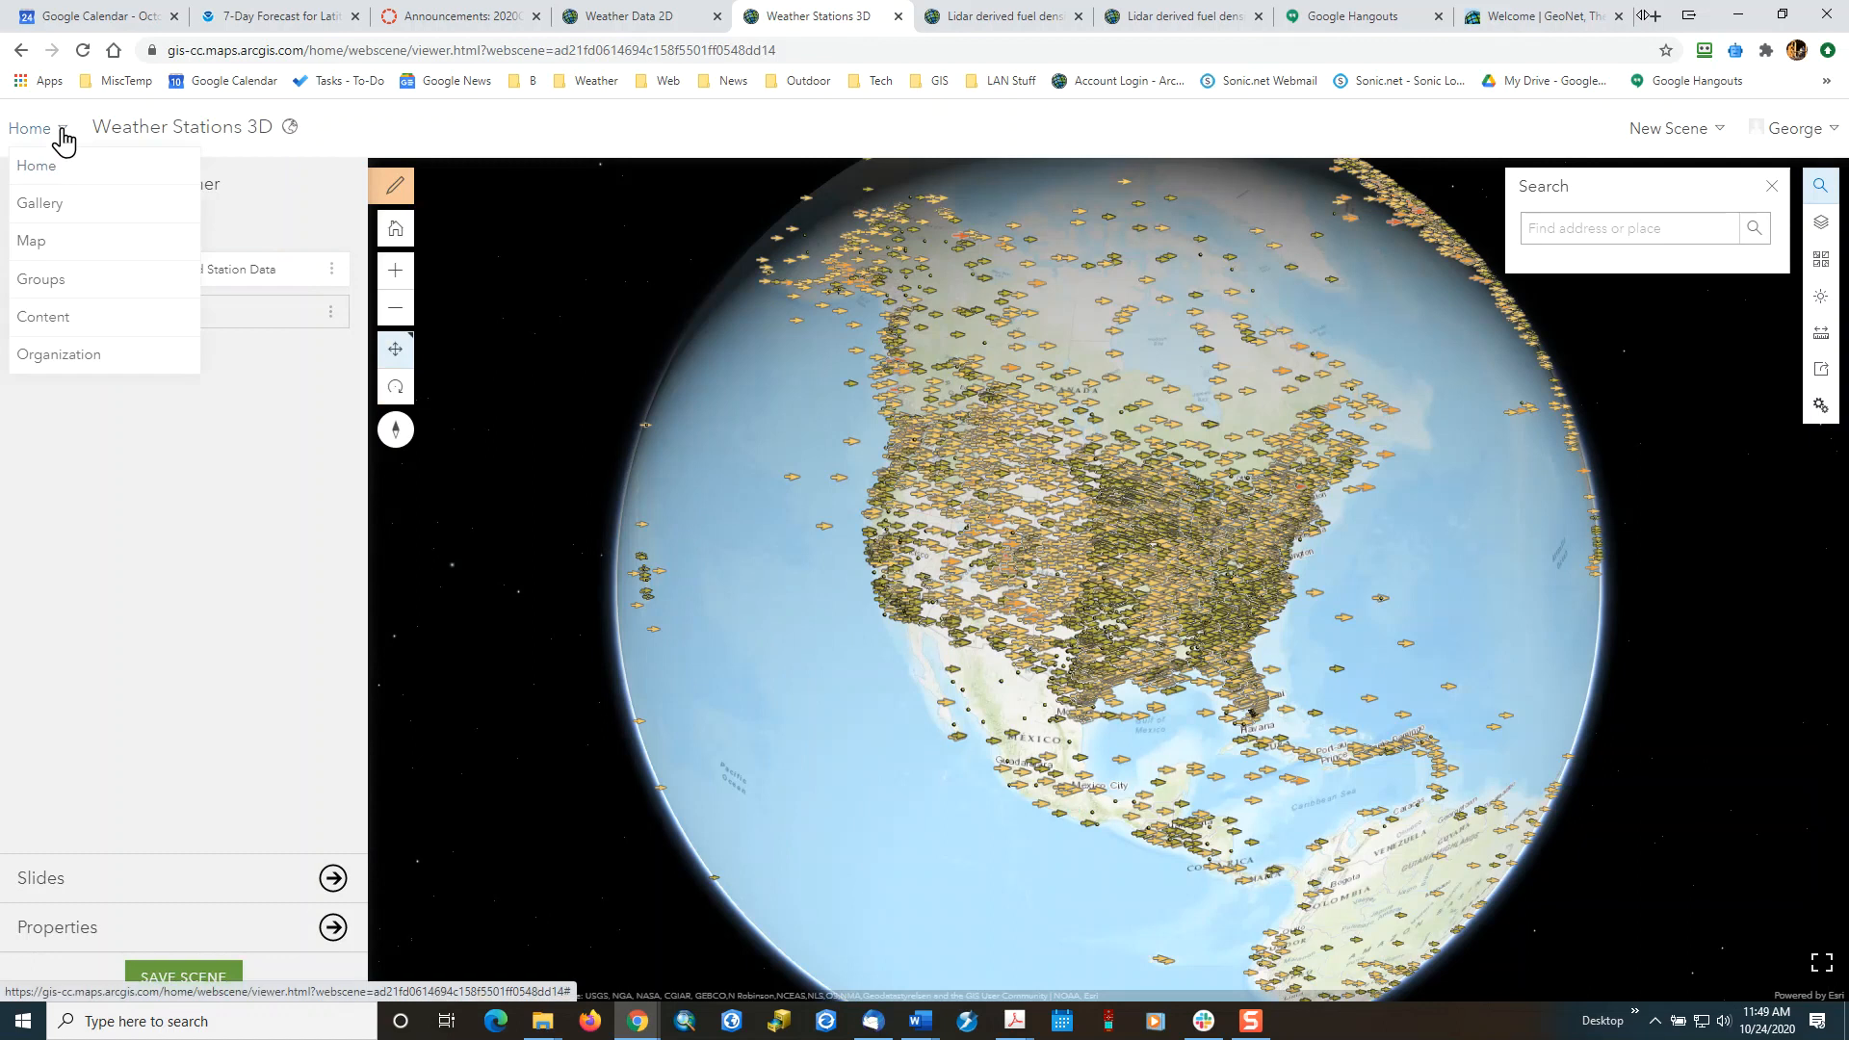
right_click(40, 314)
left_click(113, 321)
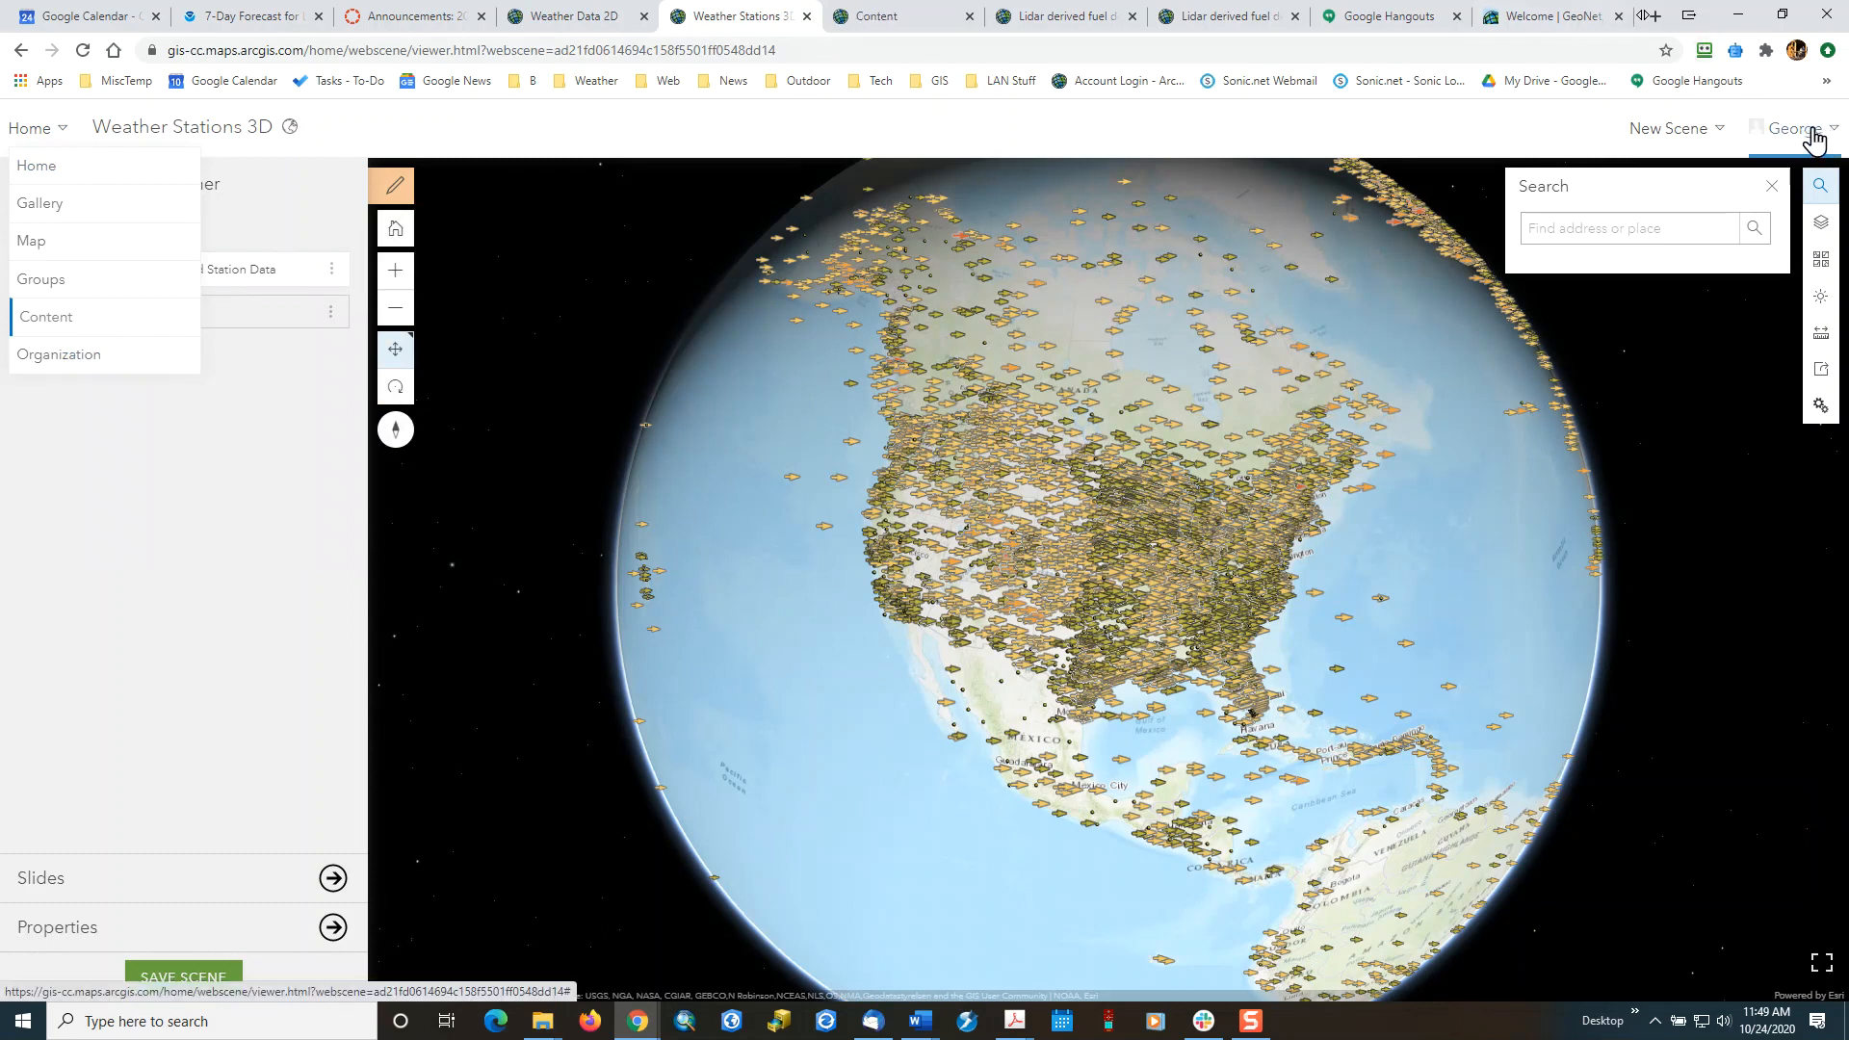
left_click(905, 19)
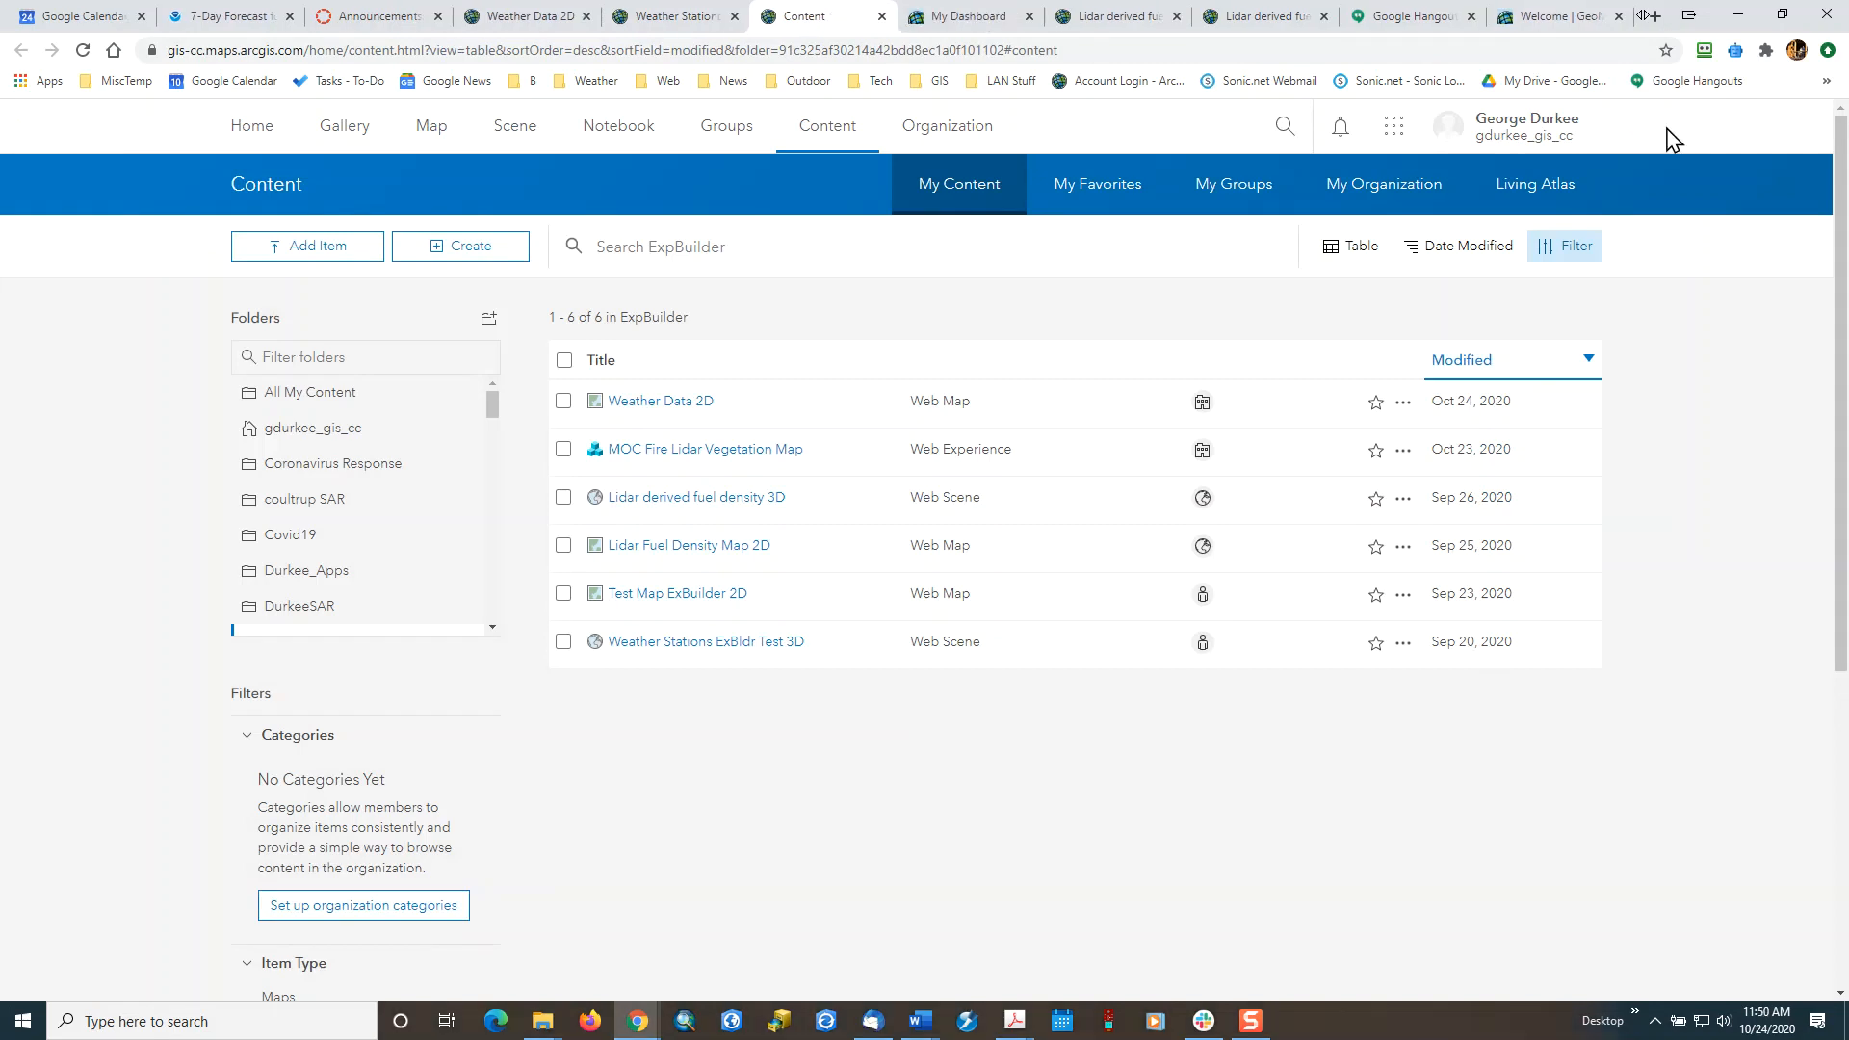
Go to the Esri Training site from the account options and open its Course Catalog.
left_click(1547, 128)
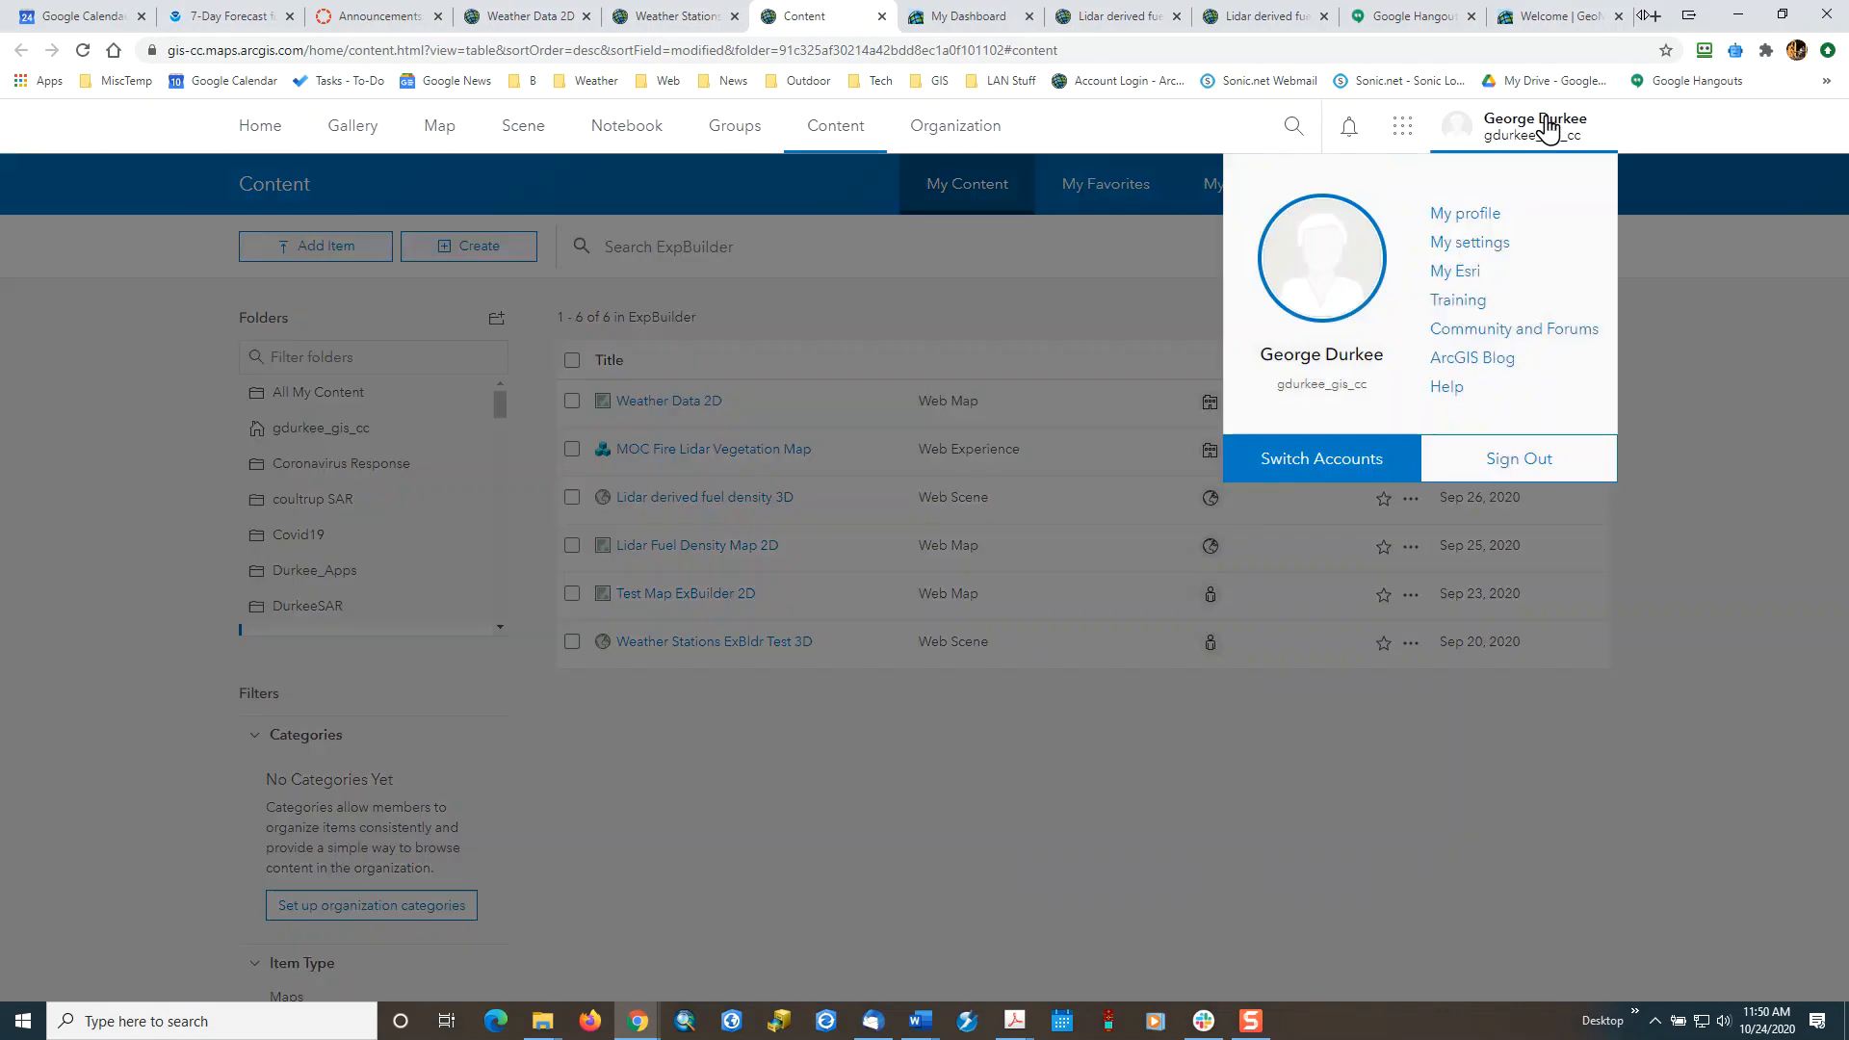
left_click(1461, 301)
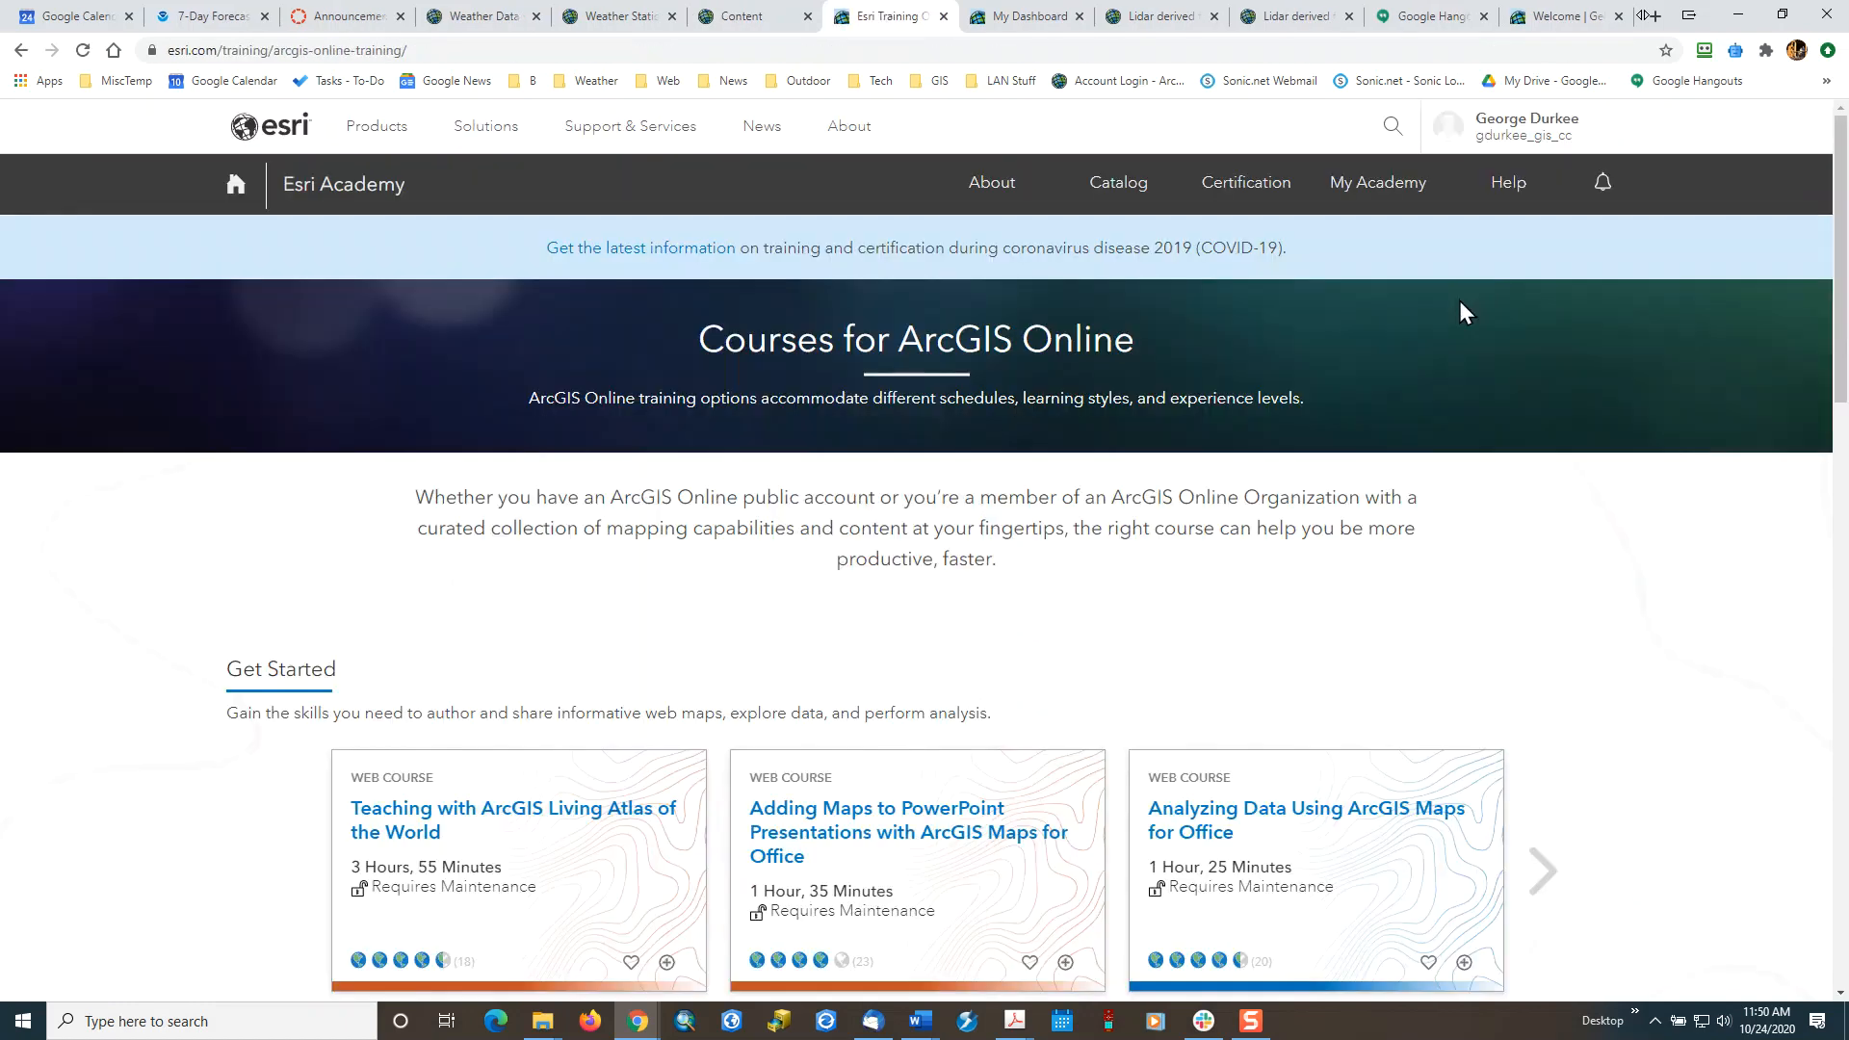
left_click(1132, 193)
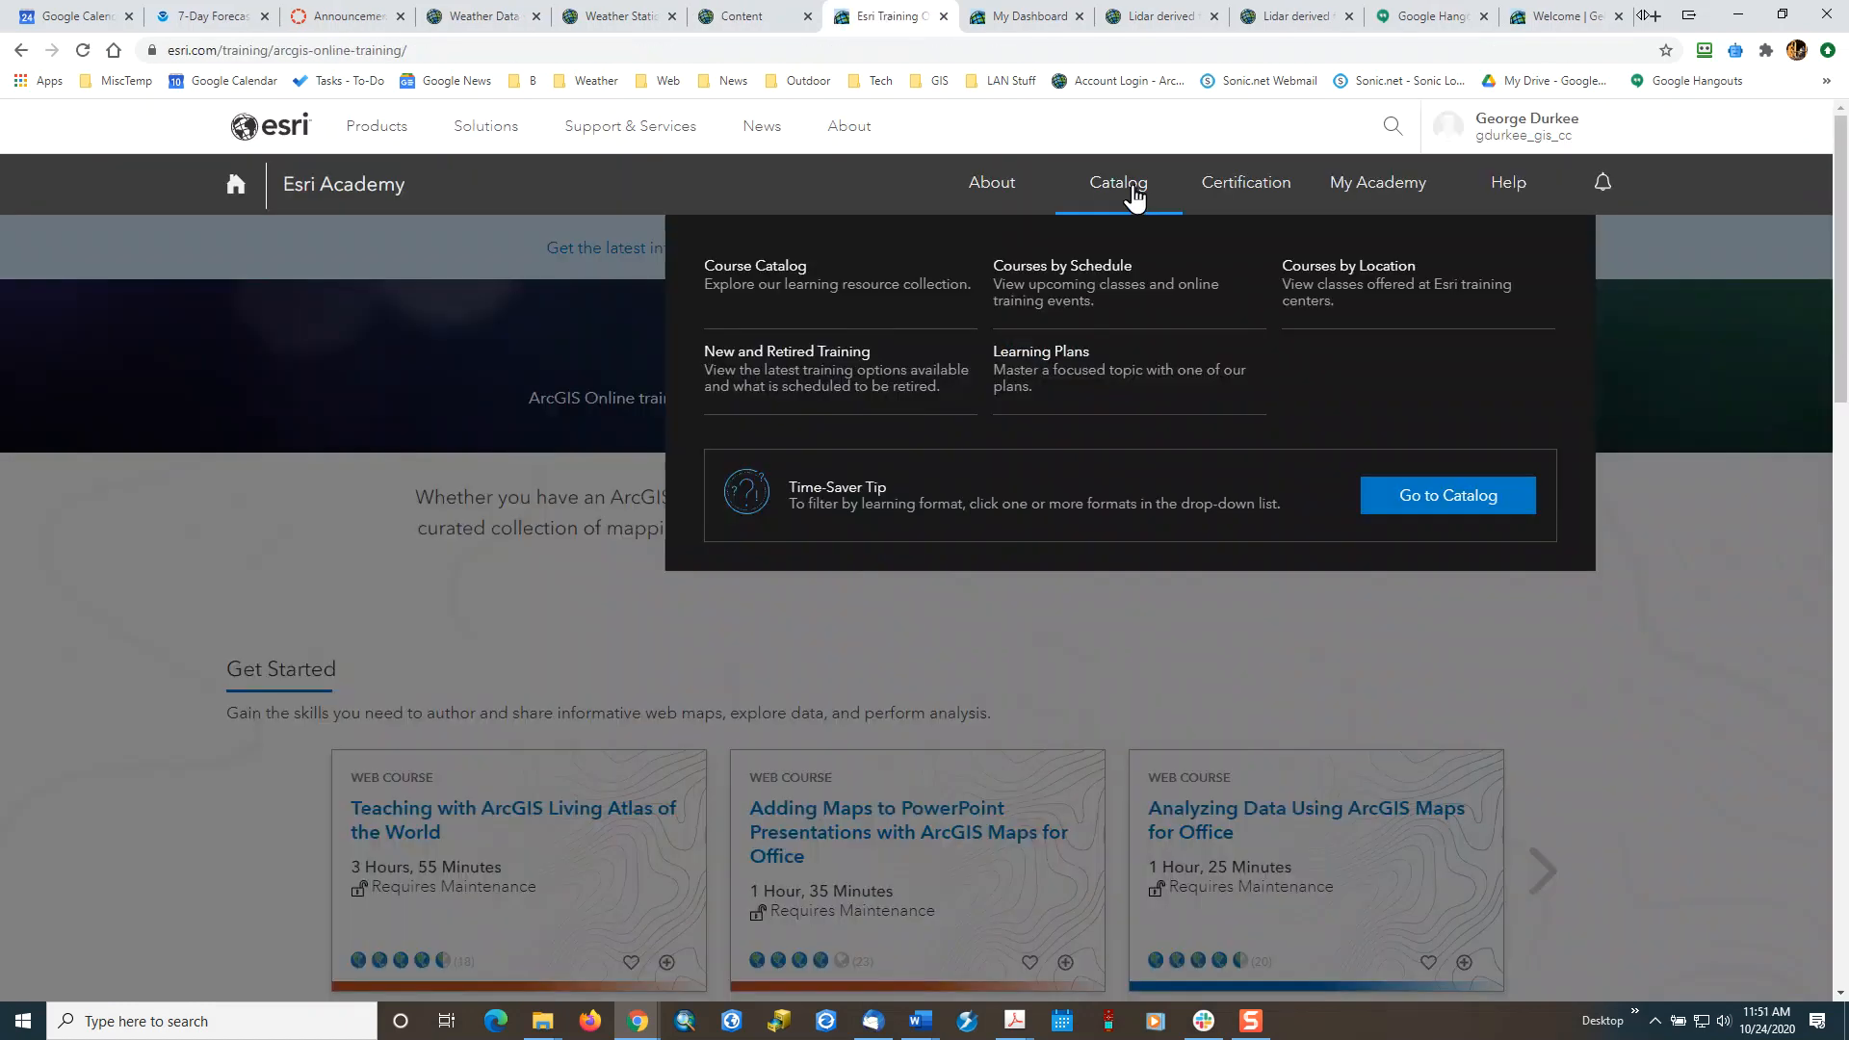
left_click(768, 264)
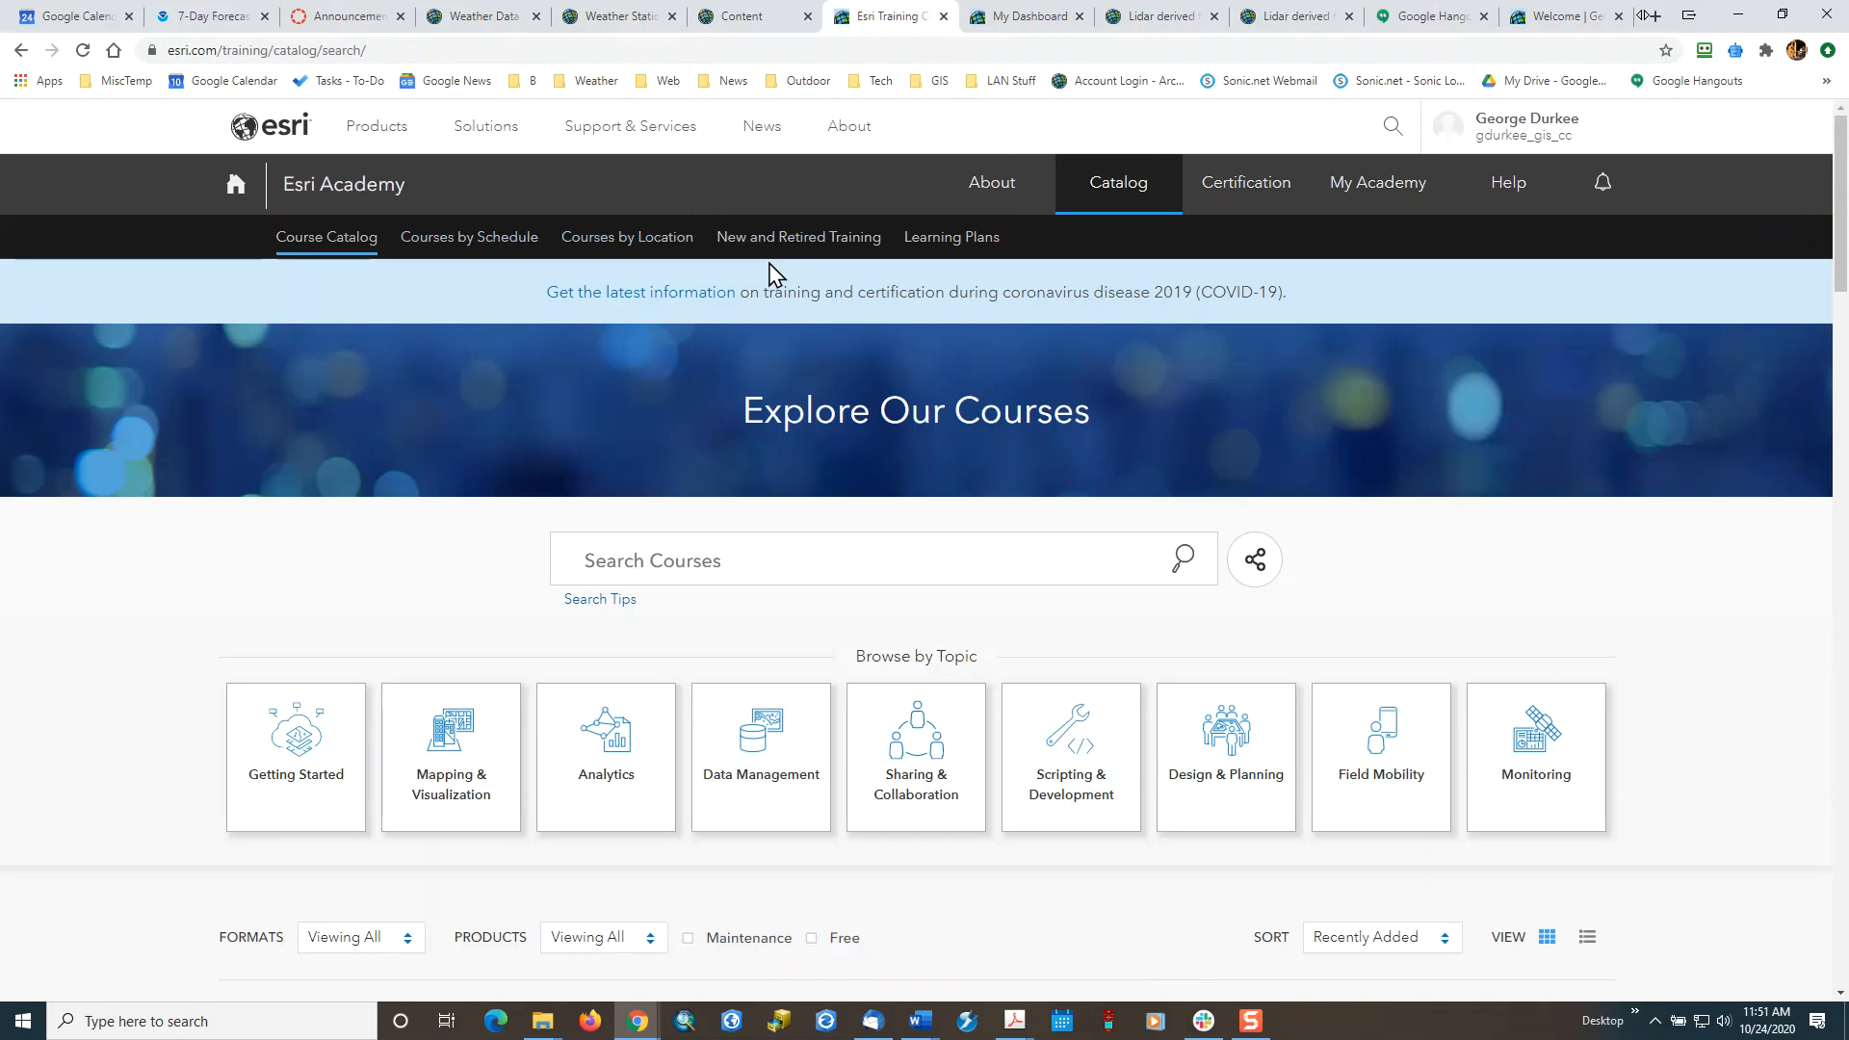
Search the course catalog for "Get started with Experience builder".
left_click(740, 564)
type("Get star")
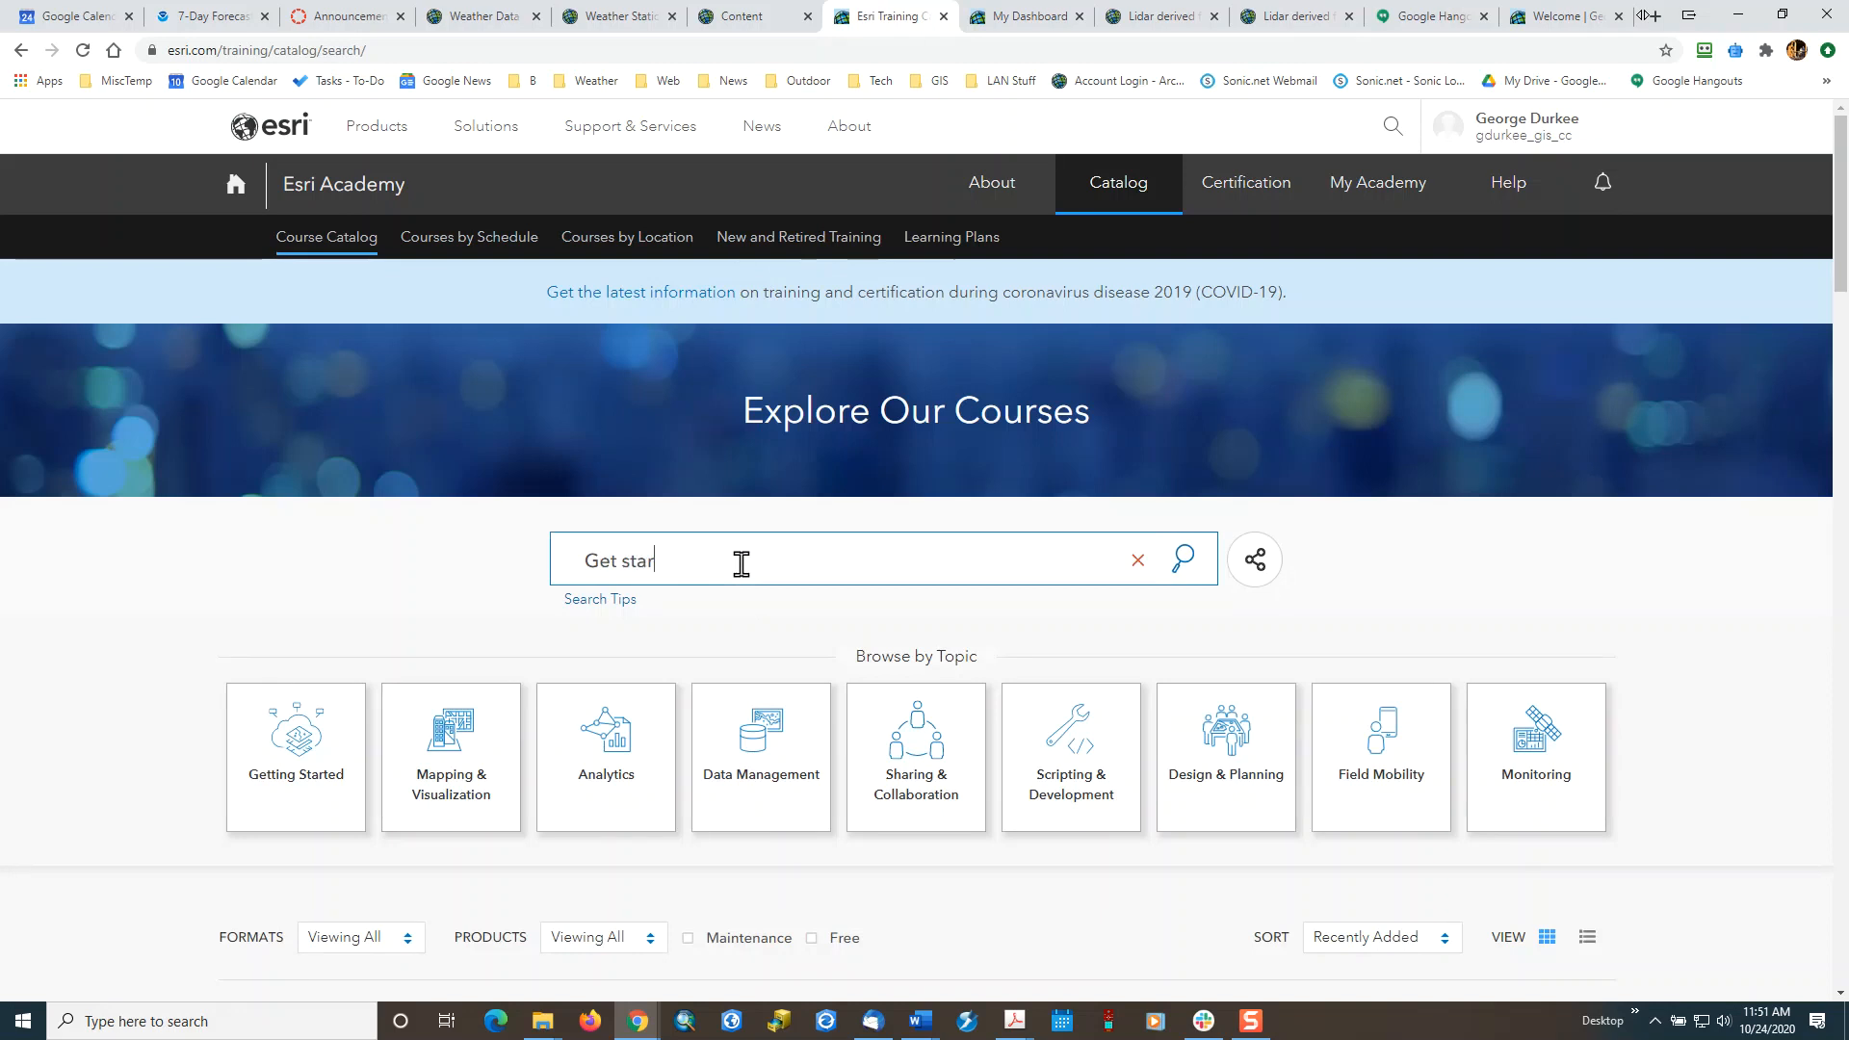
type("ted with Experience builder")
key("Return")
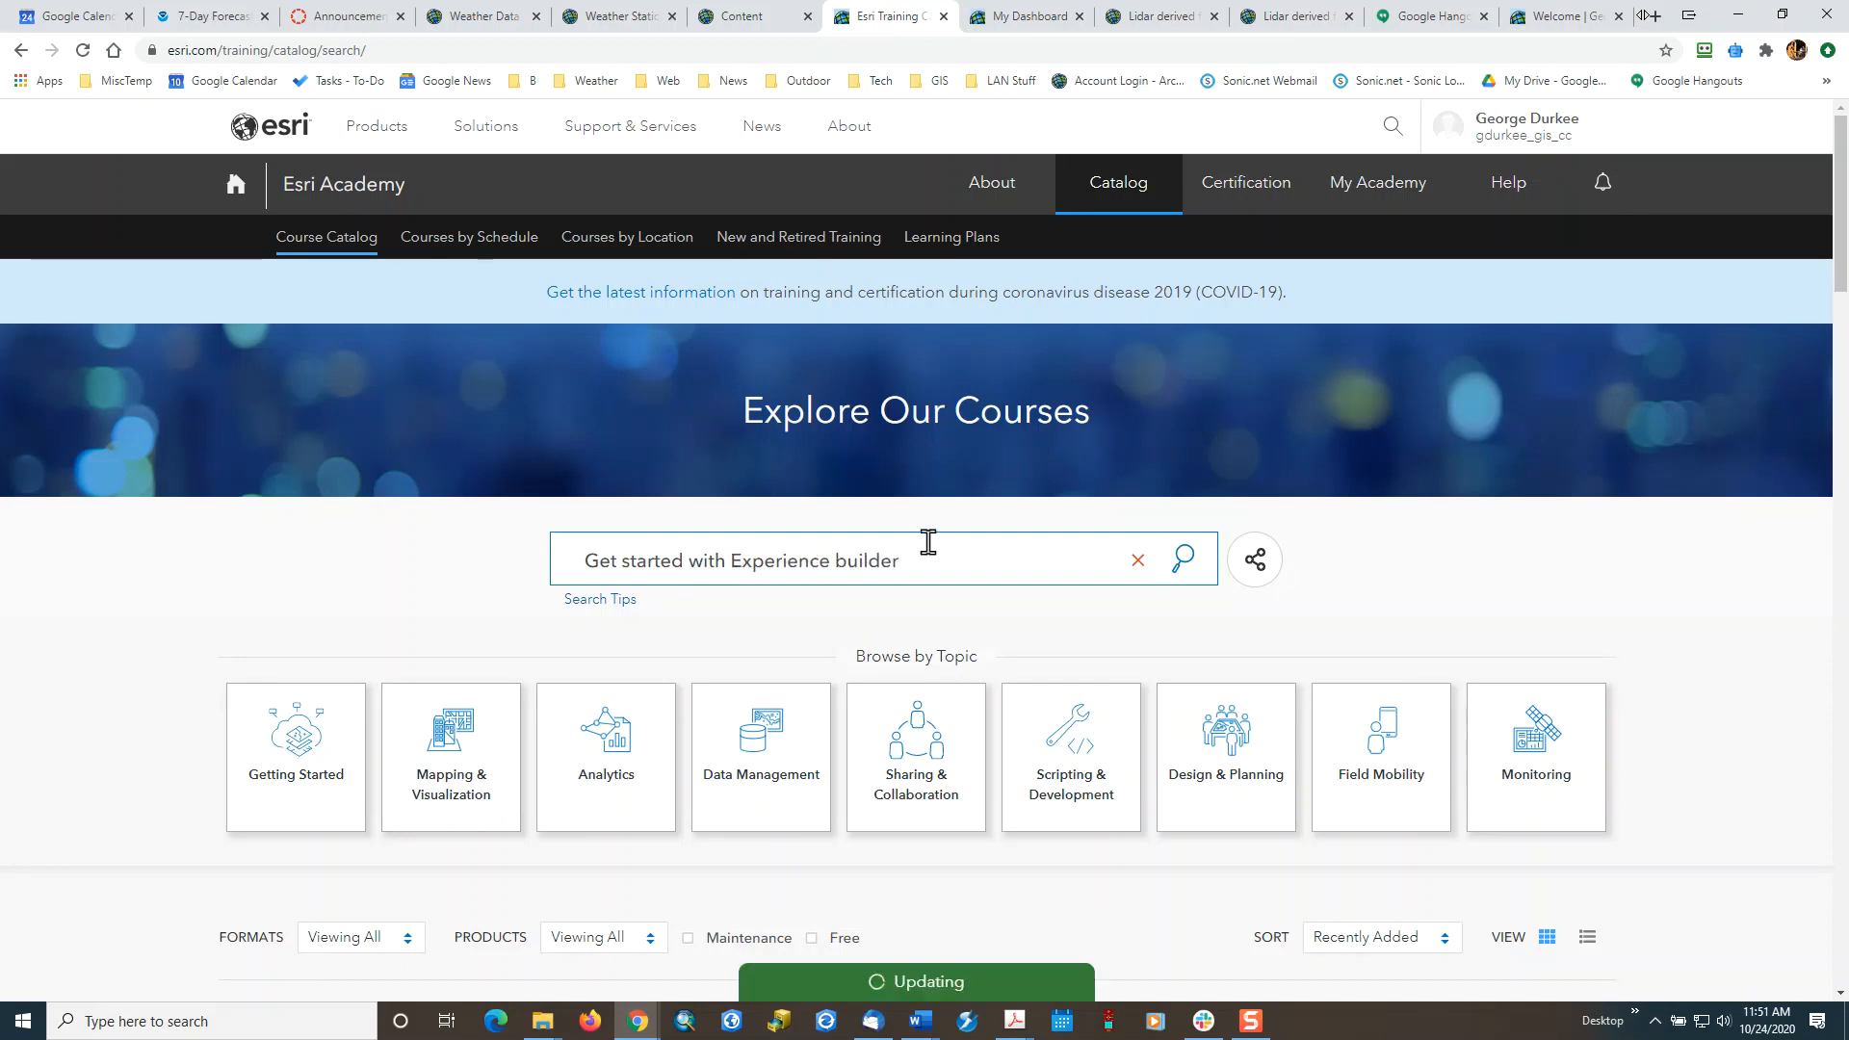
Open the training seminar "Get Started with ArcGIS Experience Builder" and review its description and goals.
scroll(1655, 837, "down", 5)
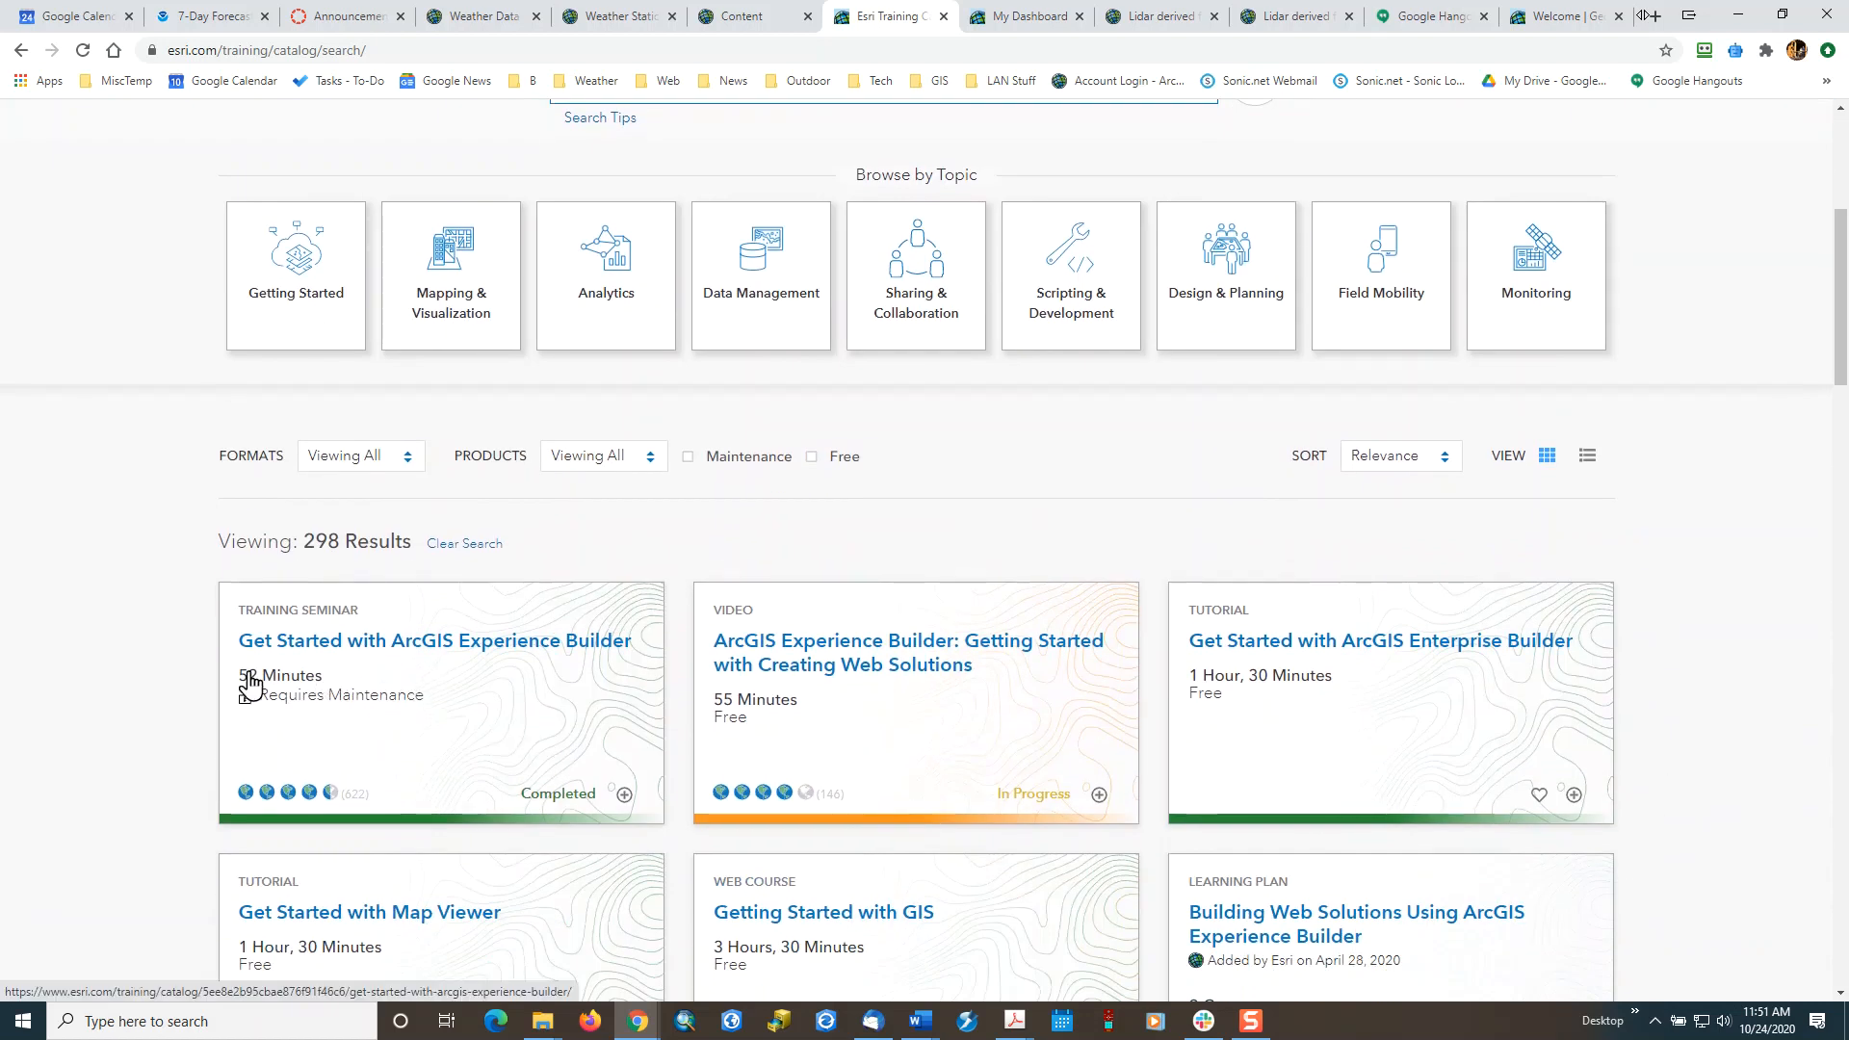
left_click(394, 642)
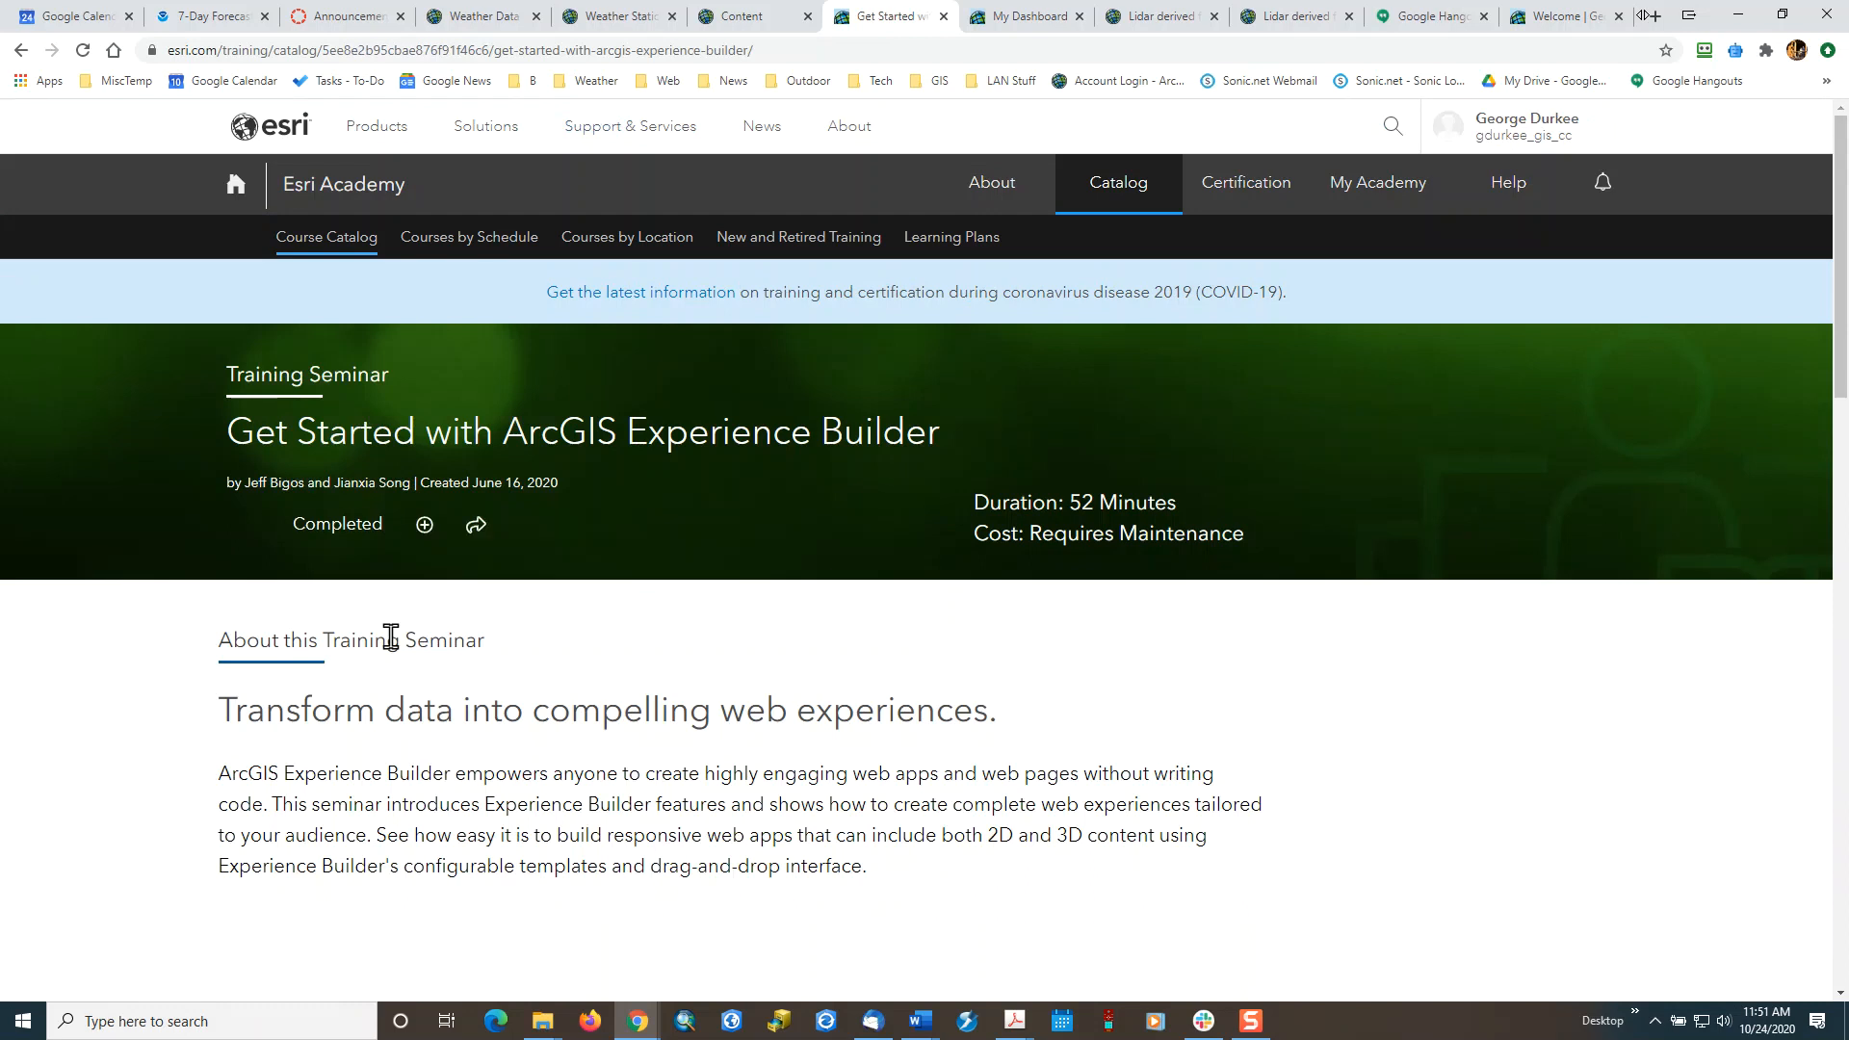
scroll(500, 666, "down", 1)
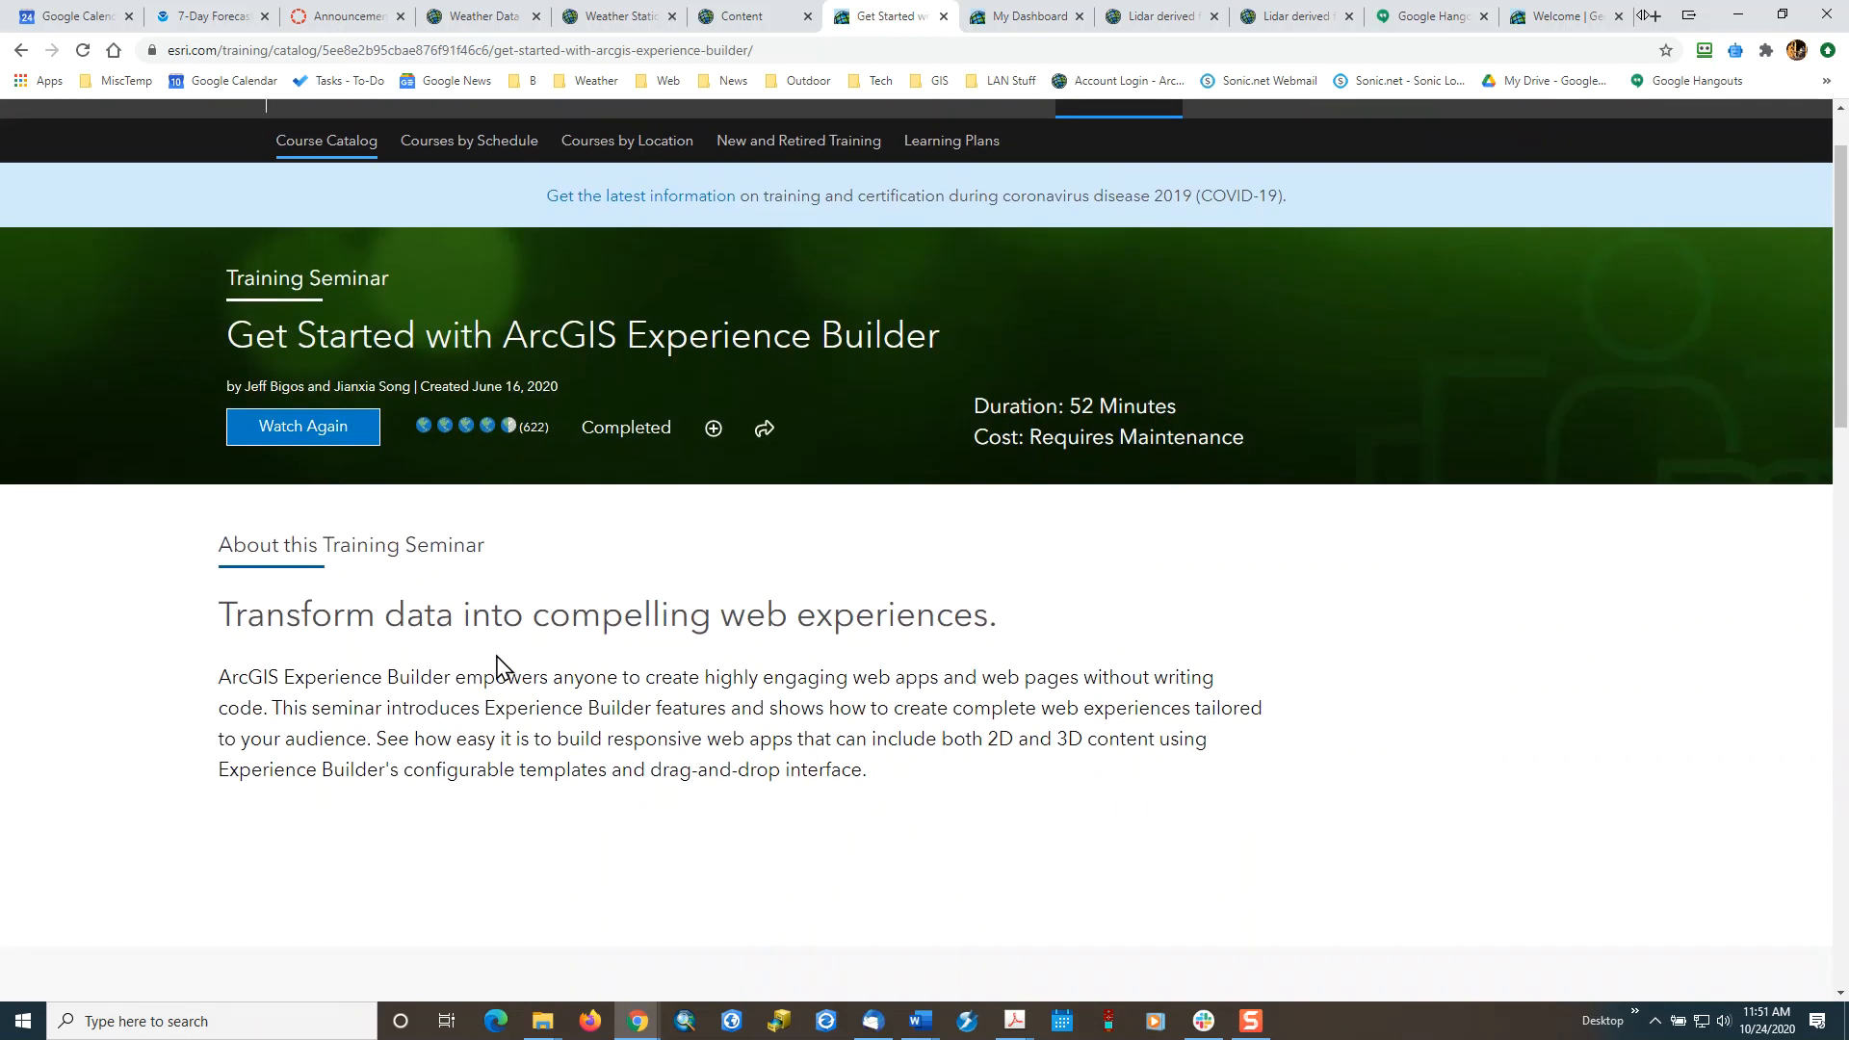
scroll(493, 674, "down", 4)
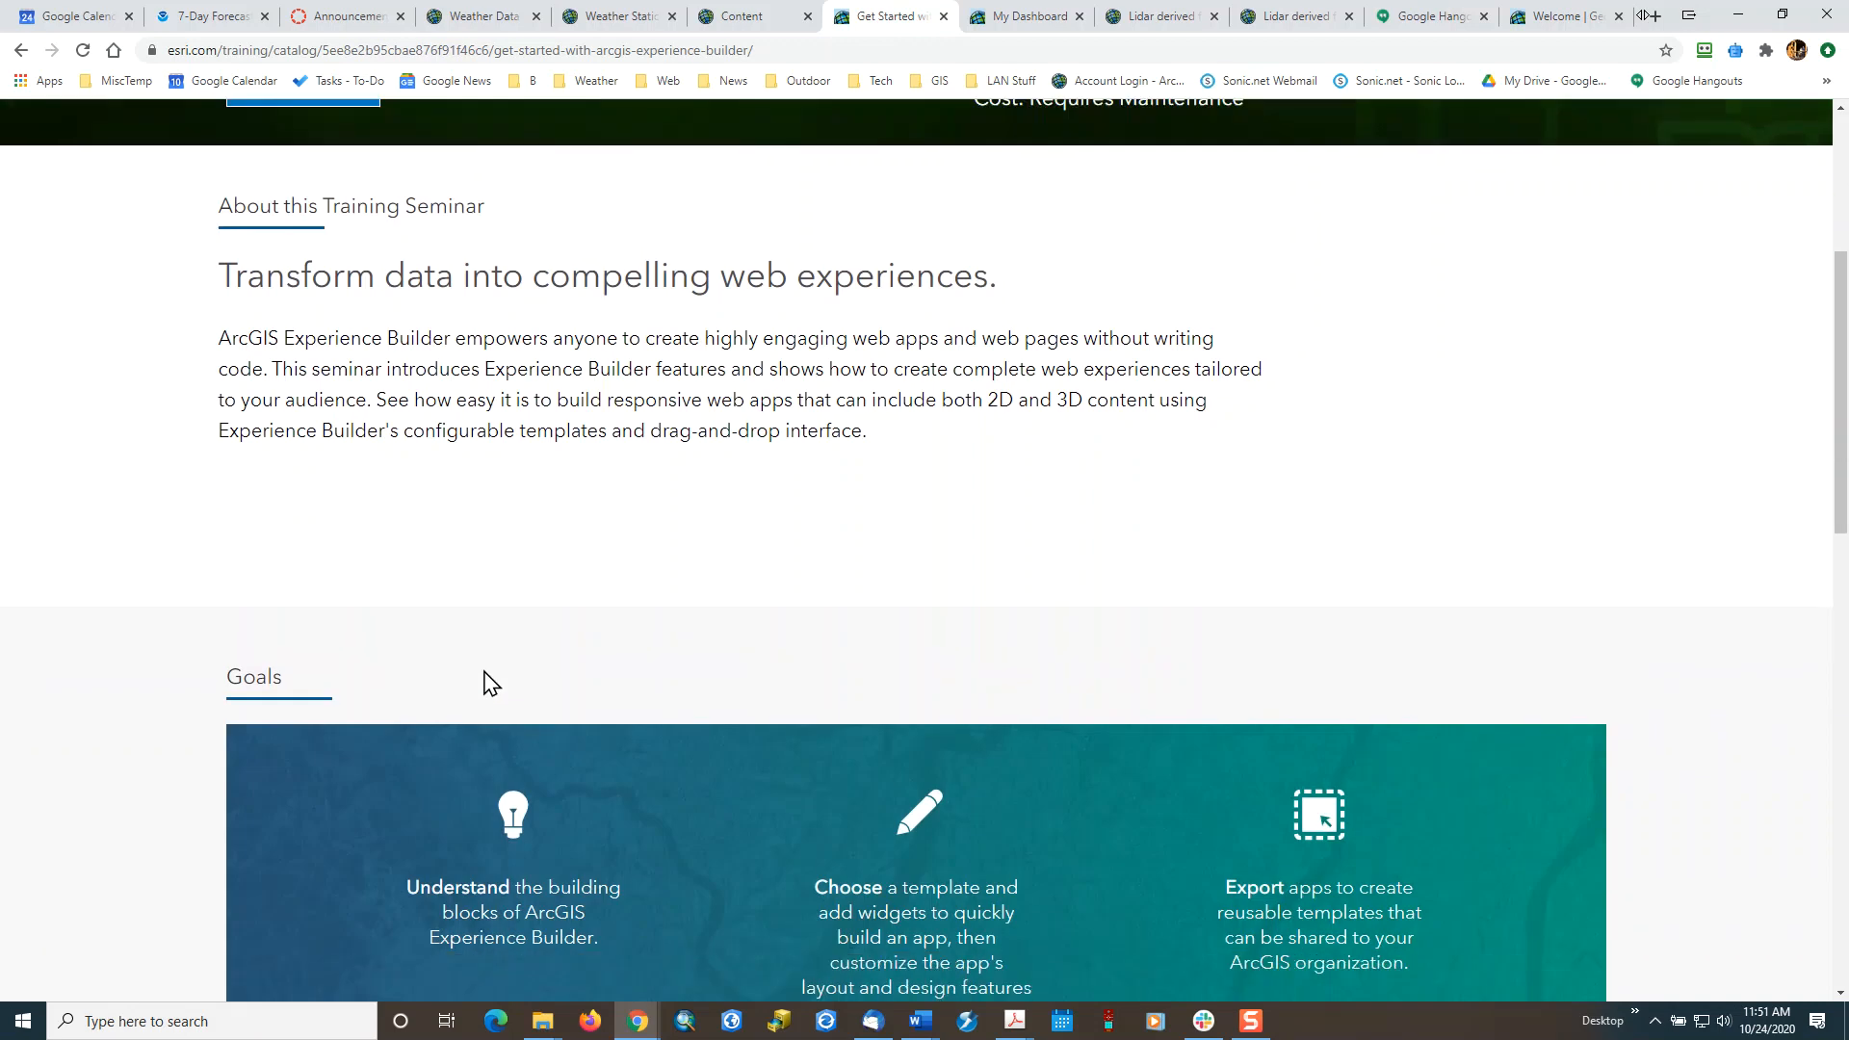
scroll(481, 698, "down", 3)
scroll(479, 674, "up", 7)
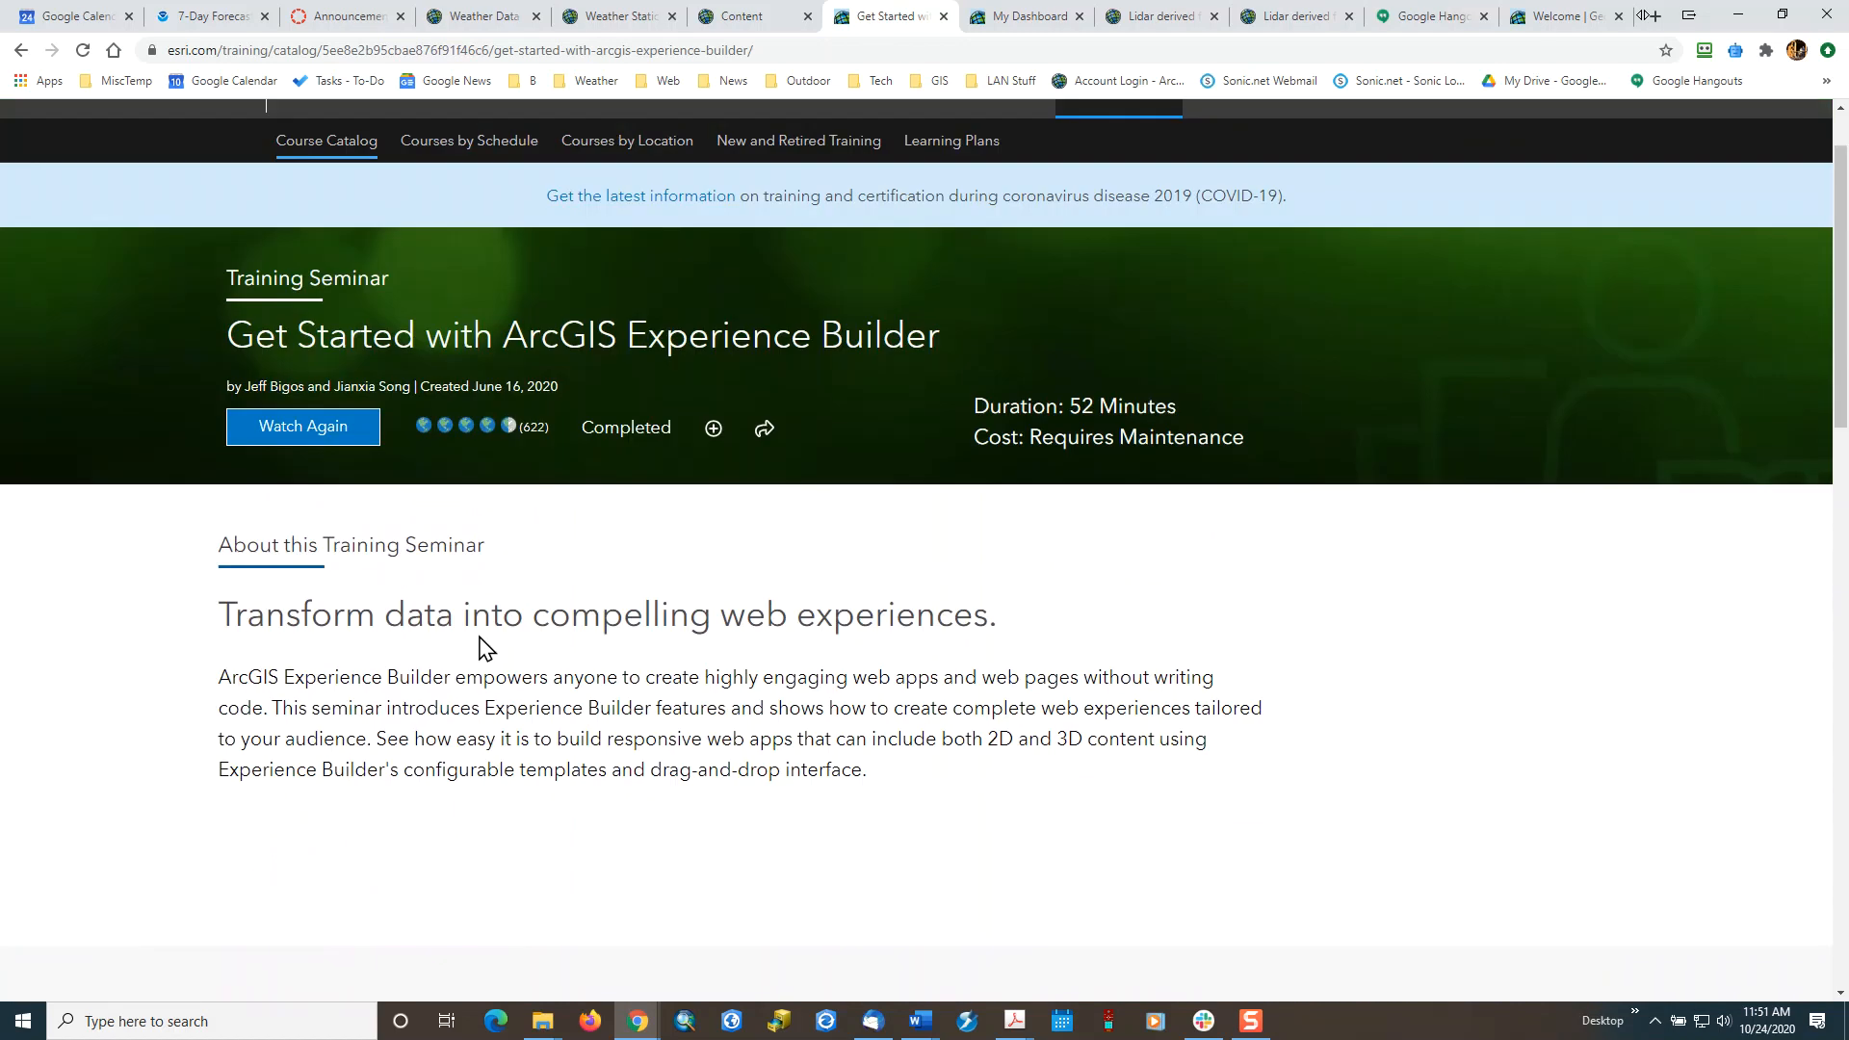
Launch the seminar again and advance from its introduction to the Presentation page.
left_click(285, 436)
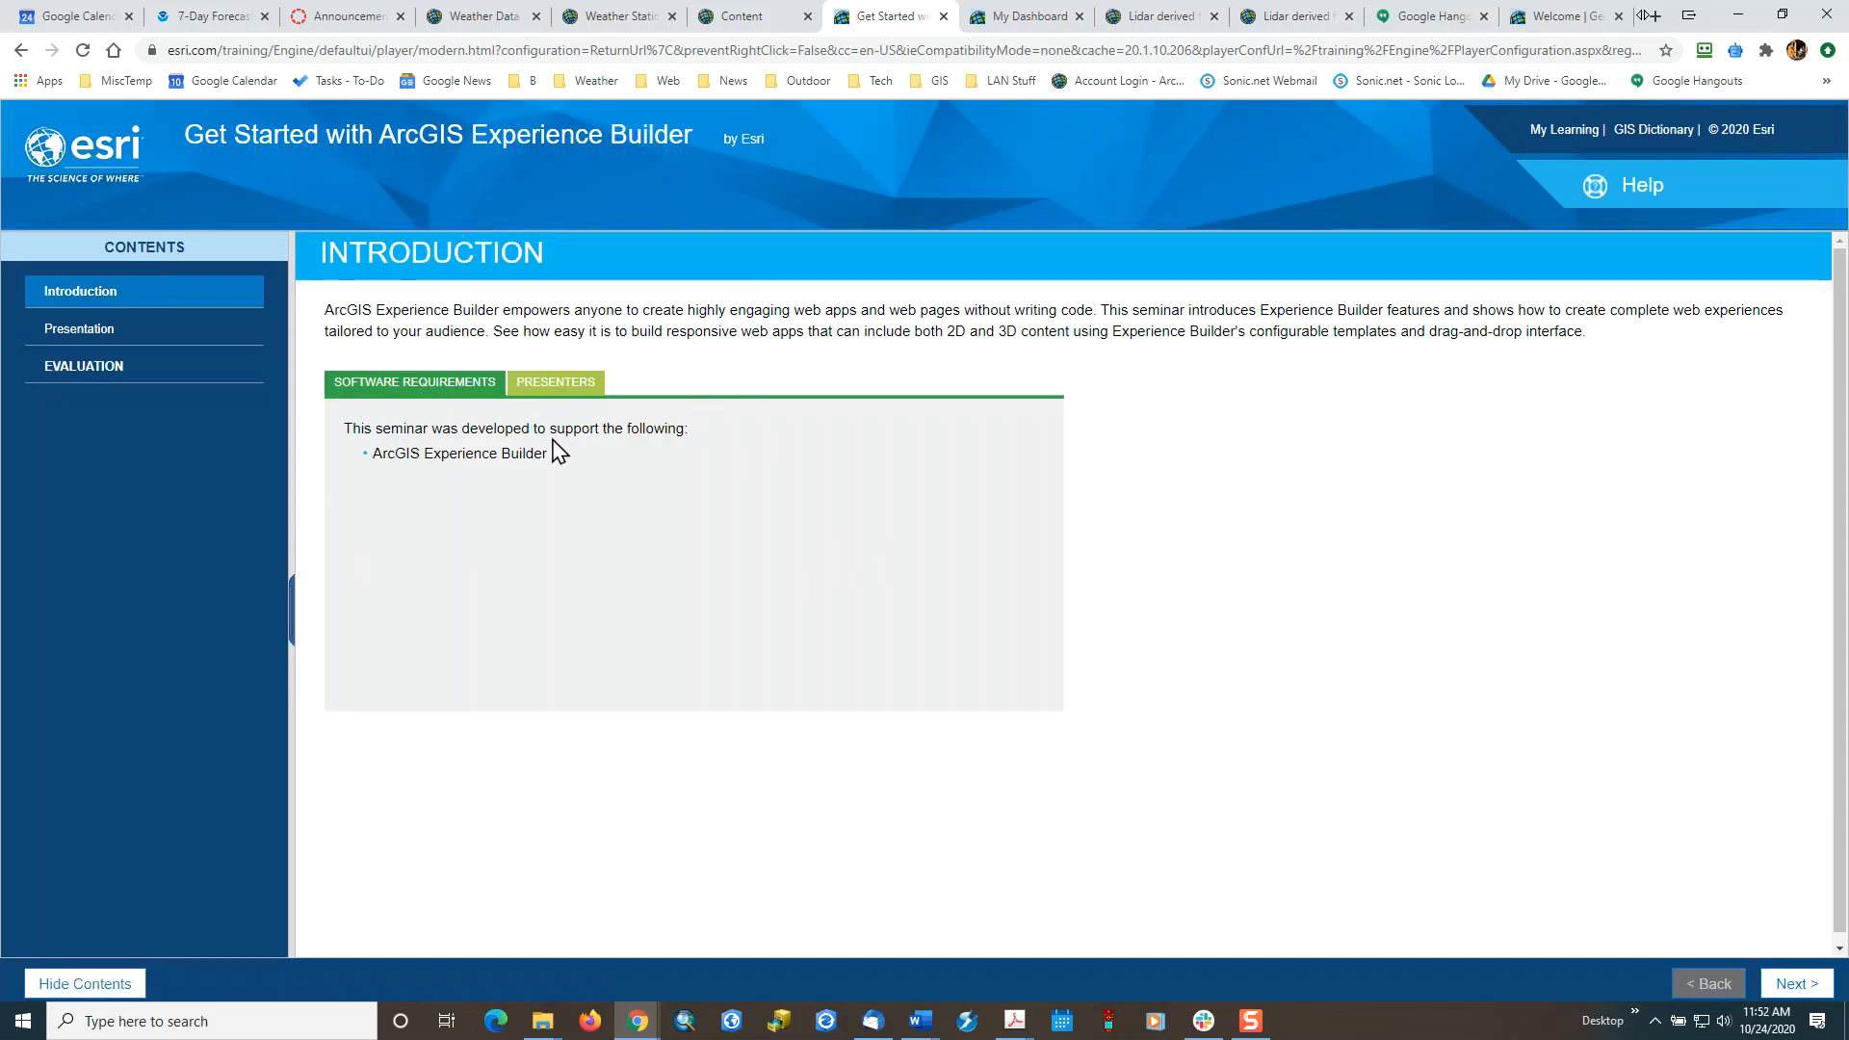
left_click(1789, 985)
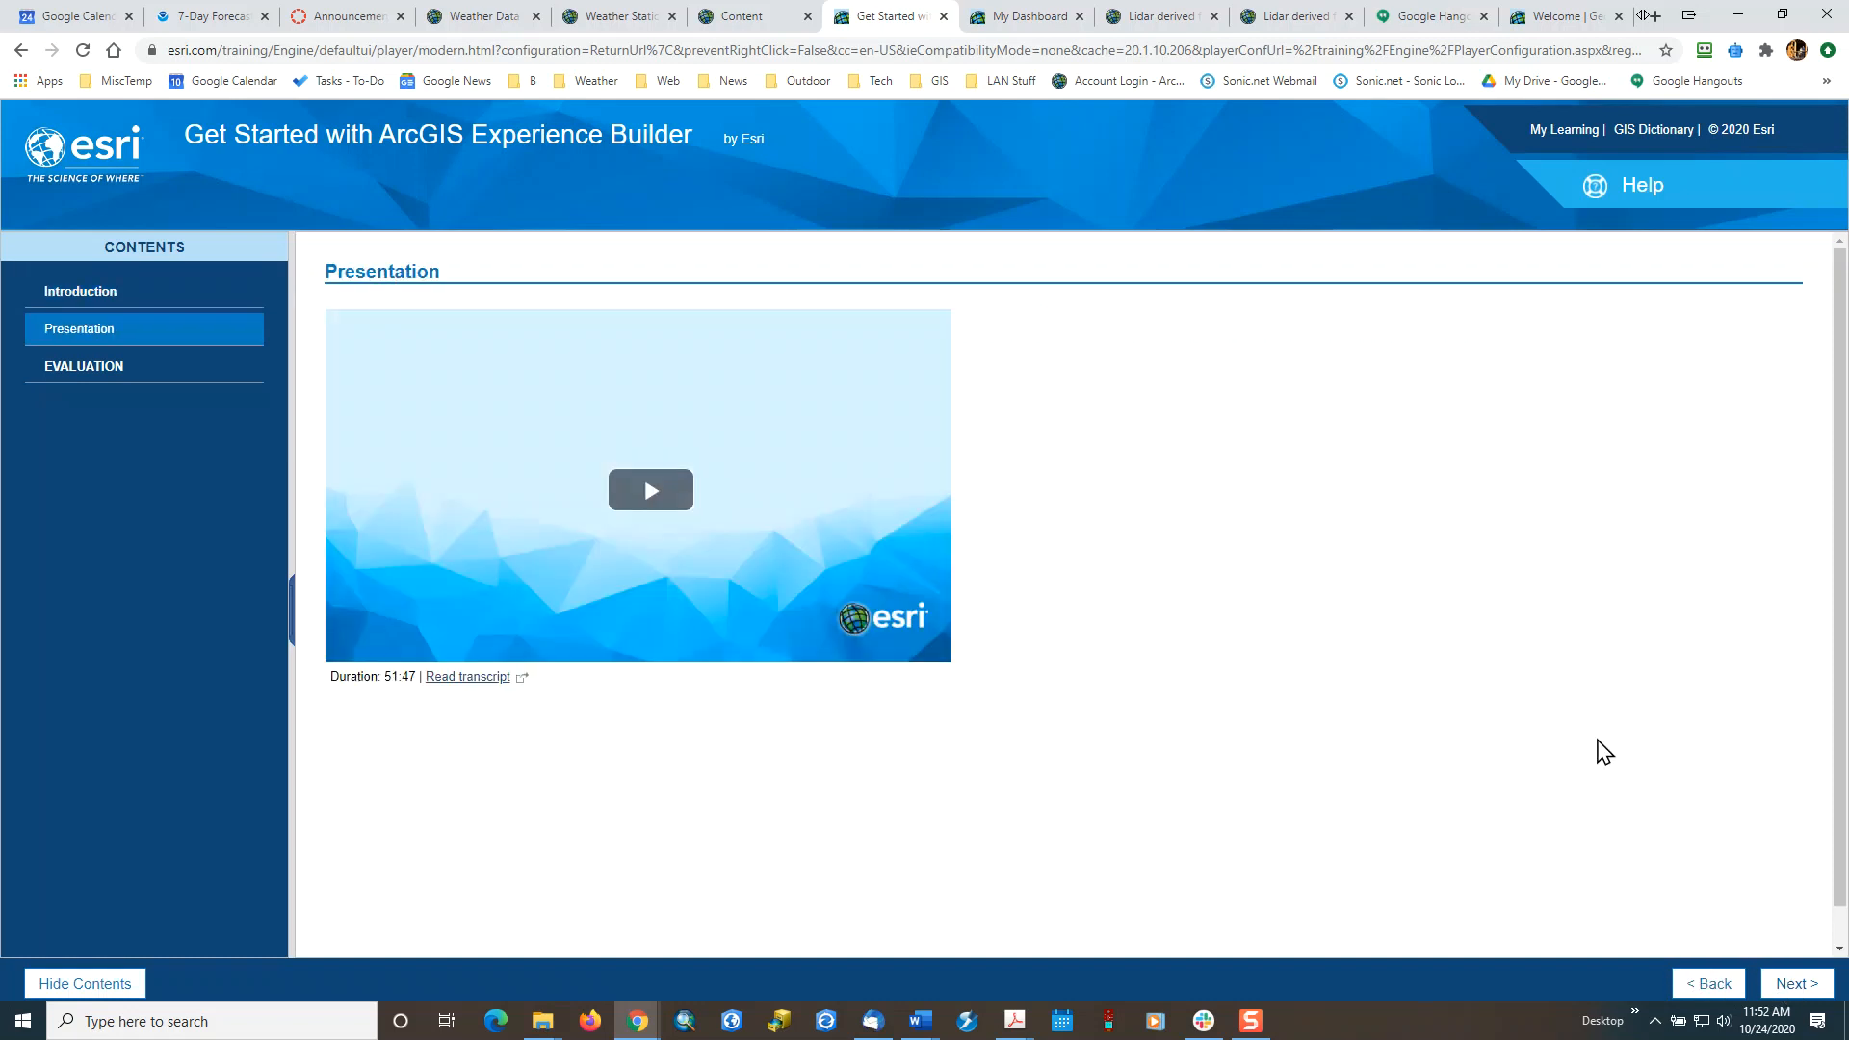